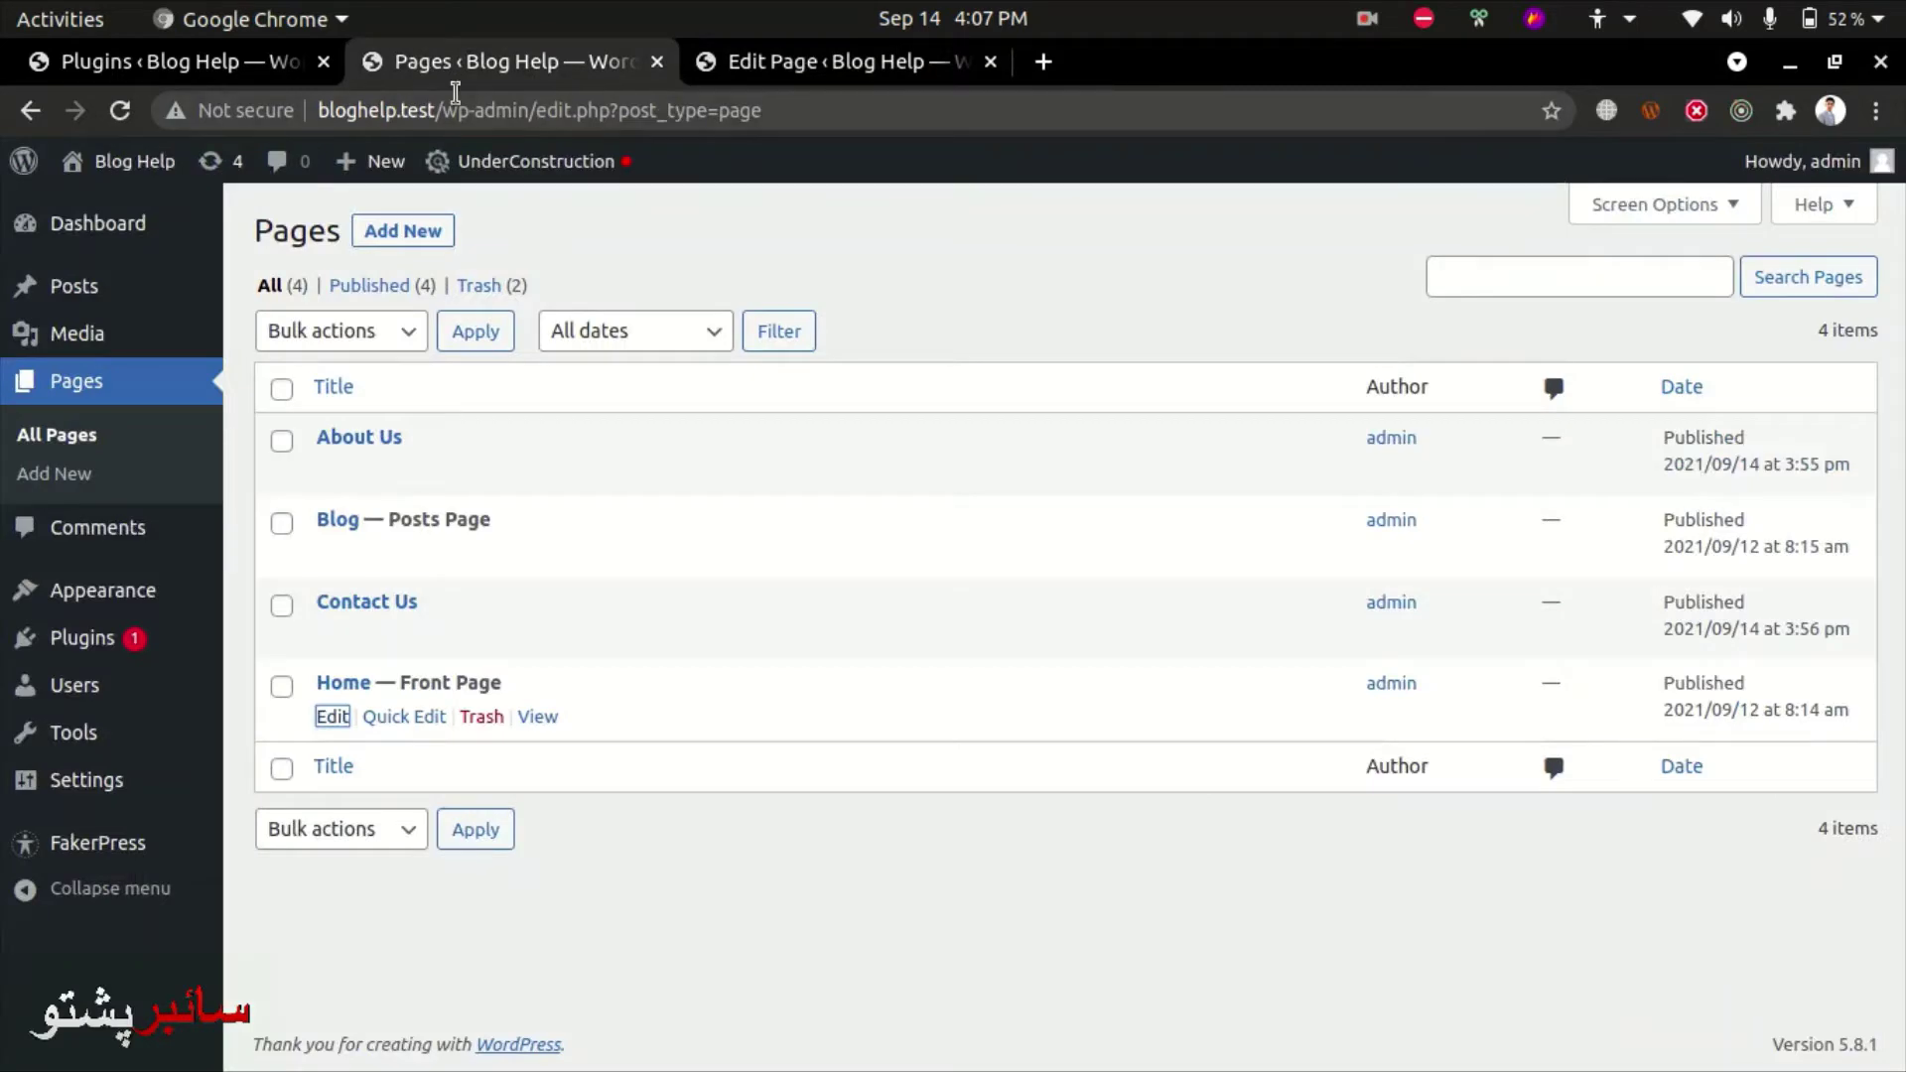
Open the site's front page at bloghelp.test in place of the Pages list.
drag(437, 110, 762, 110)
key(BackSpace)
key(Return)
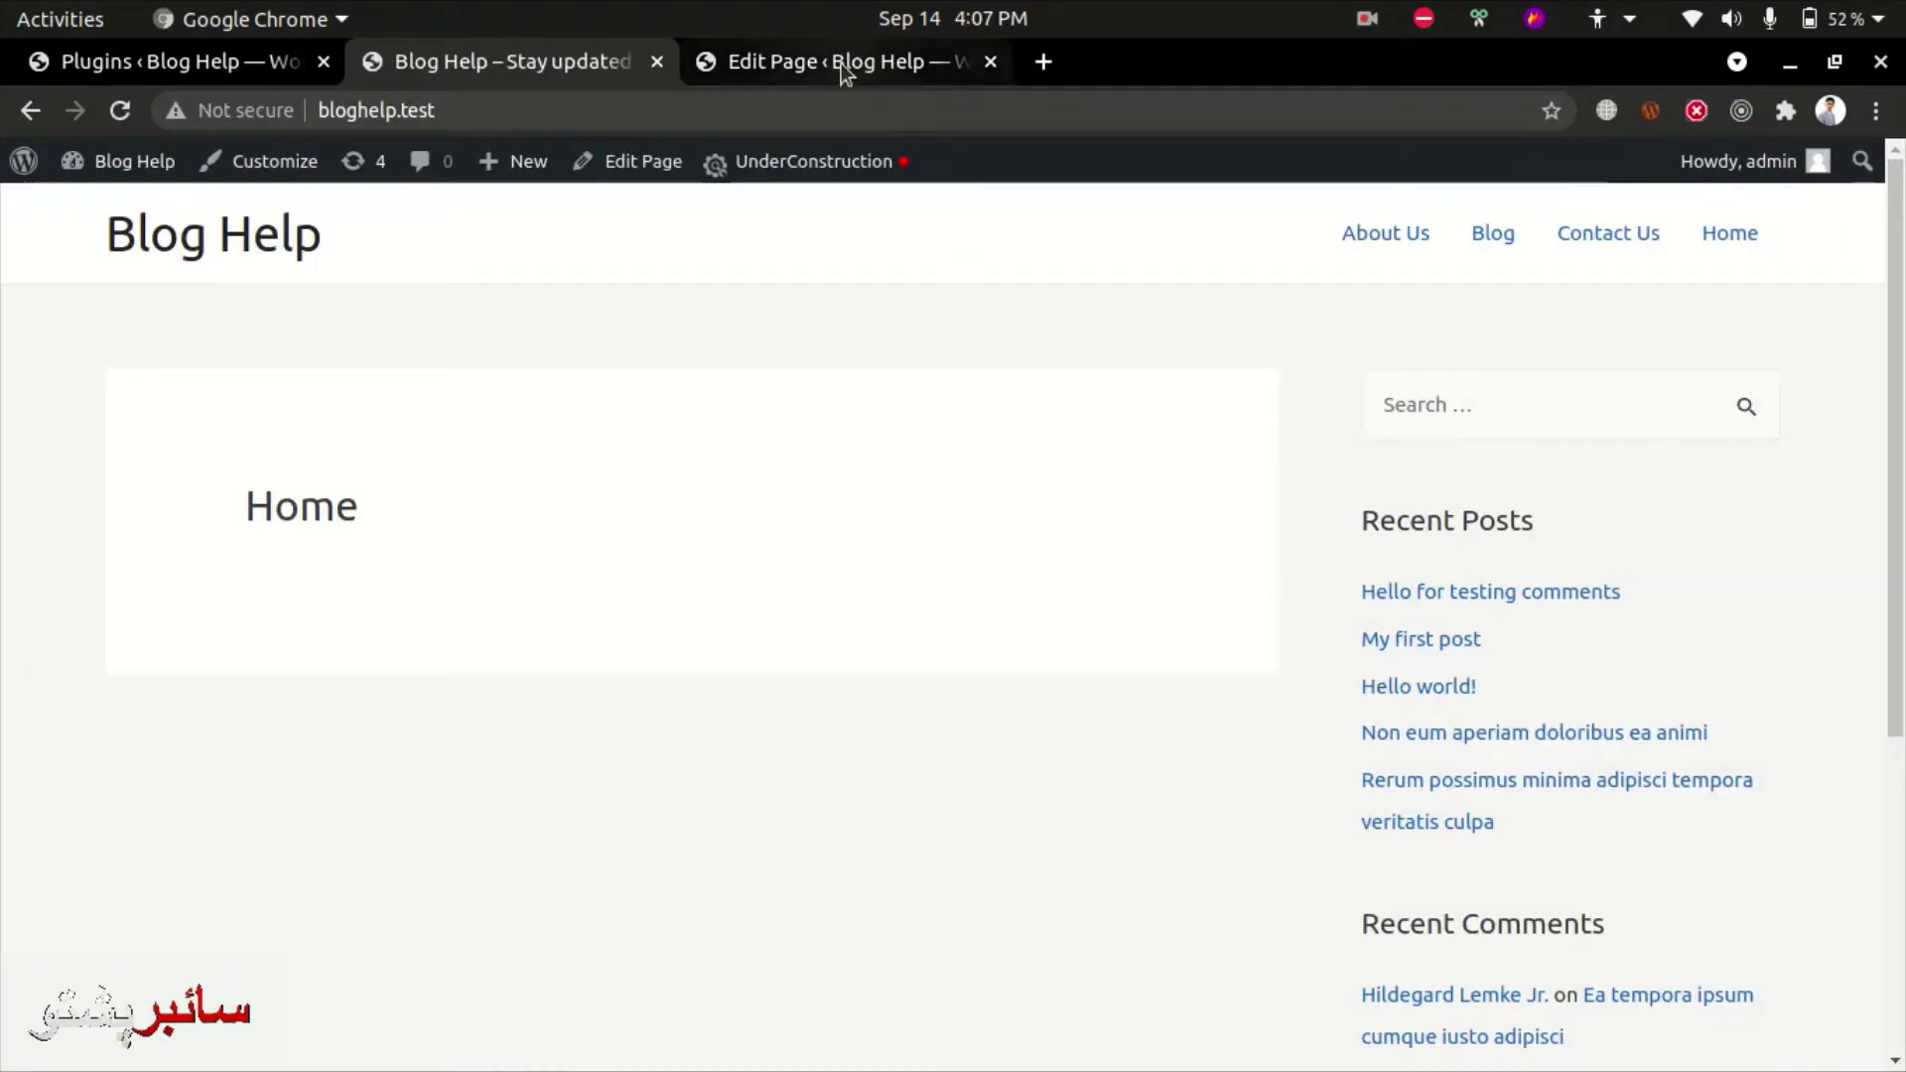
Move the Home page's editor ahead of the live site, close the Plugins page, and return to the live site.
drag(842, 64, 311, 85)
click(236, 77)
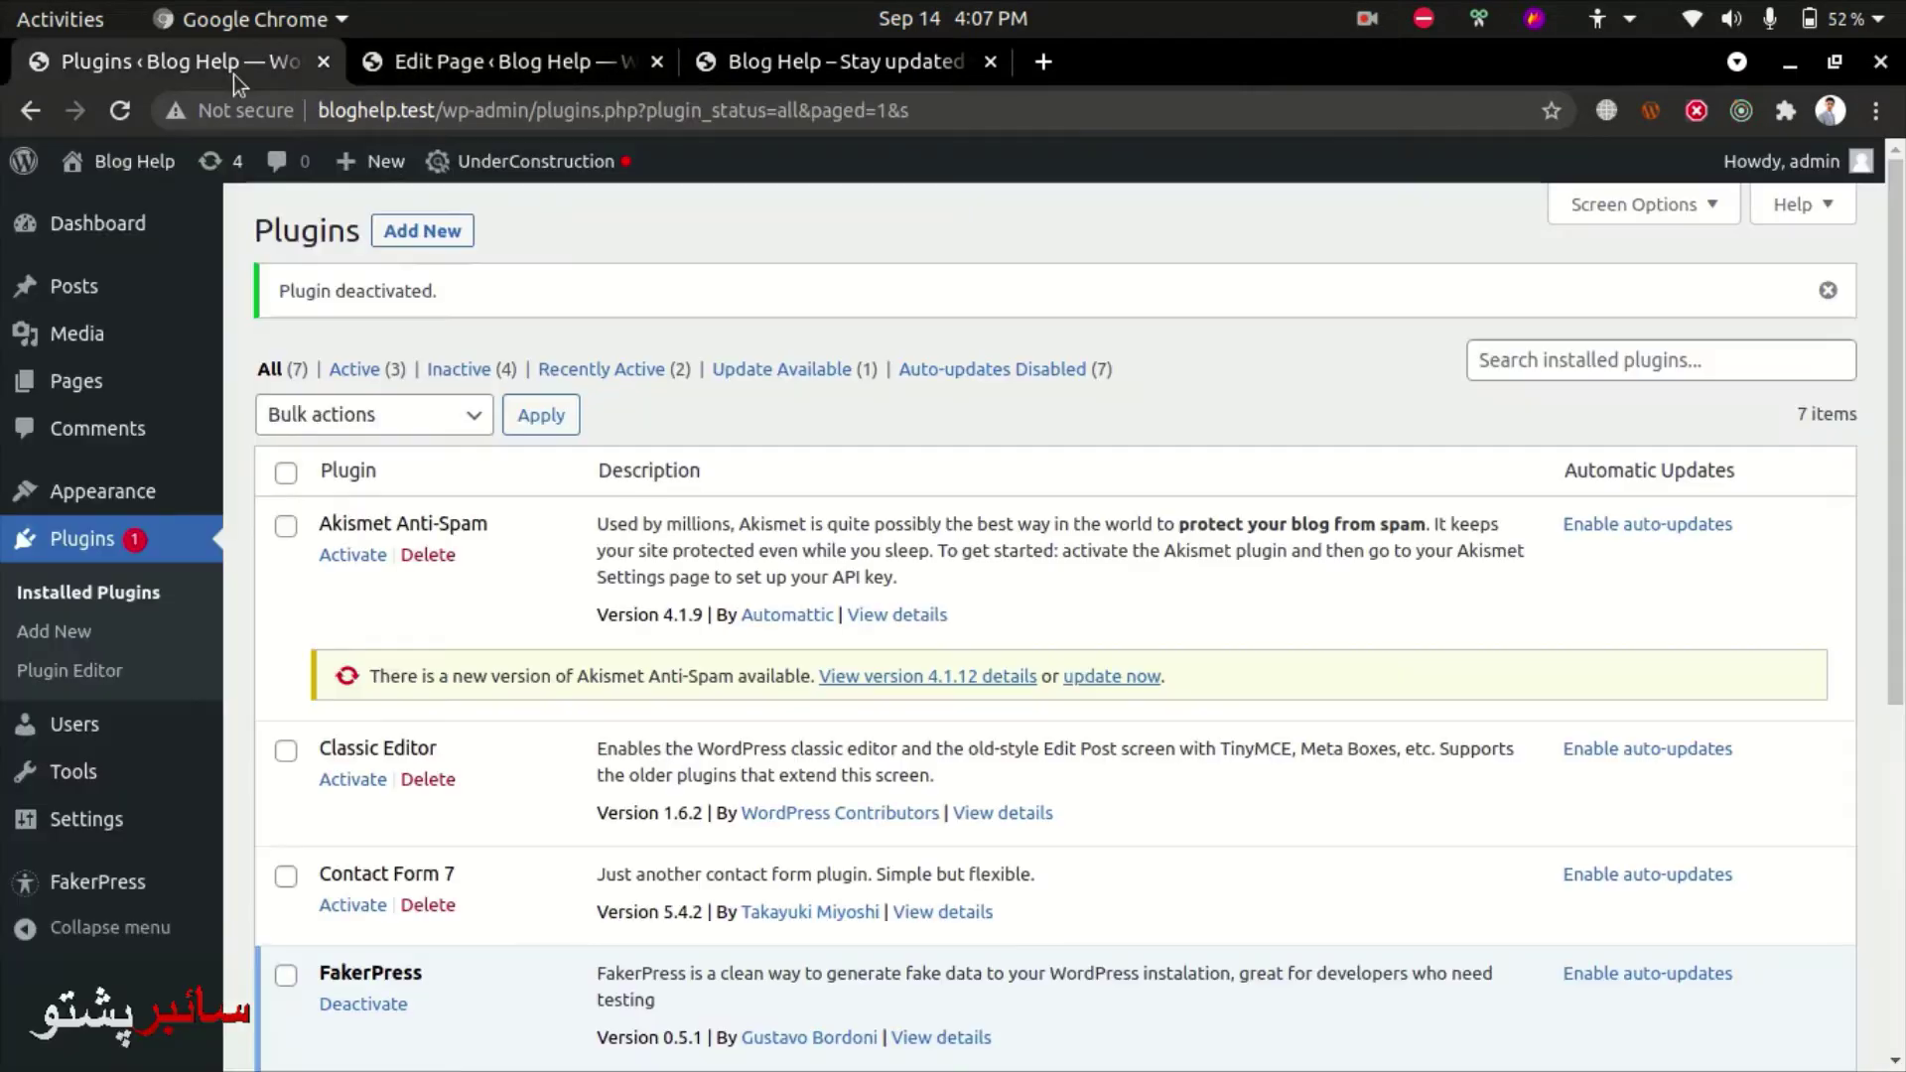
click(319, 63)
click(456, 66)
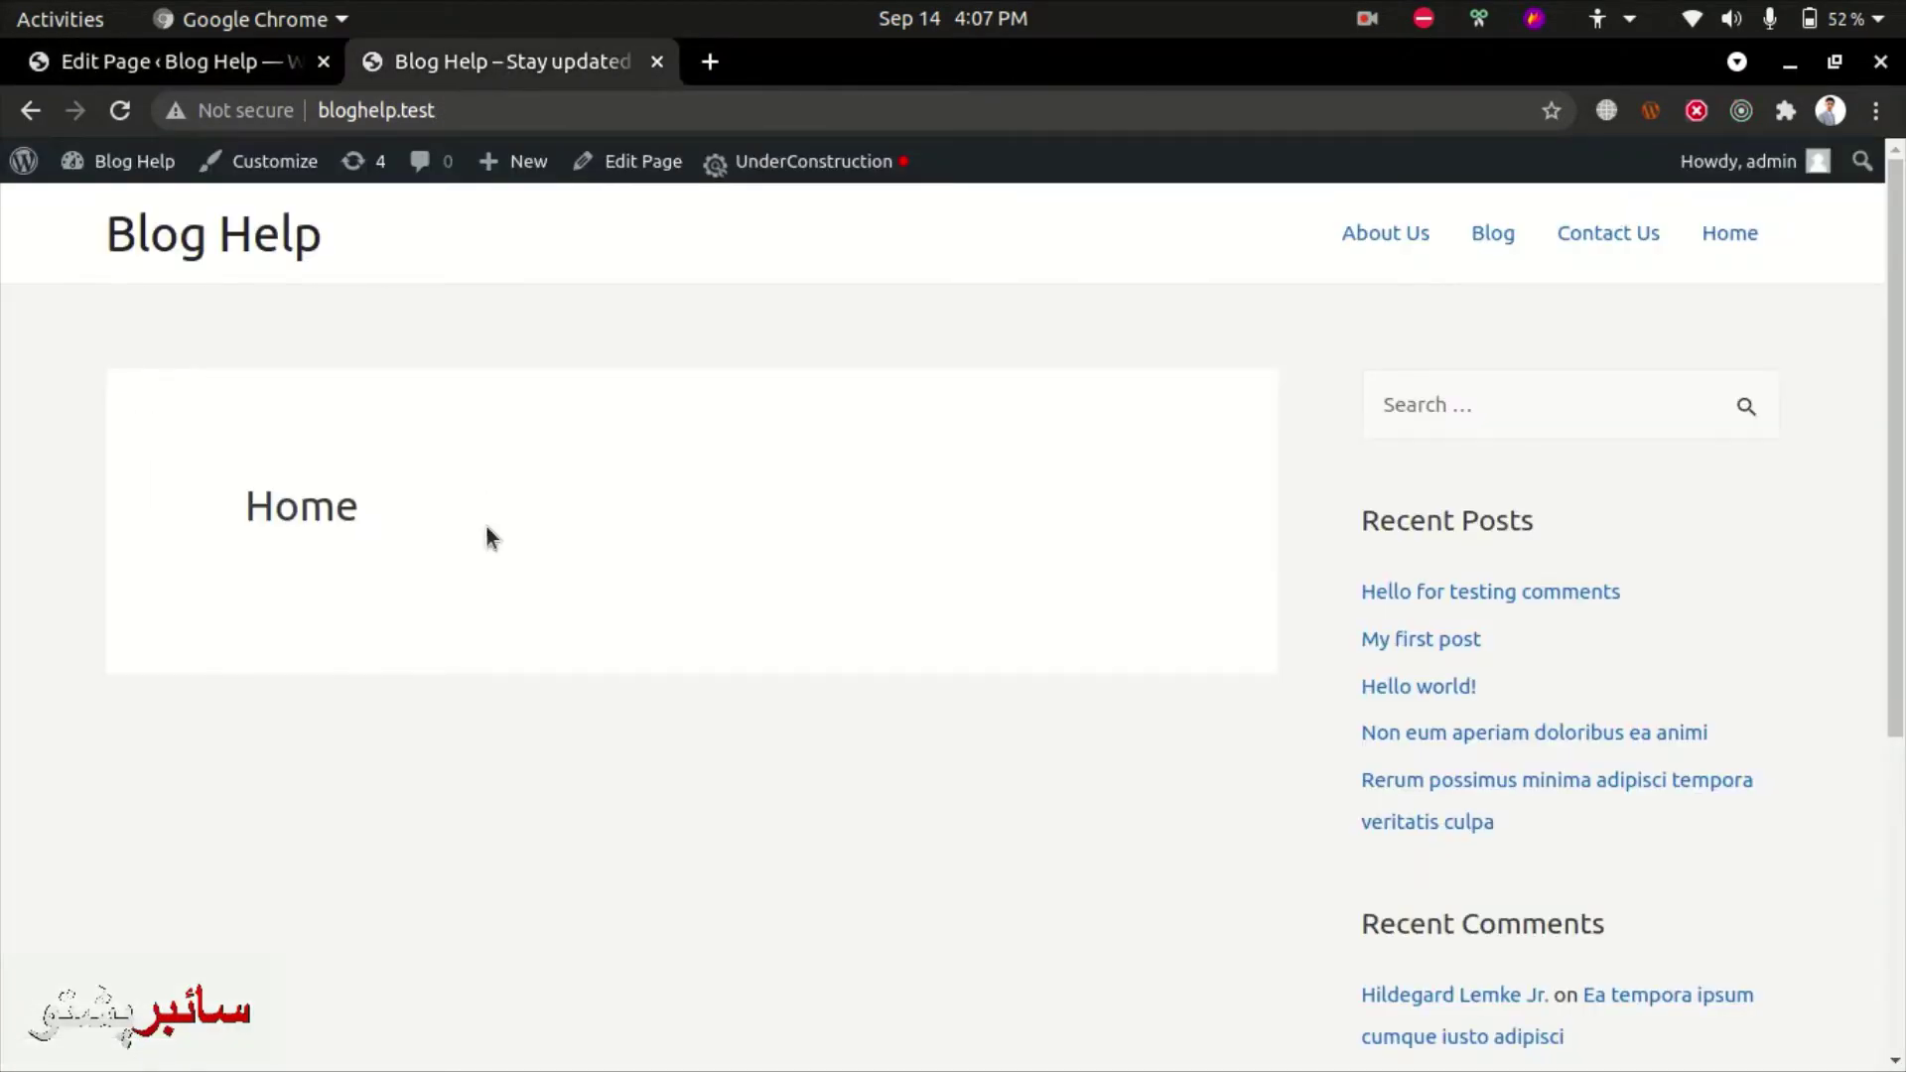
Compare the Home page's editor with the published page, checking its title, sidebar widgets and footer.
click(127, 63)
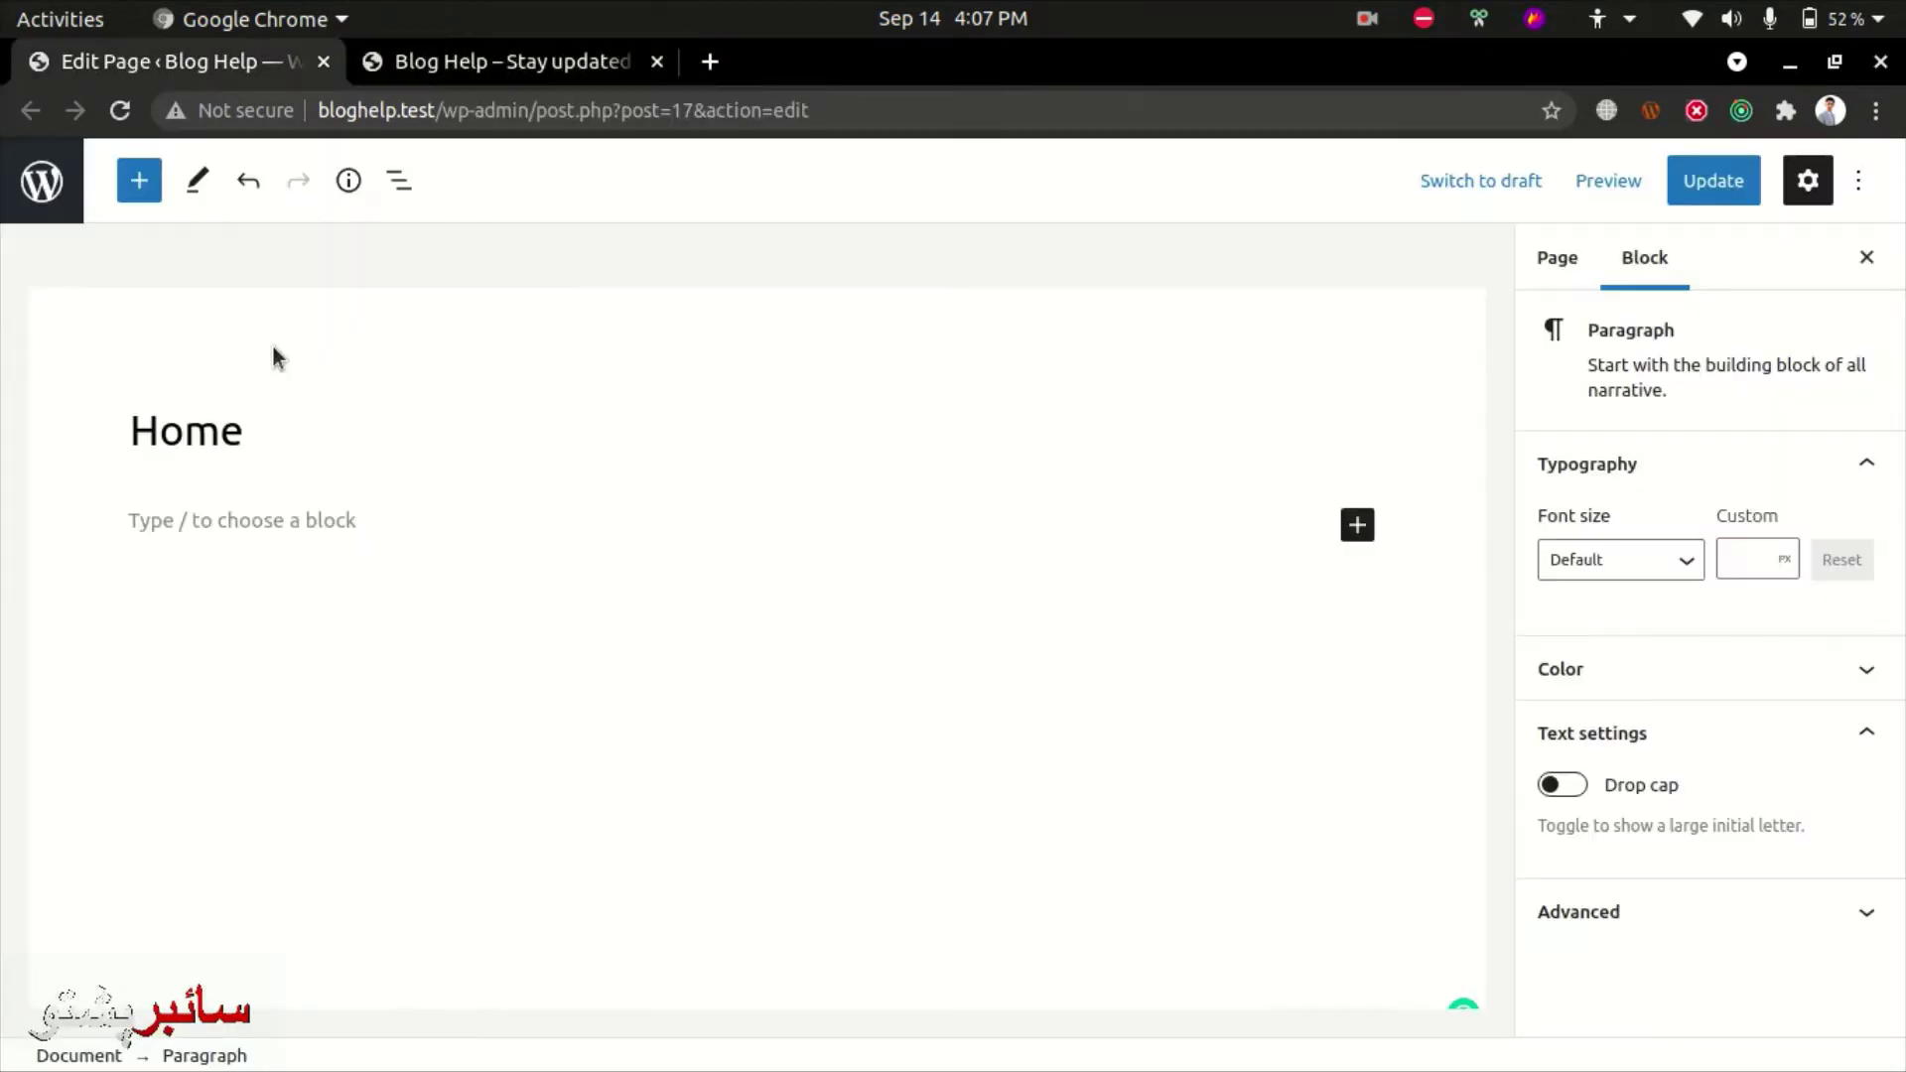
click(473, 73)
scroll(1134, 812, down, 5)
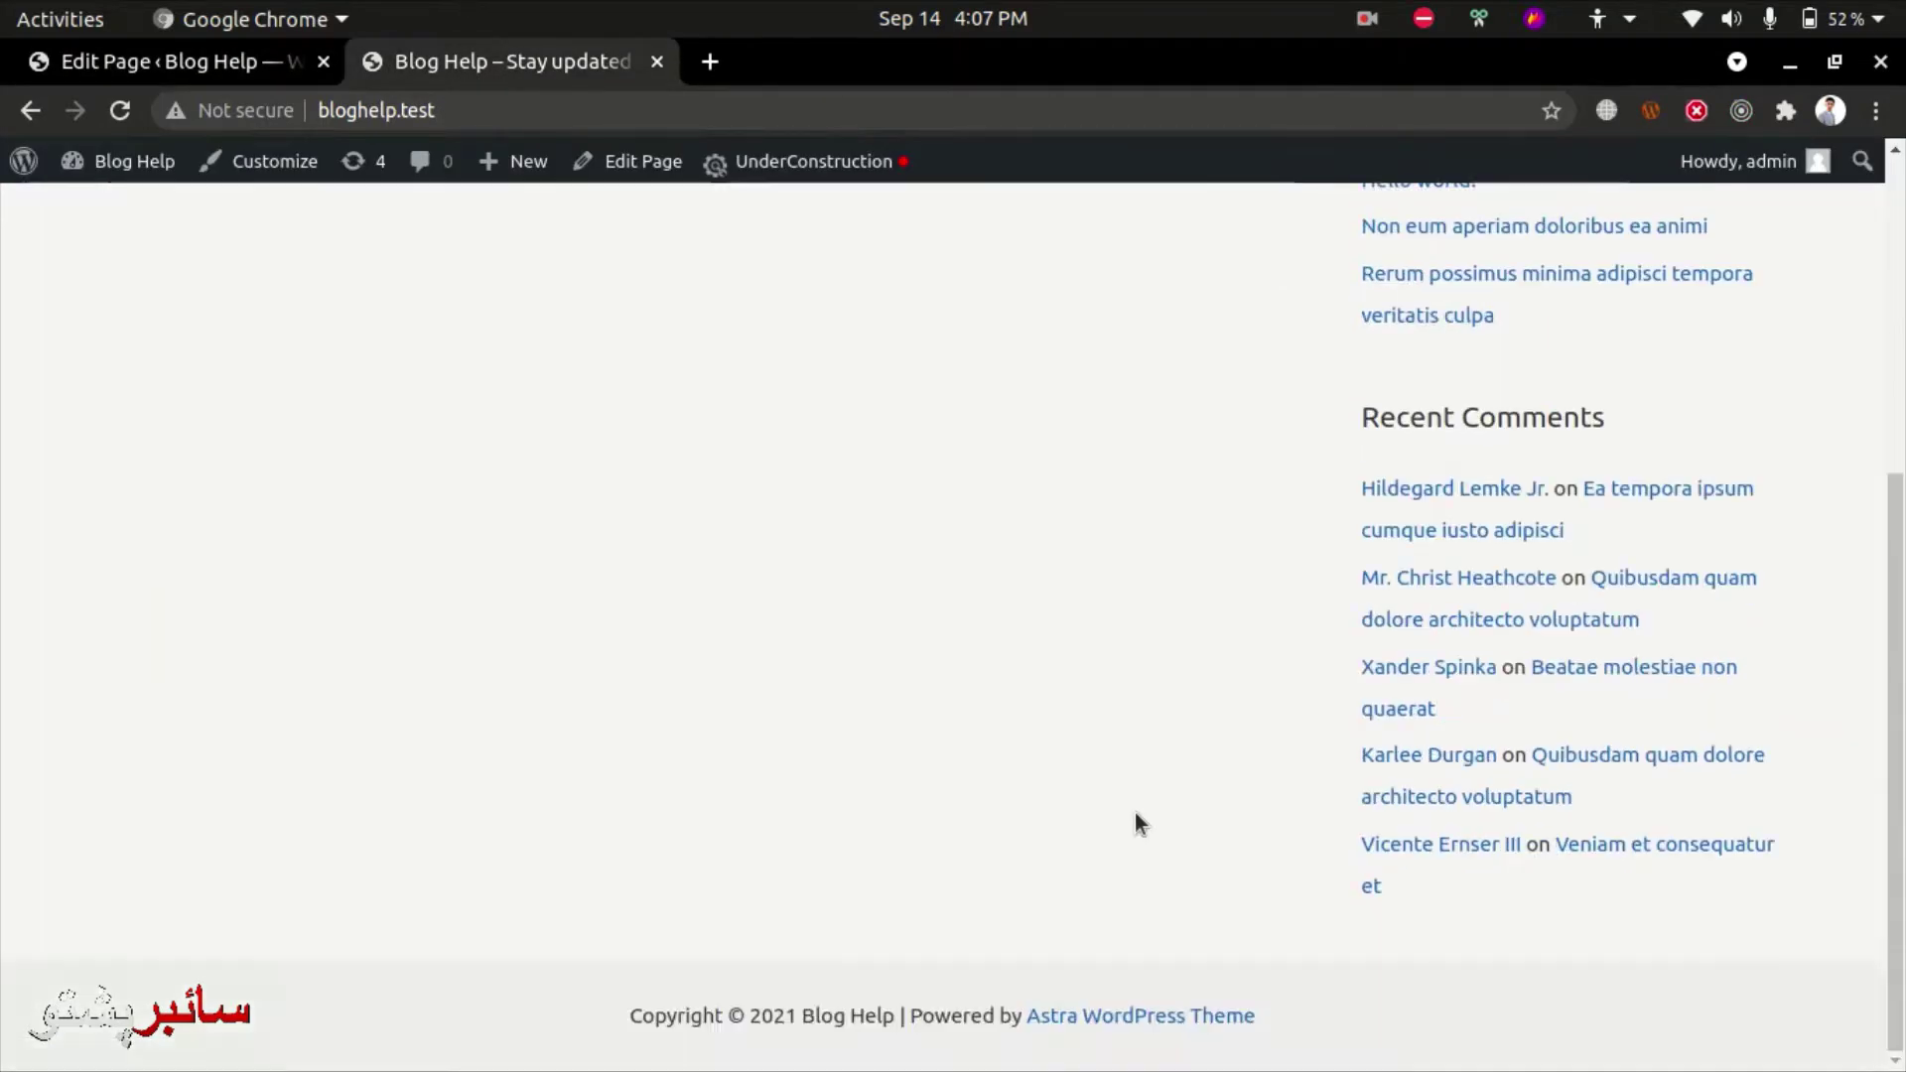
scroll(1134, 812, up, 3)
scroll(1135, 821, up, 2)
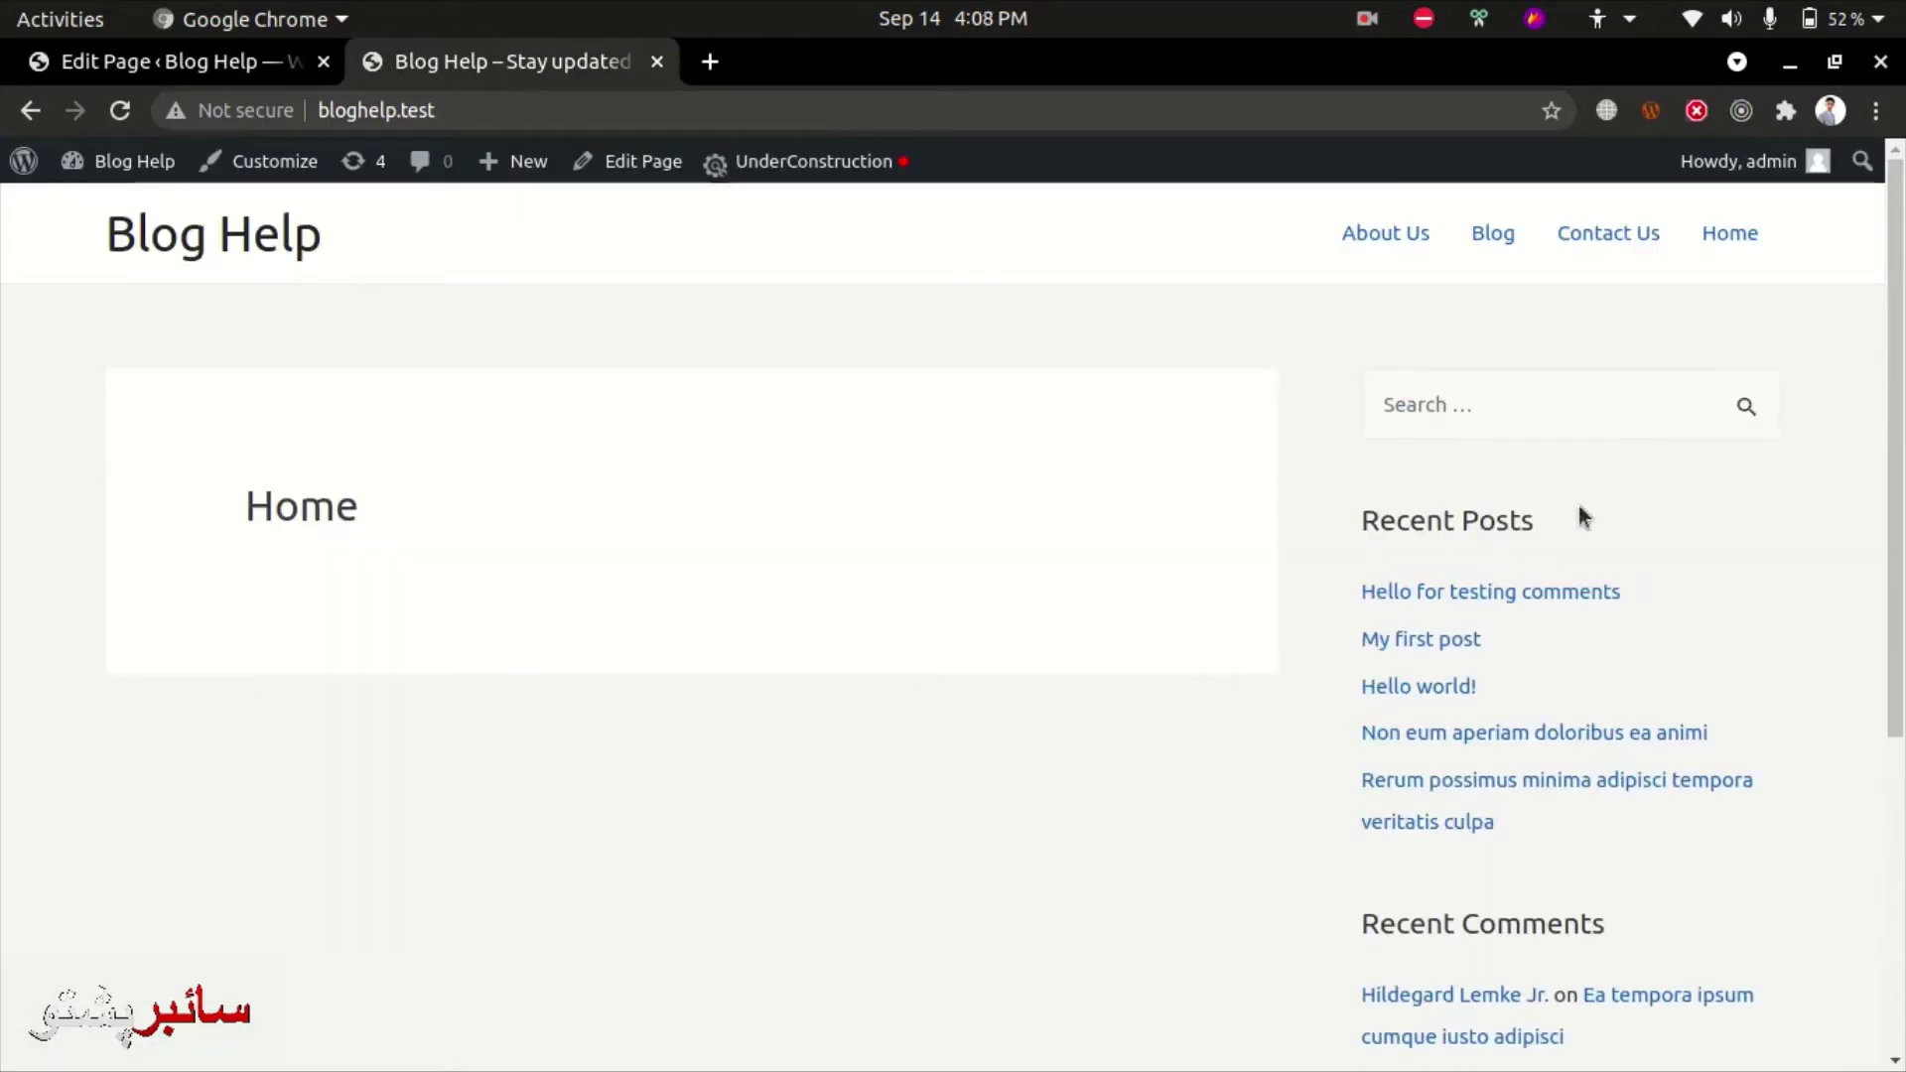
In the Home page's Astra Settings, set the Sidebar option to No Sidebar.
click(147, 71)
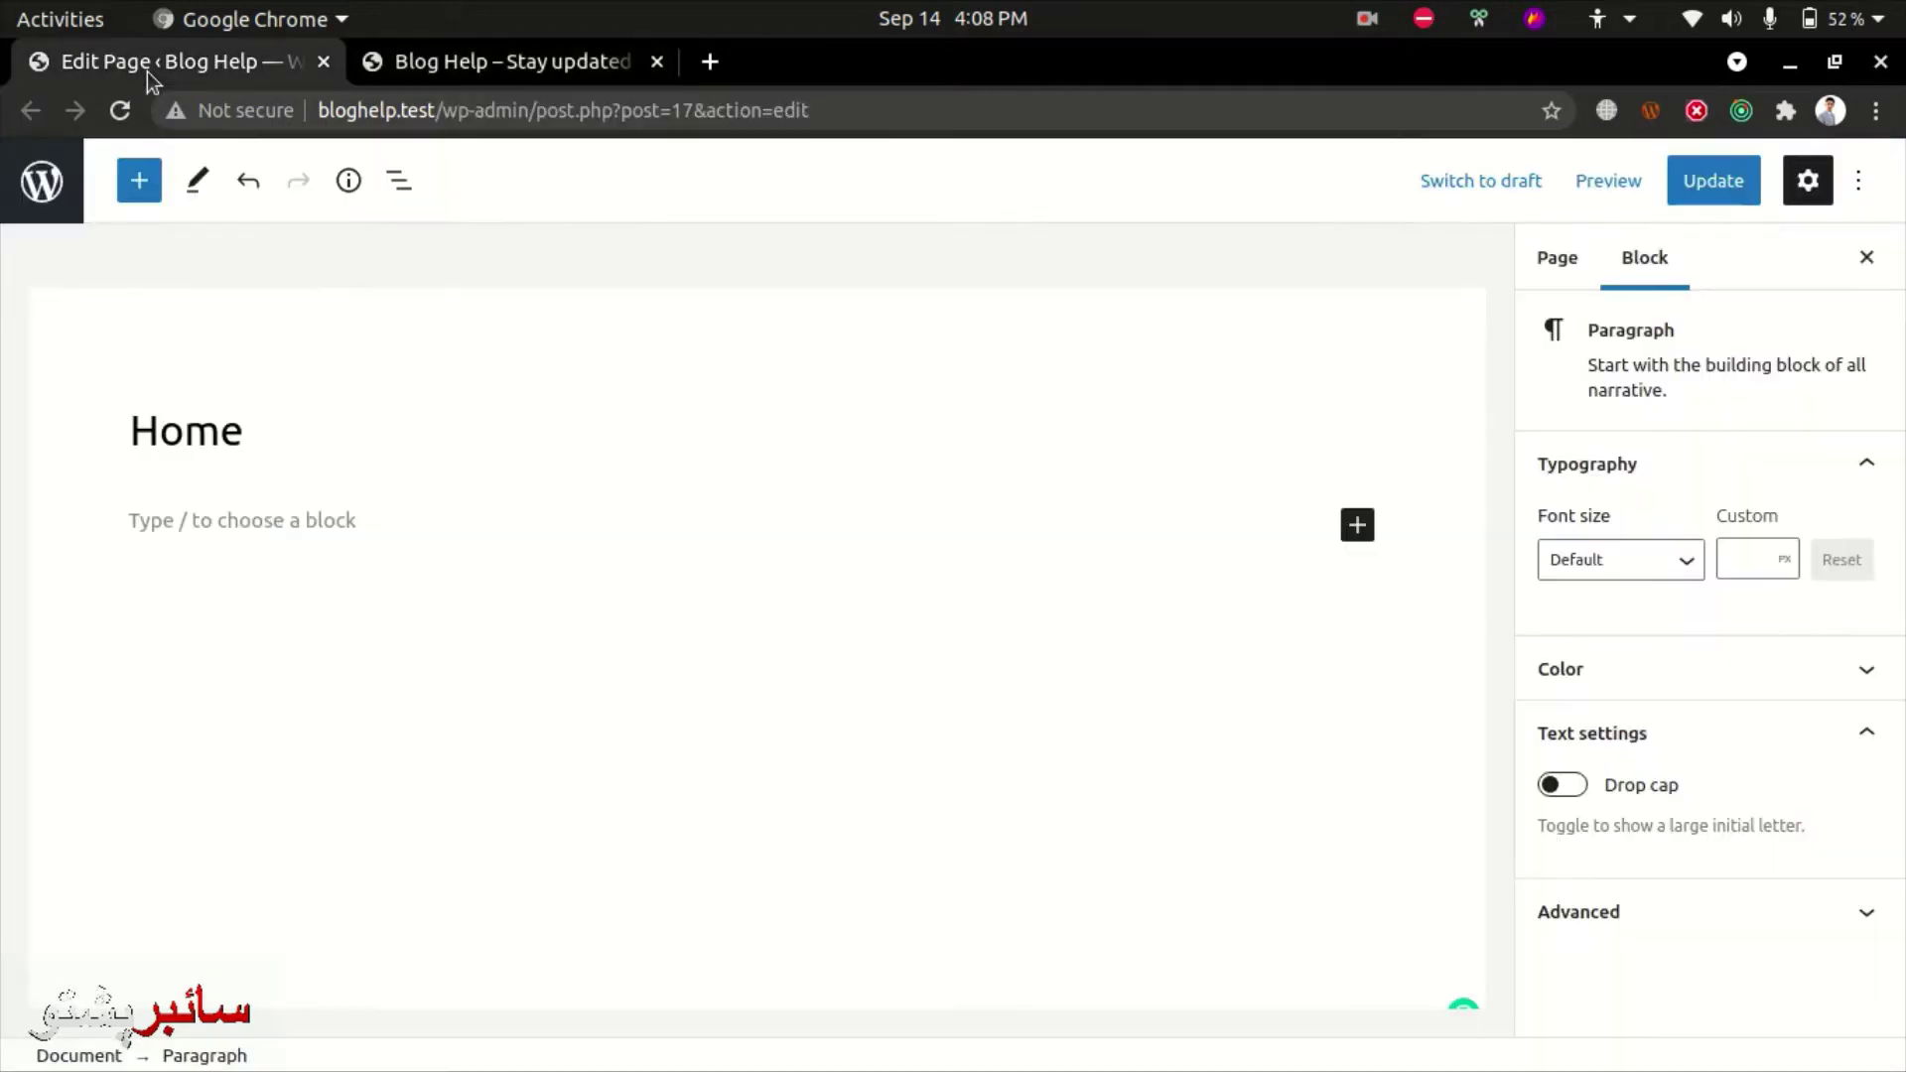
click(1560, 259)
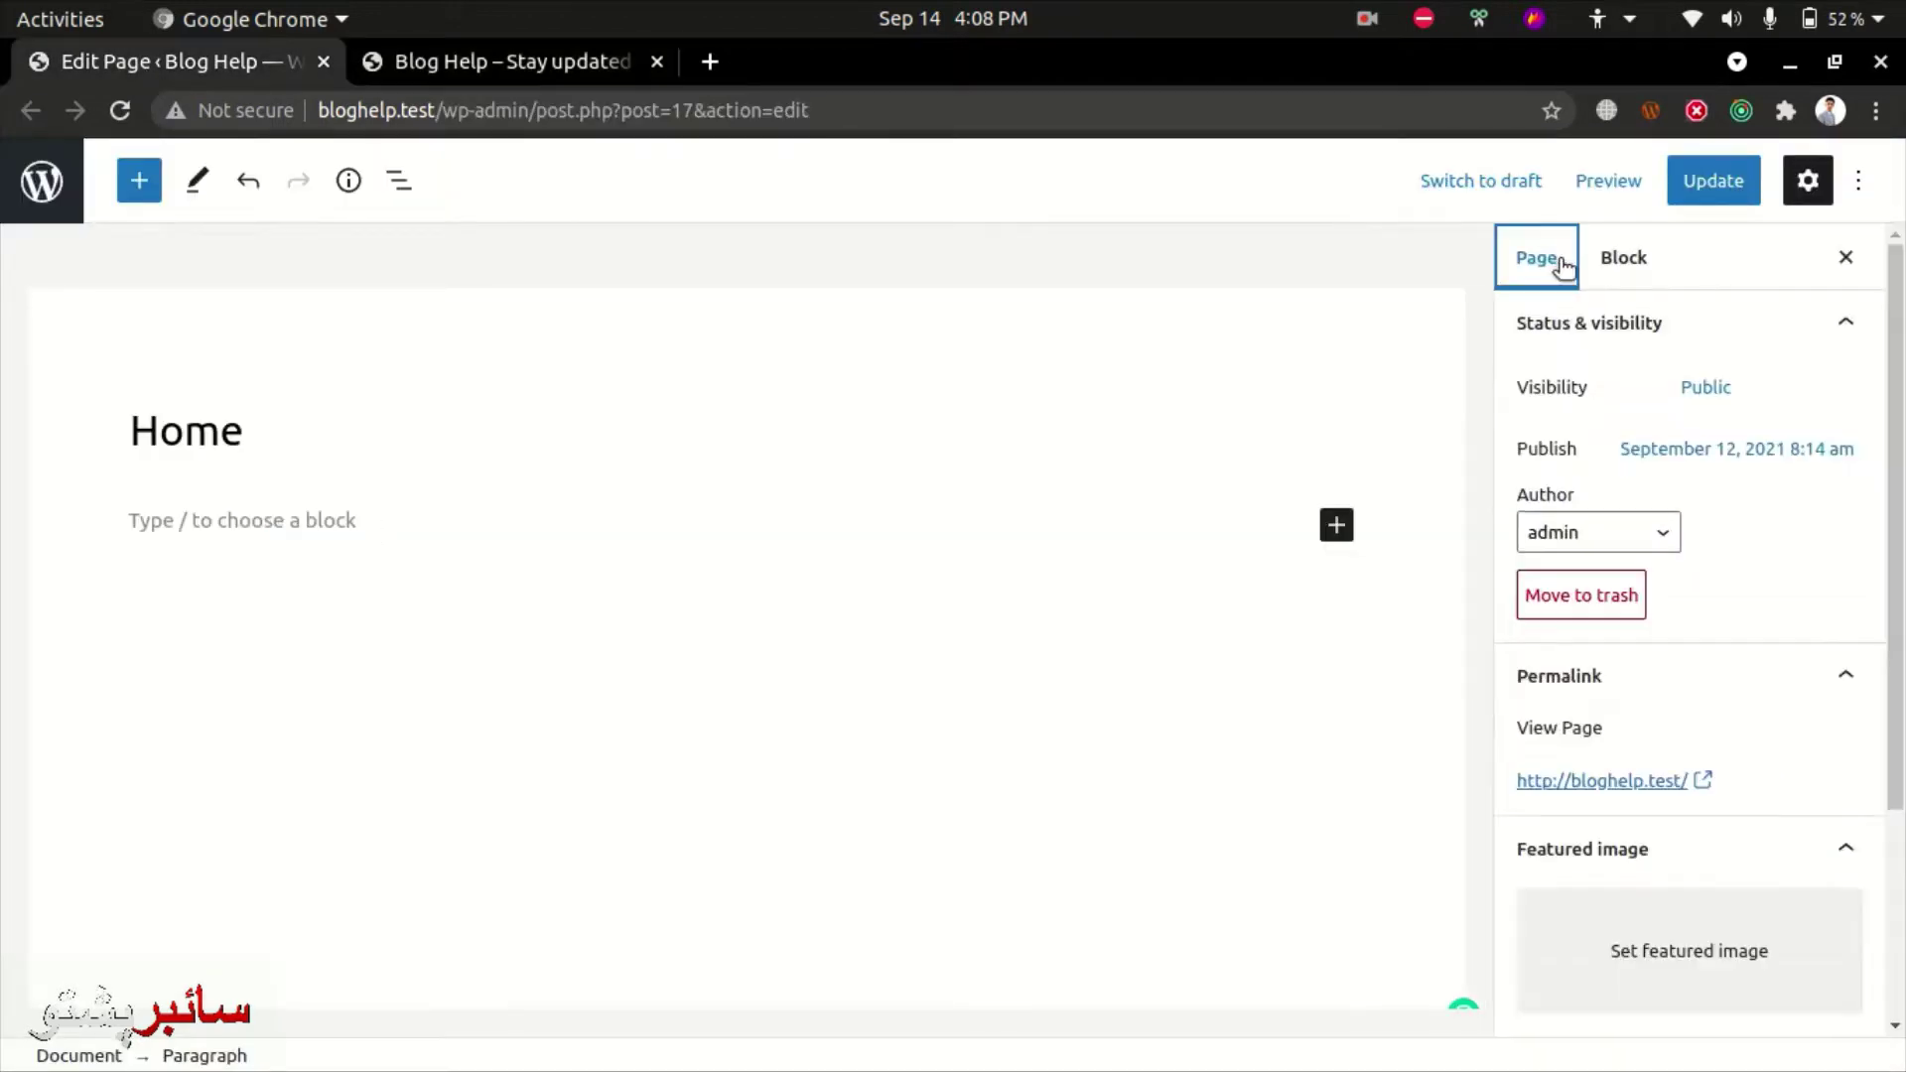
scroll(1697, 745, down, 3)
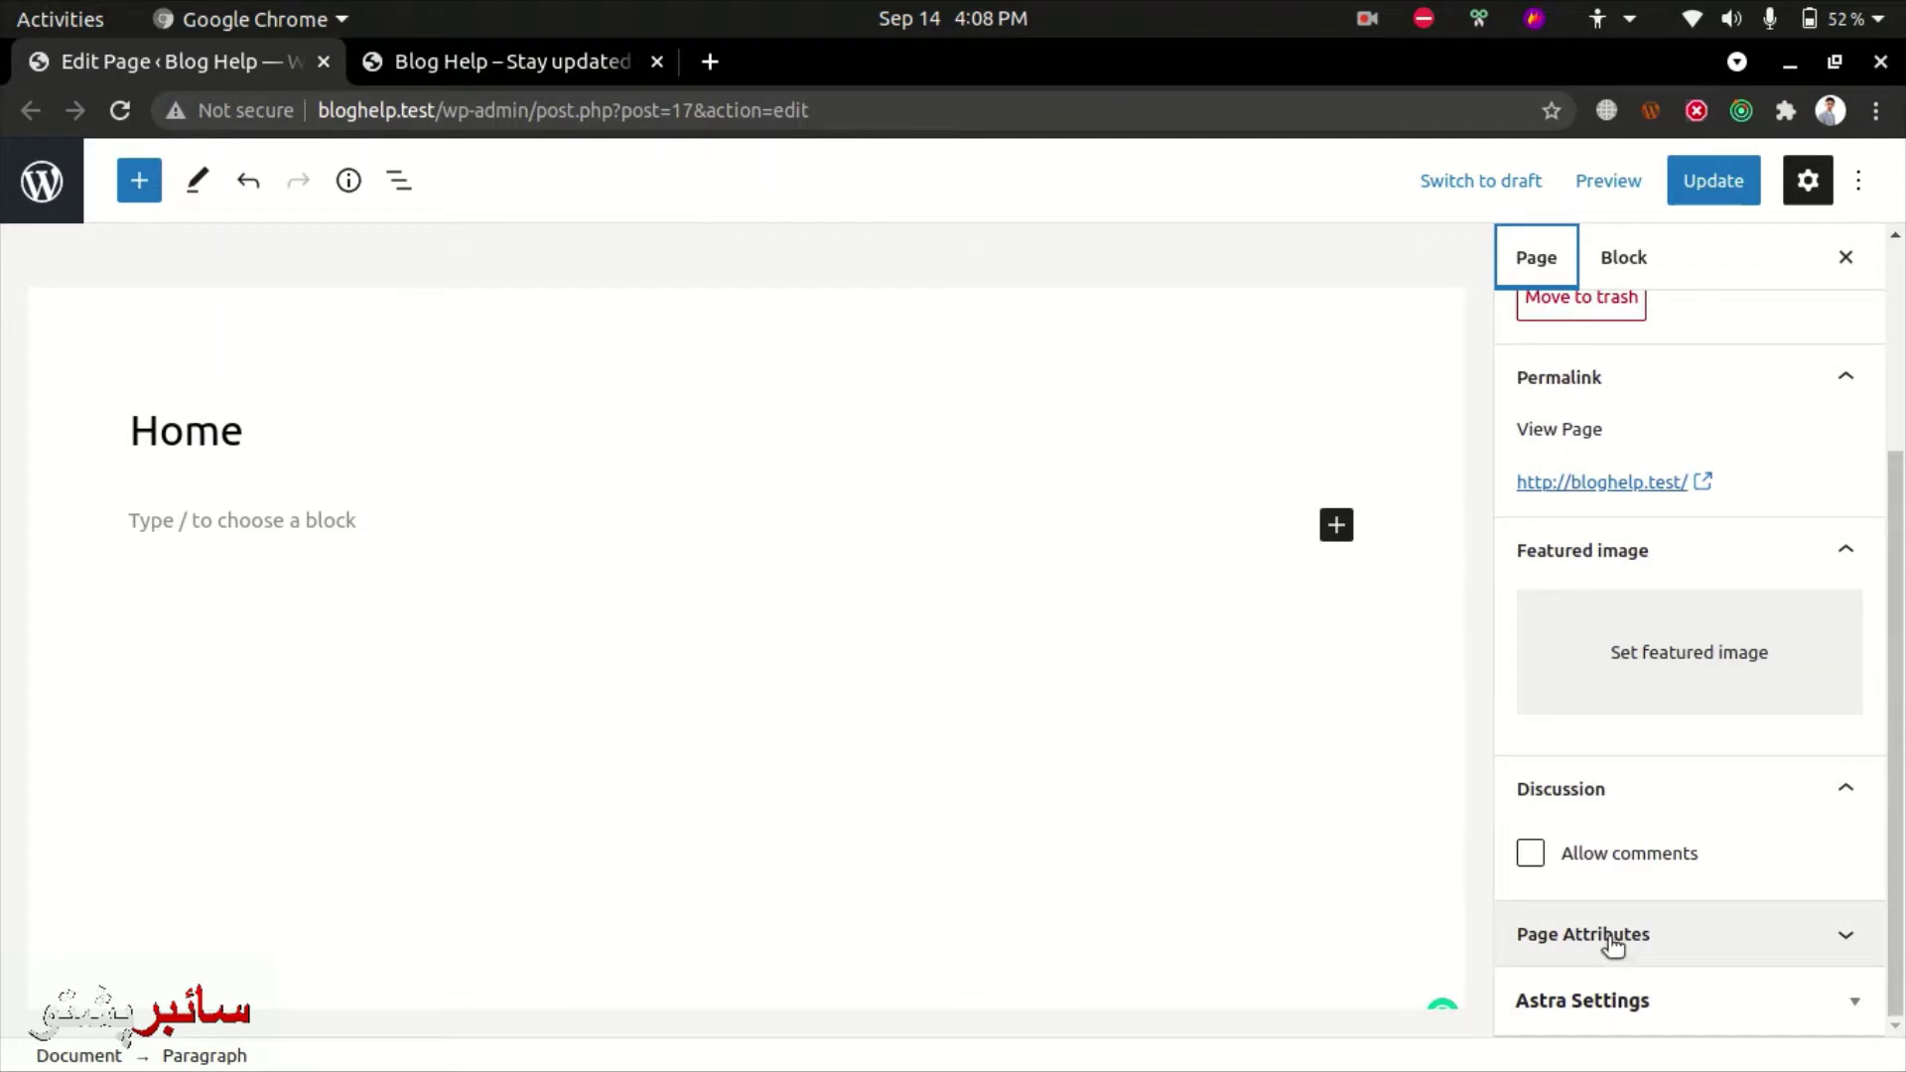
click(1711, 933)
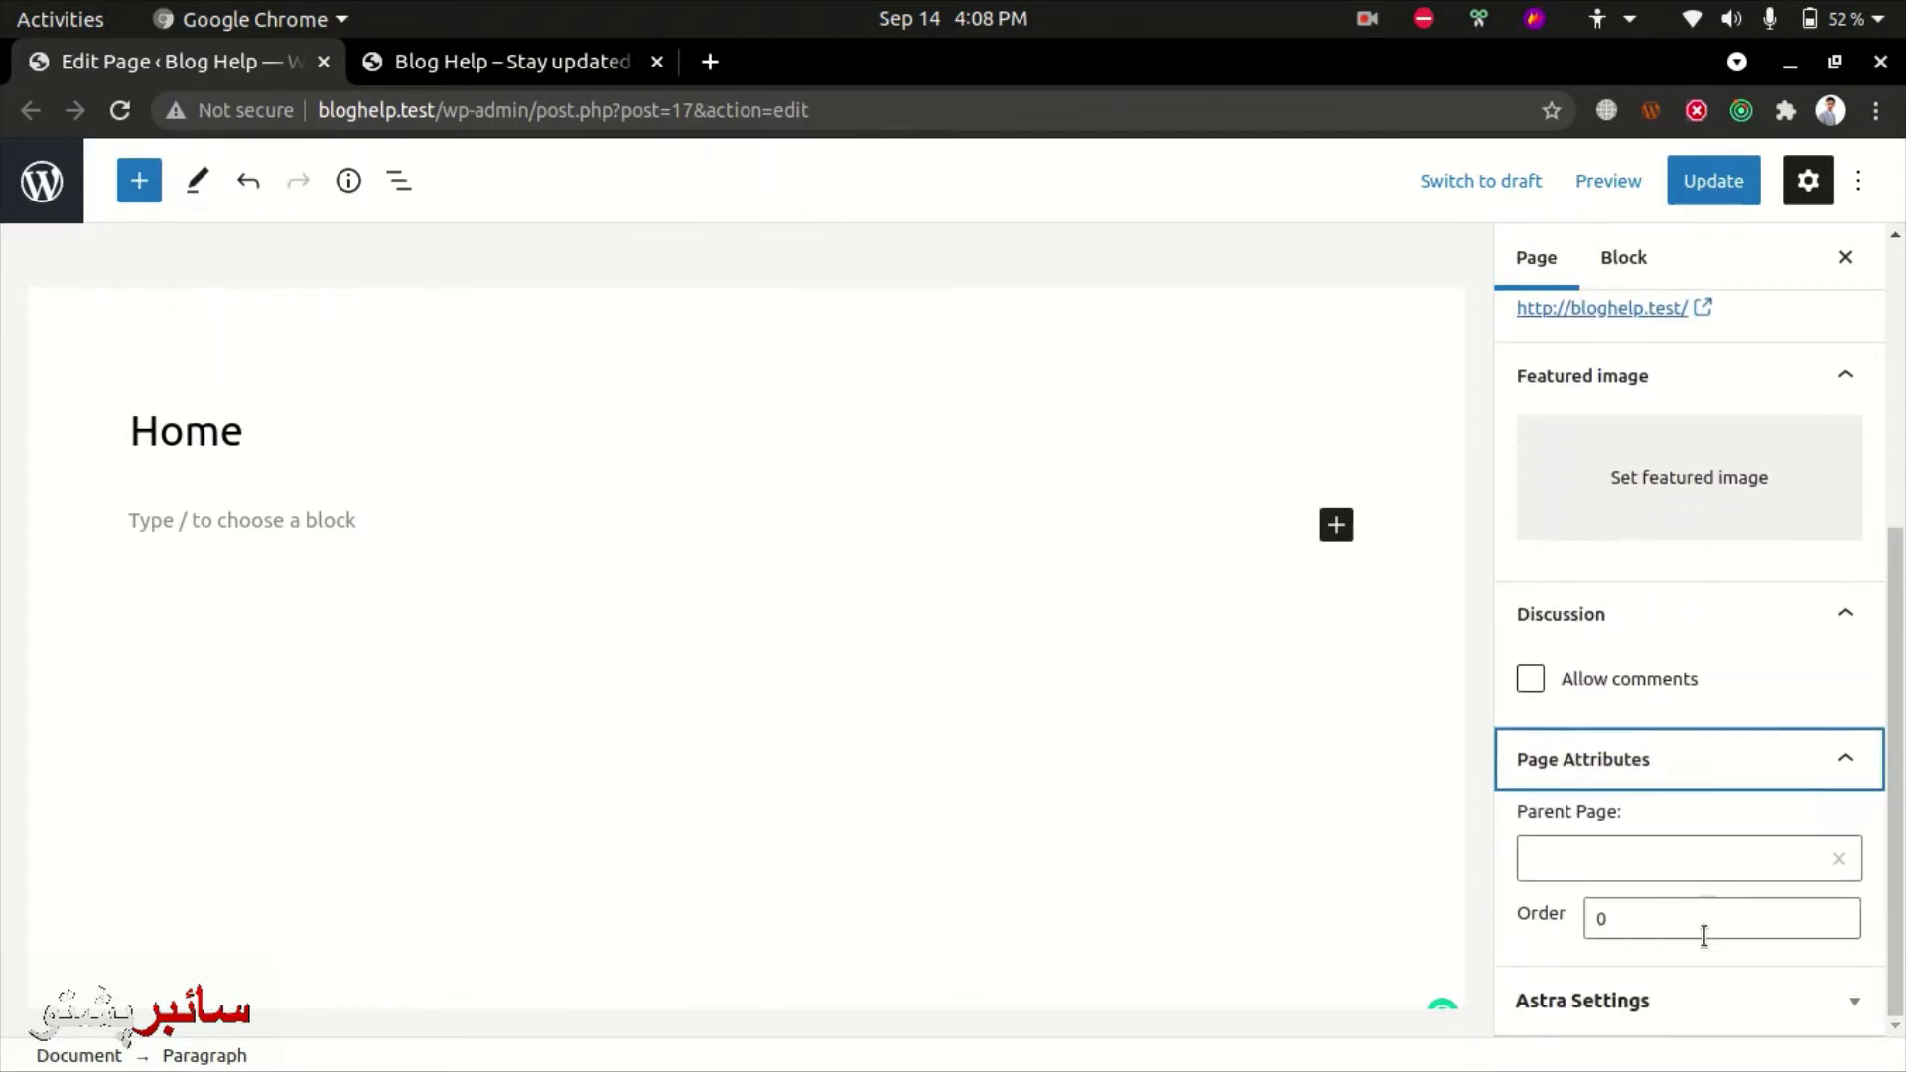
click(1722, 1000)
click(1836, 1002)
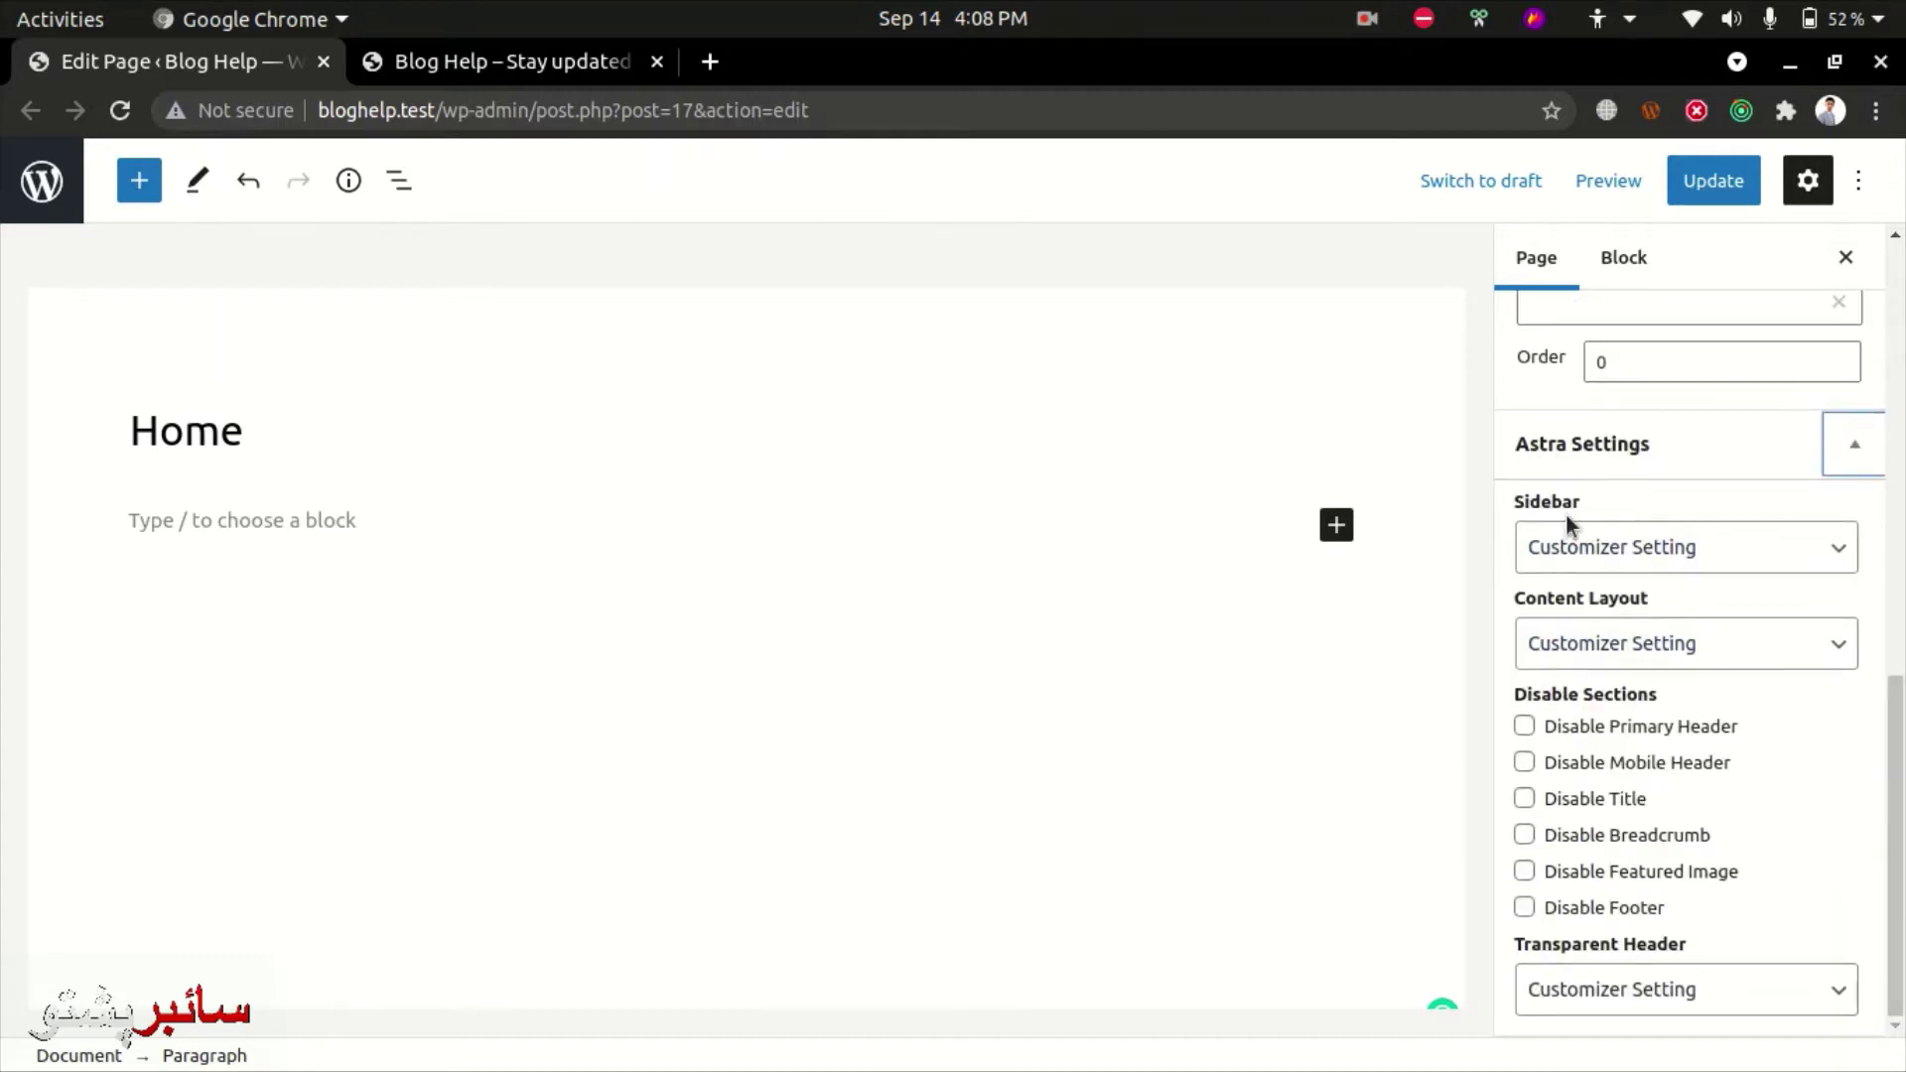
click(1598, 549)
click(1571, 661)
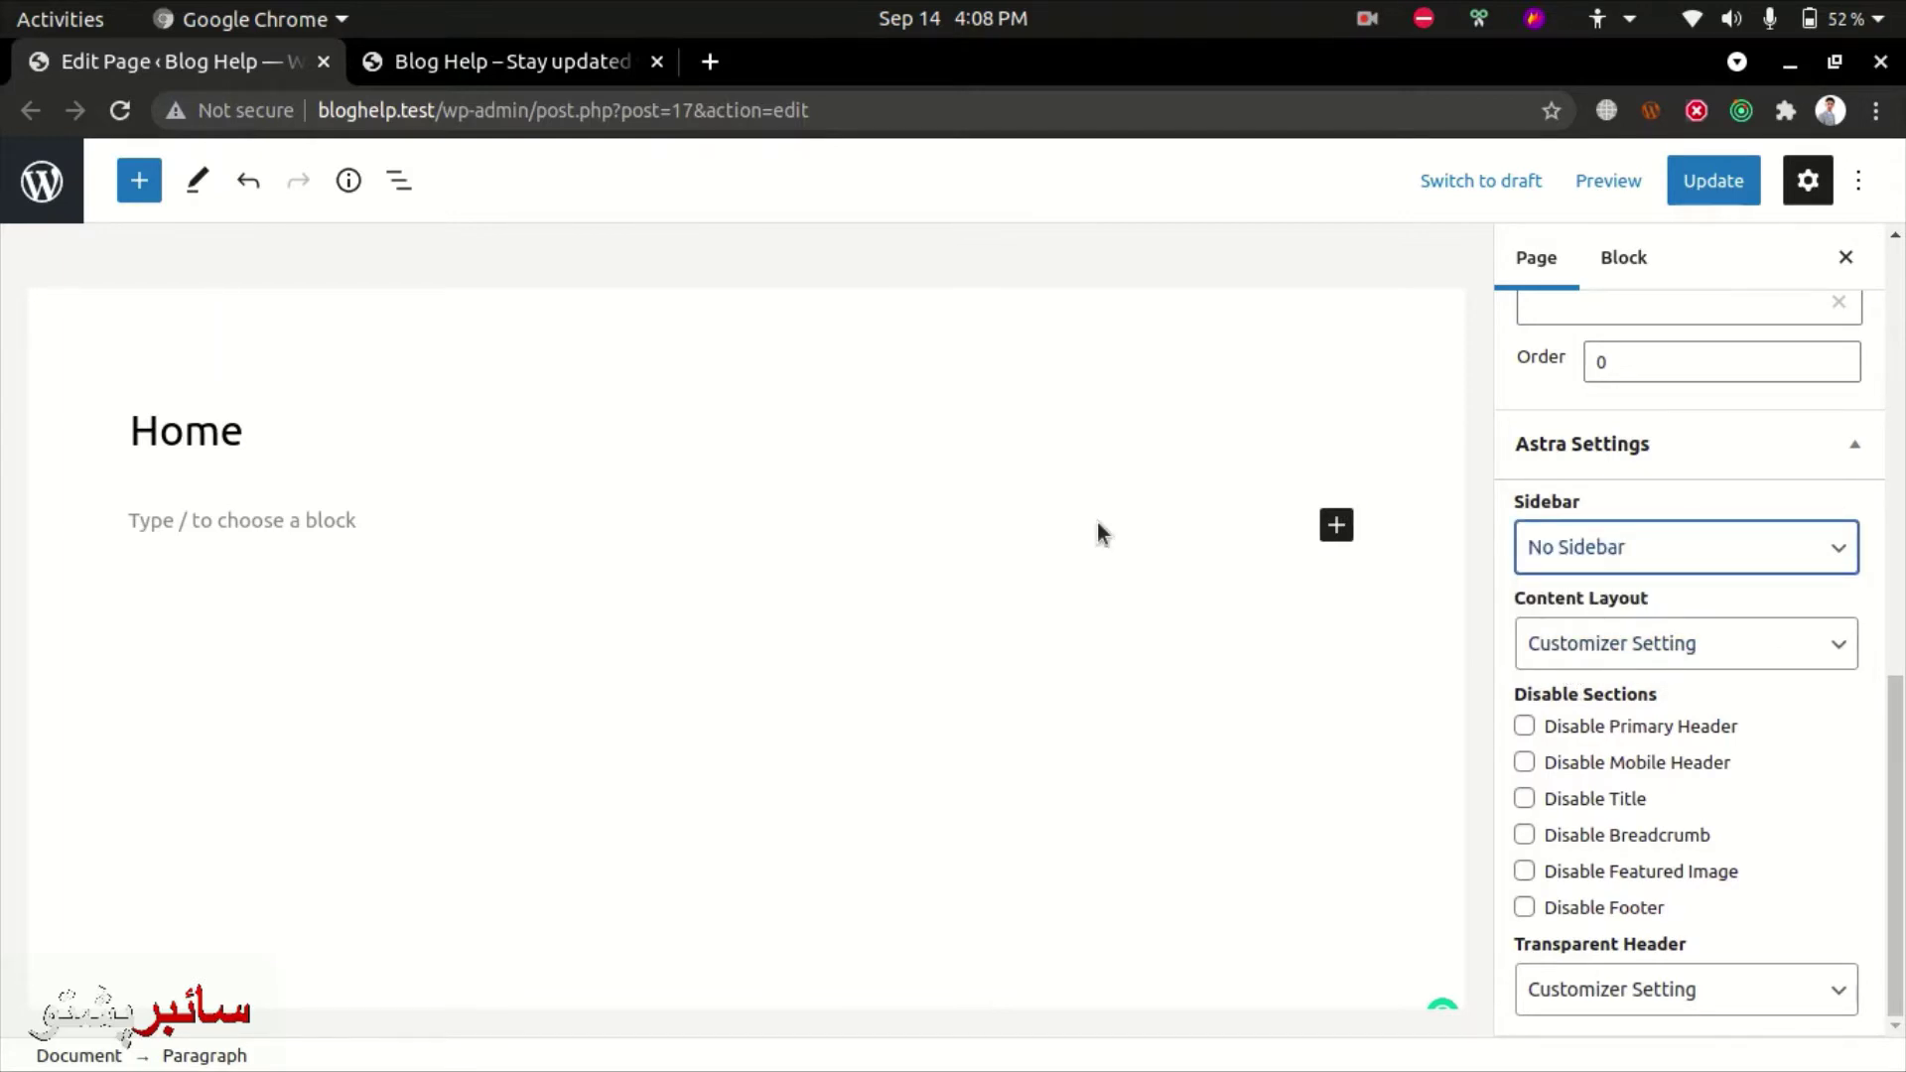
Set the Home page's Content Layout to Full Width / Stretched in the Astra Settings.
click(510, 61)
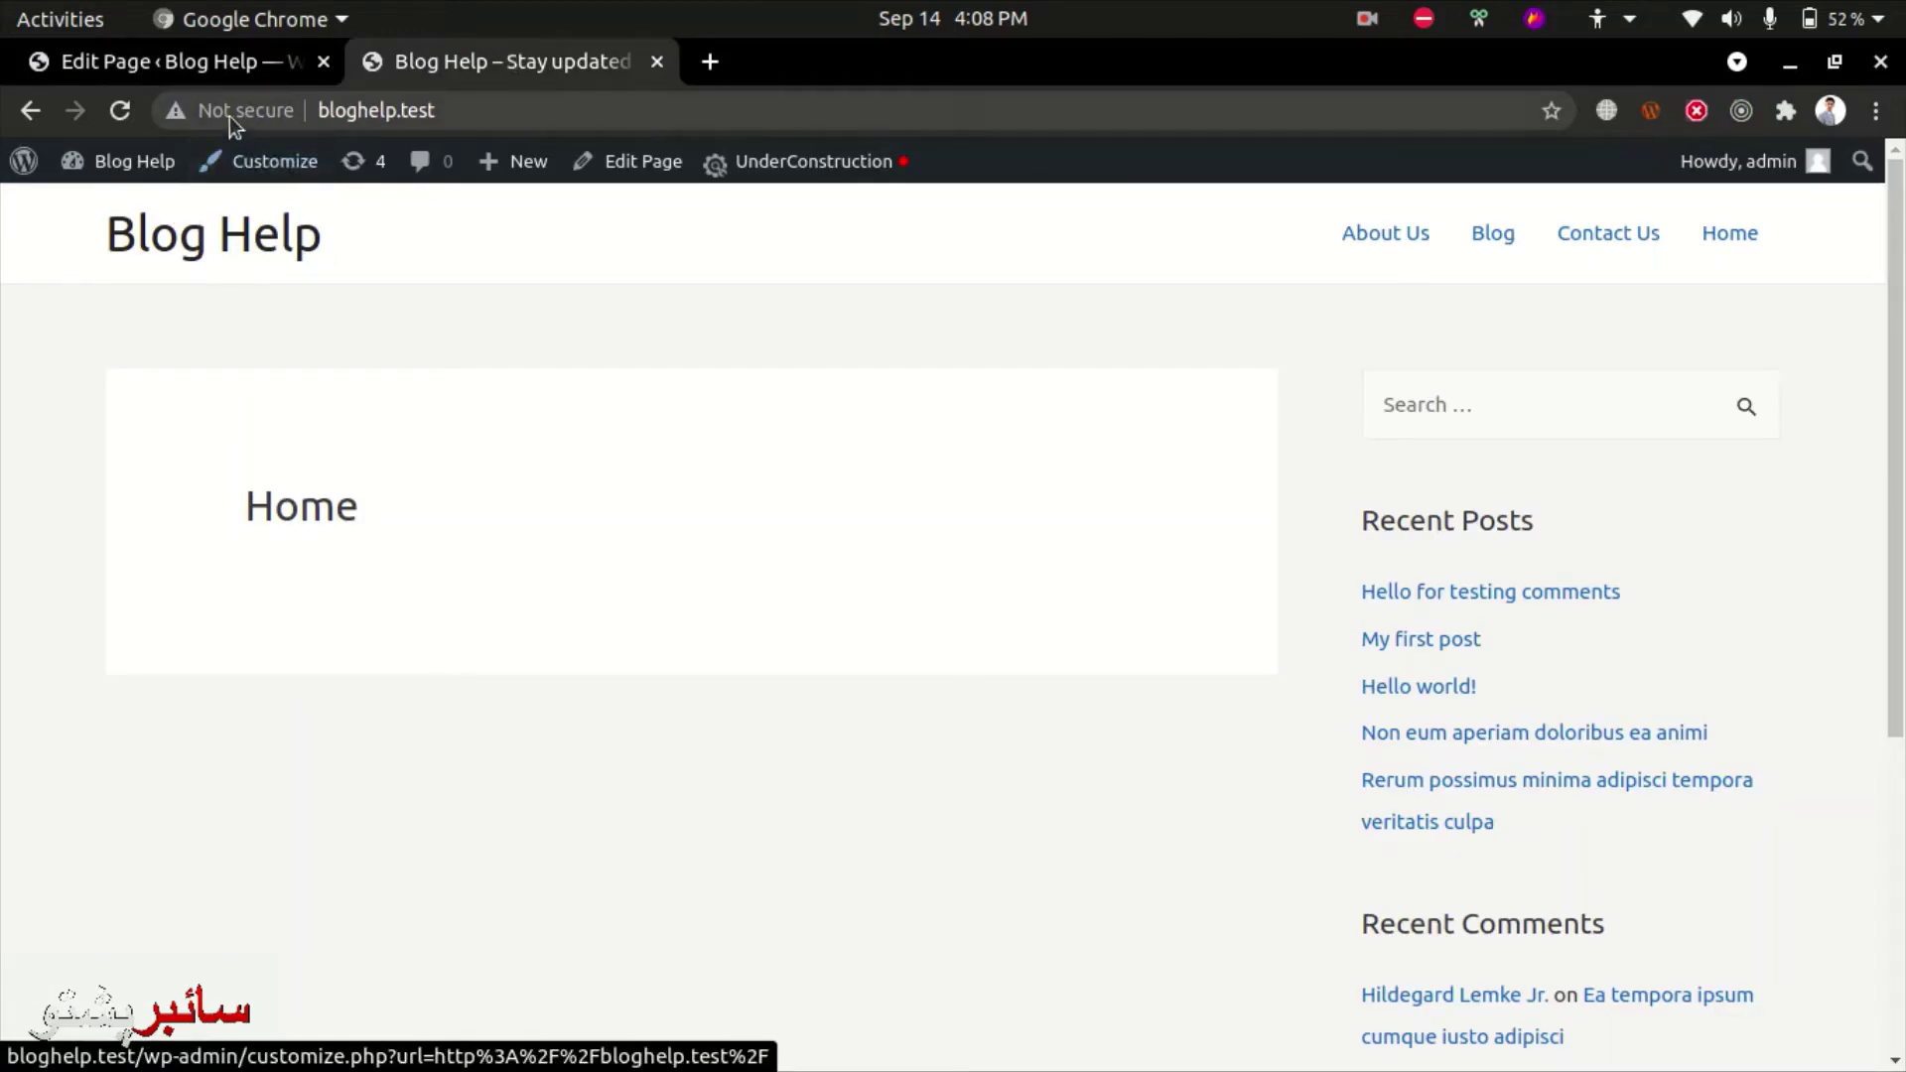
click(193, 56)
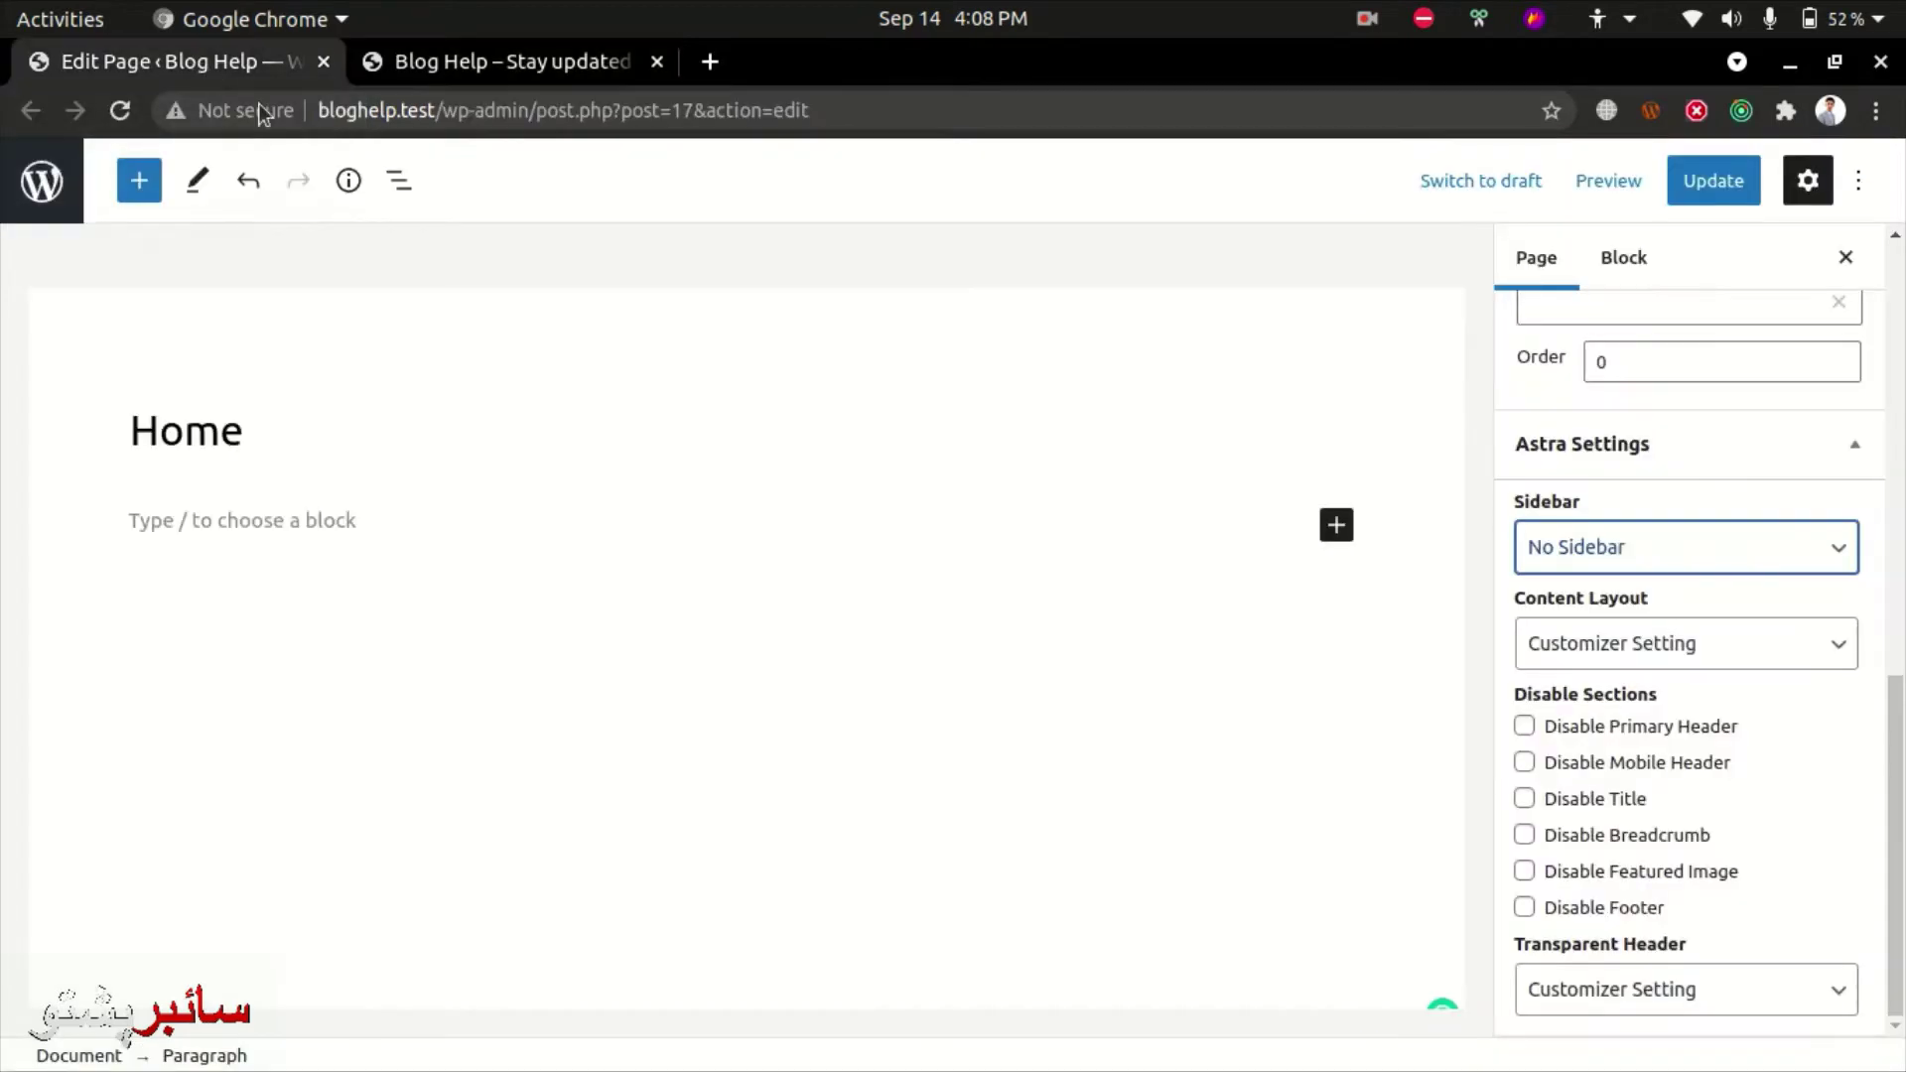
click(1638, 1000)
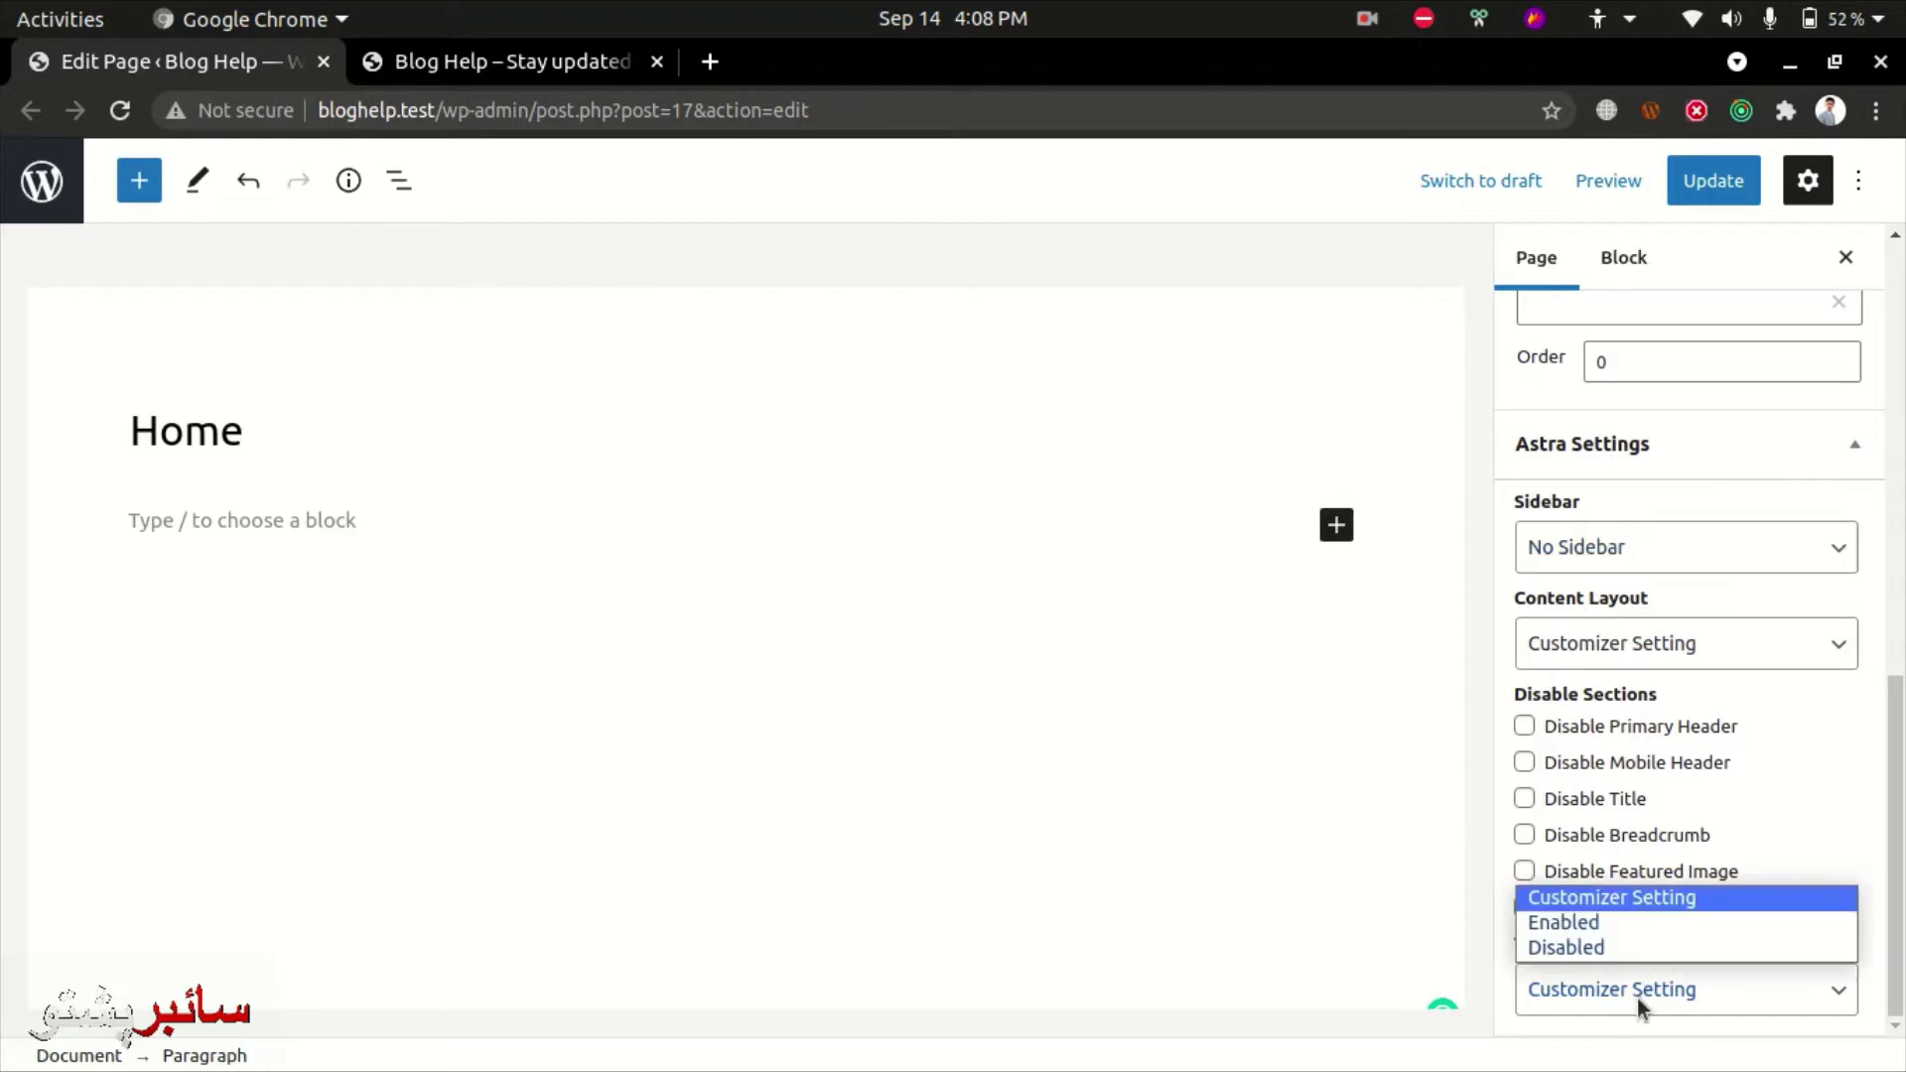
click(1588, 653)
click(1601, 621)
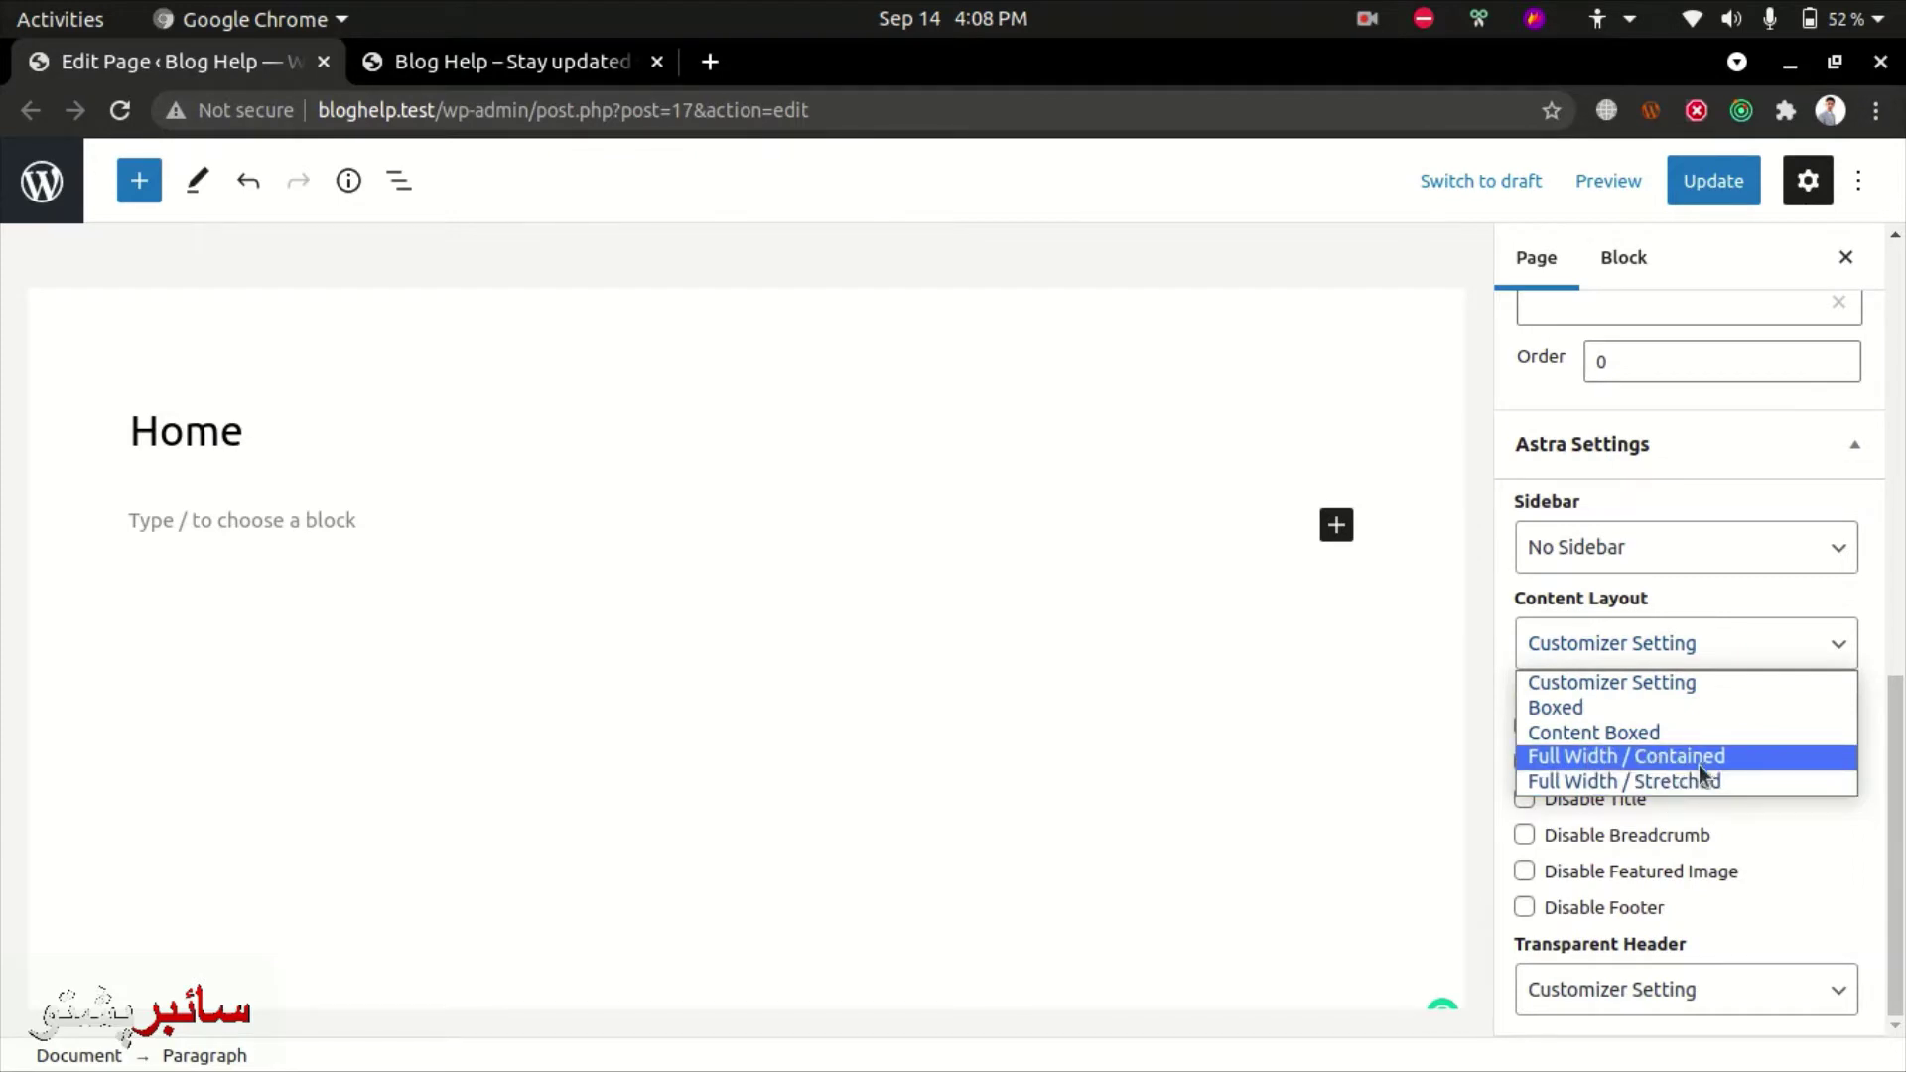
click(1676, 779)
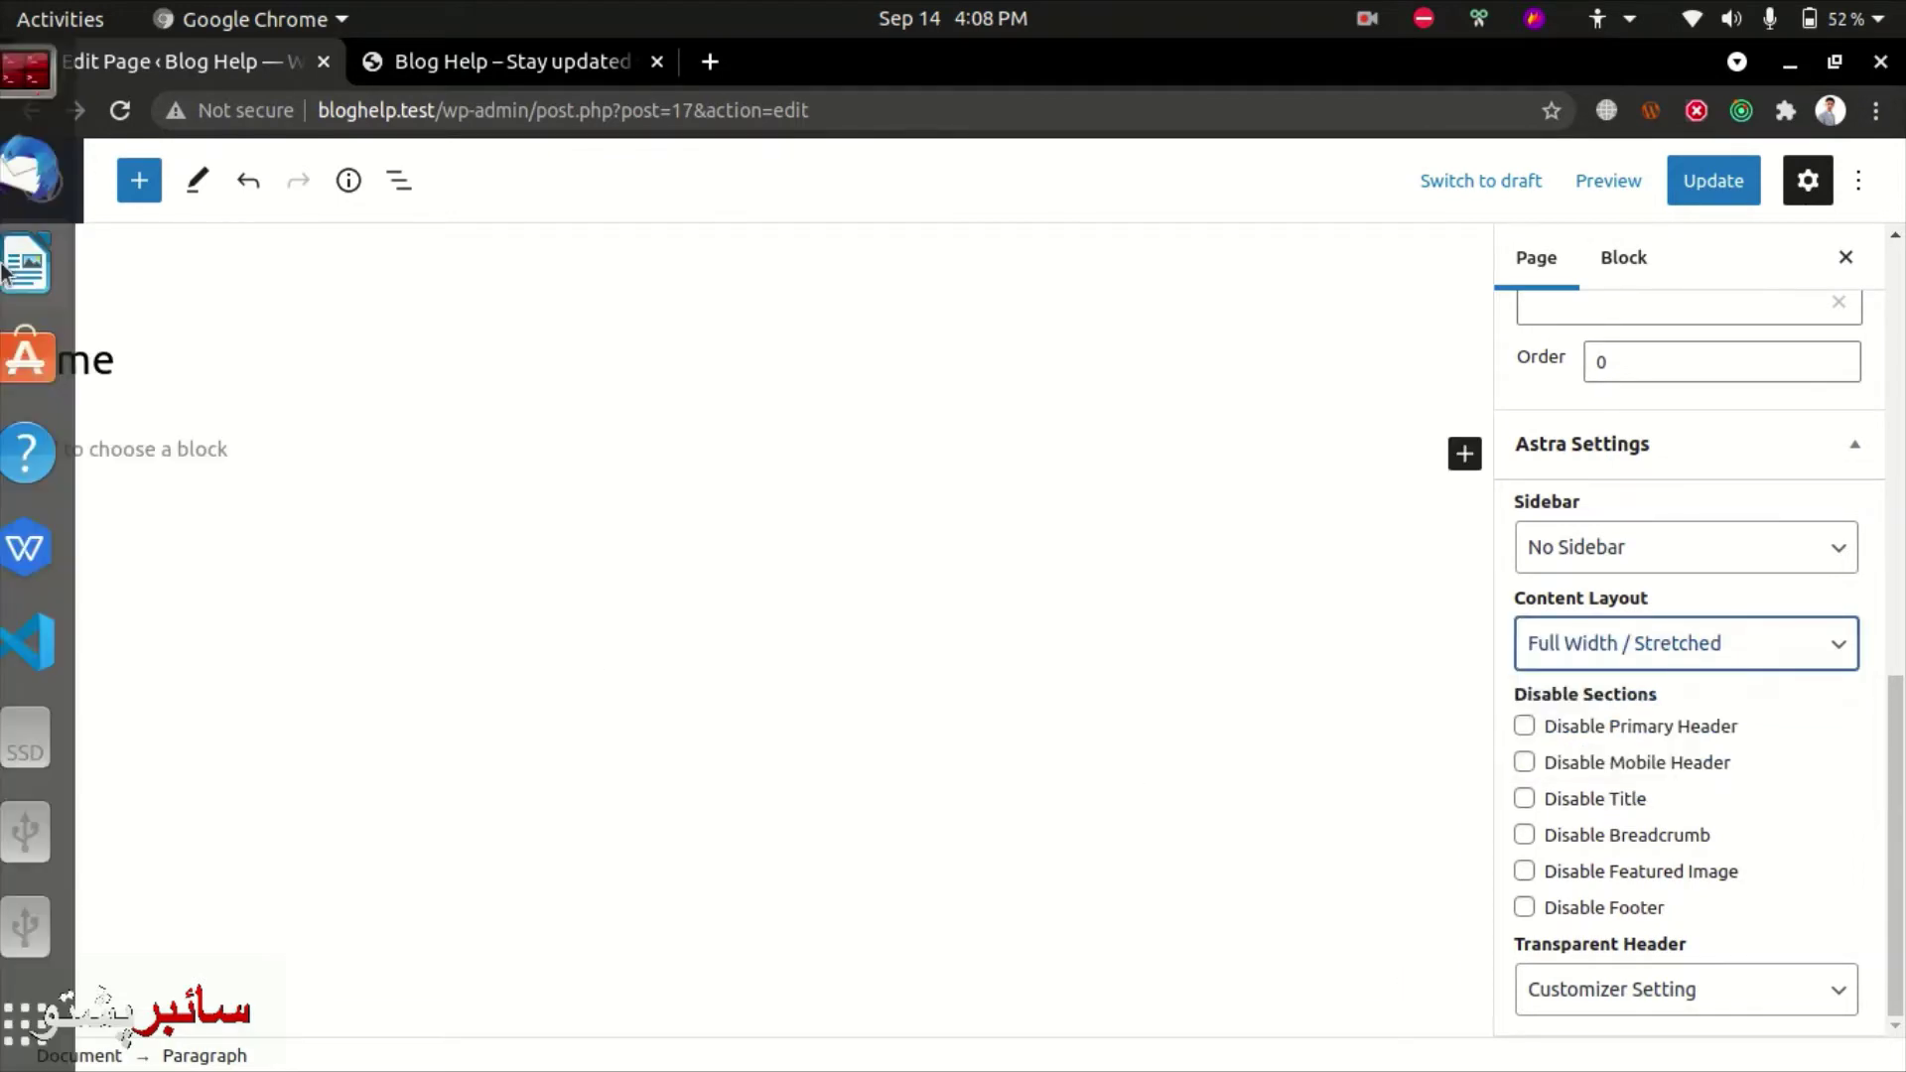
click(1683, 643)
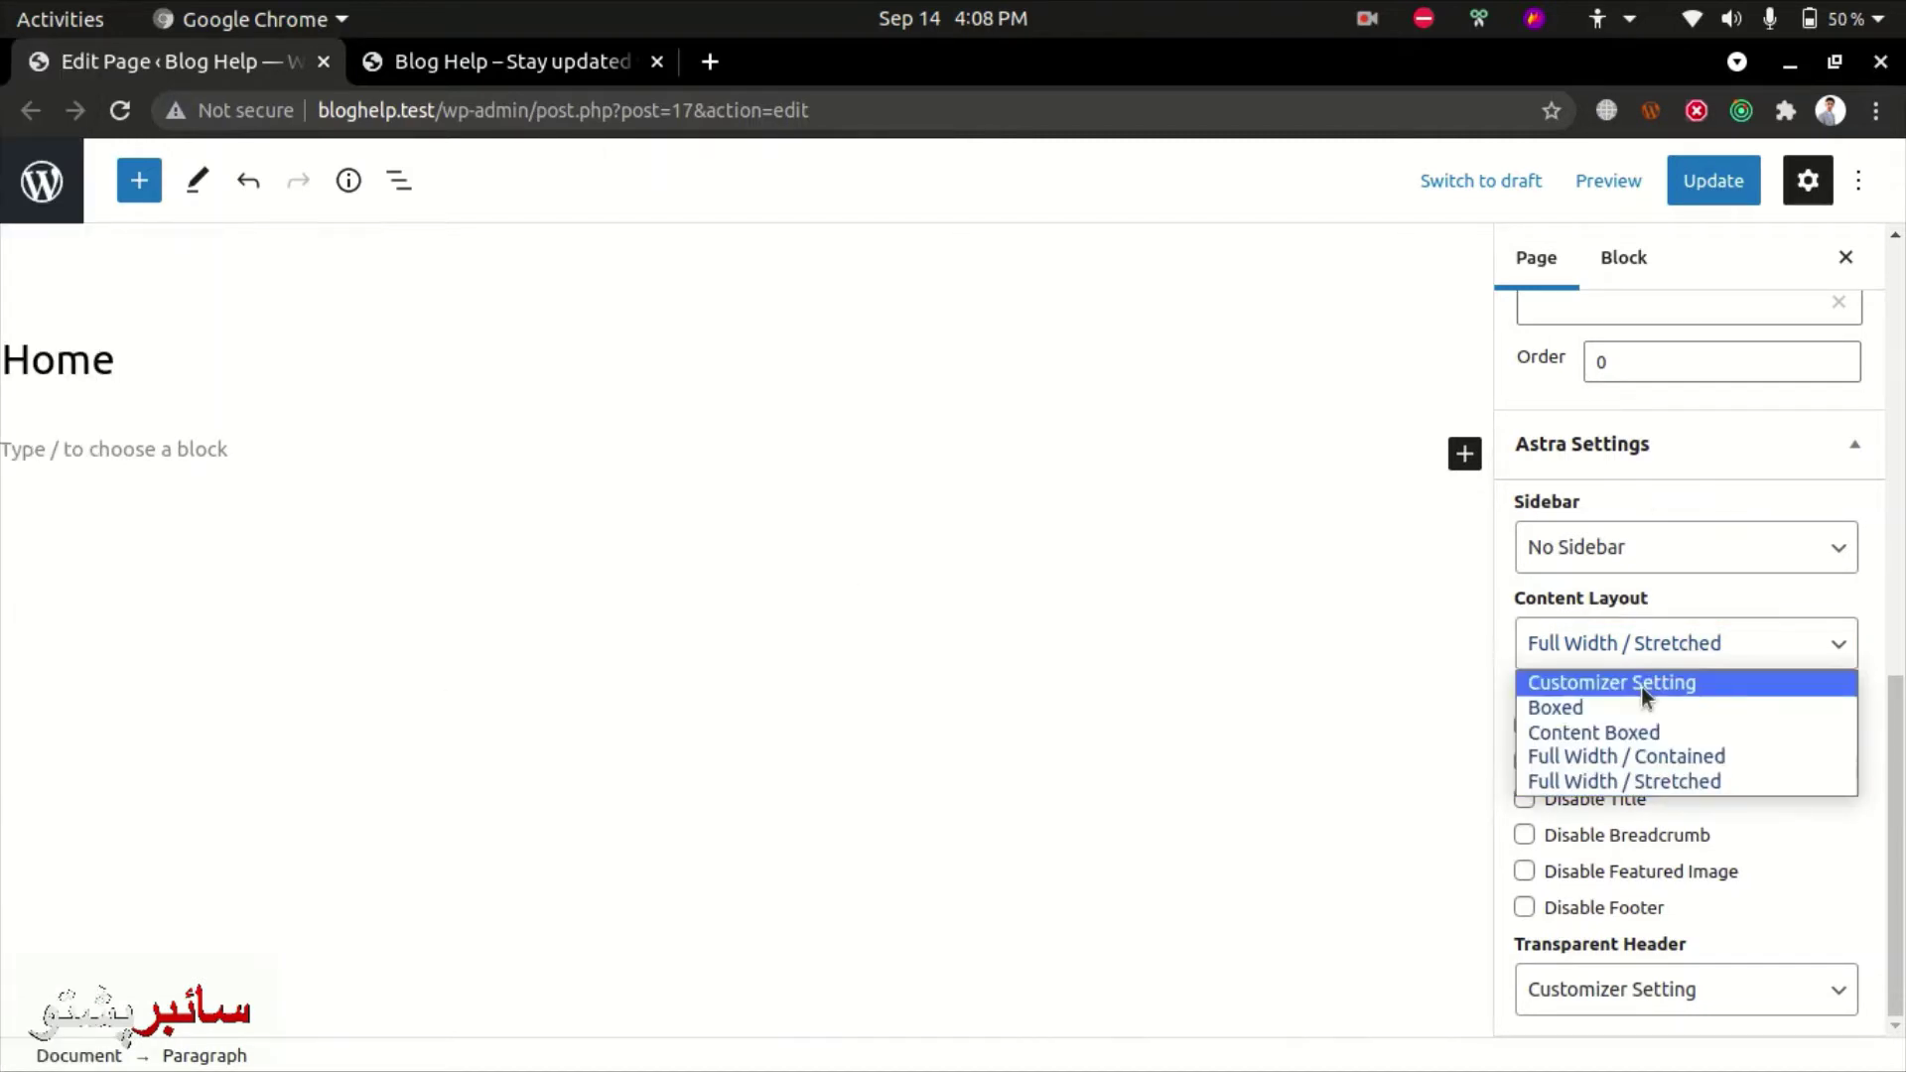
click(1614, 637)
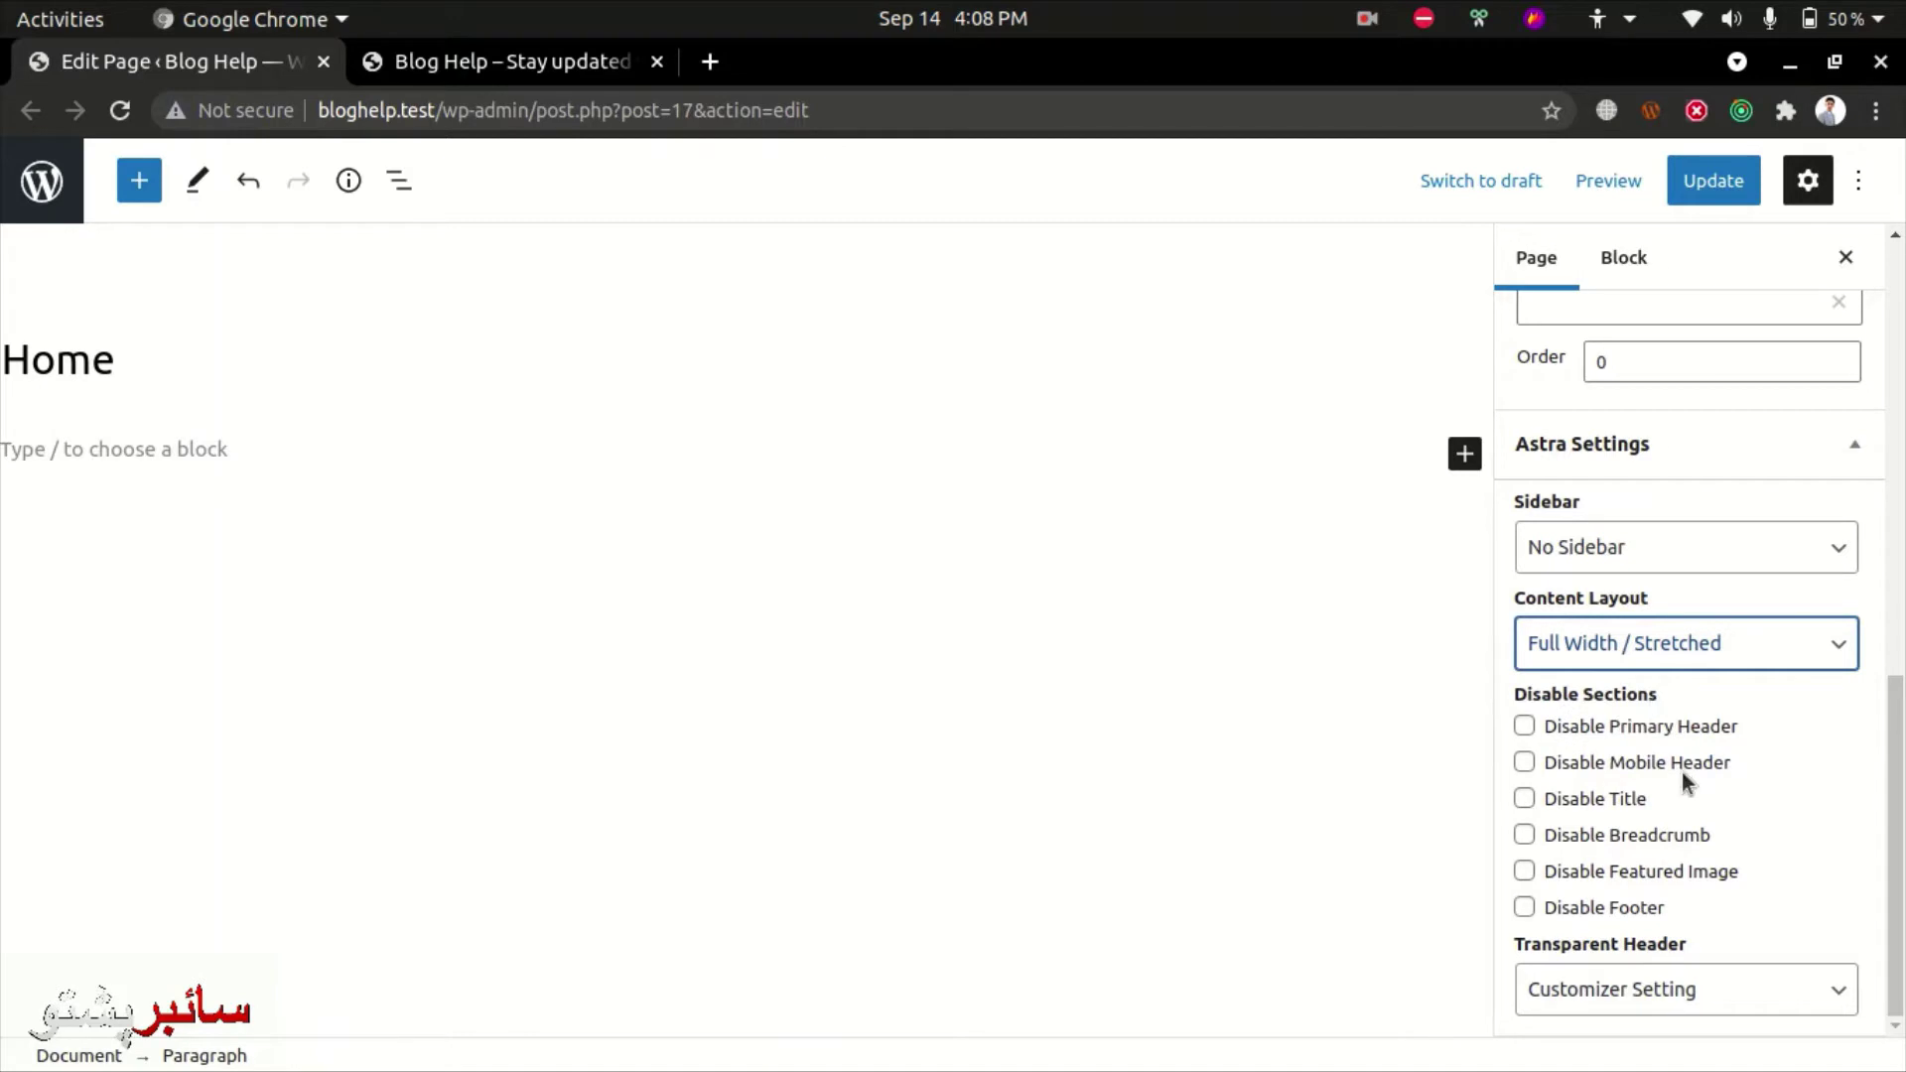
Update the Home page and reload the live site to check the new layout.
click(1713, 181)
click(558, 66)
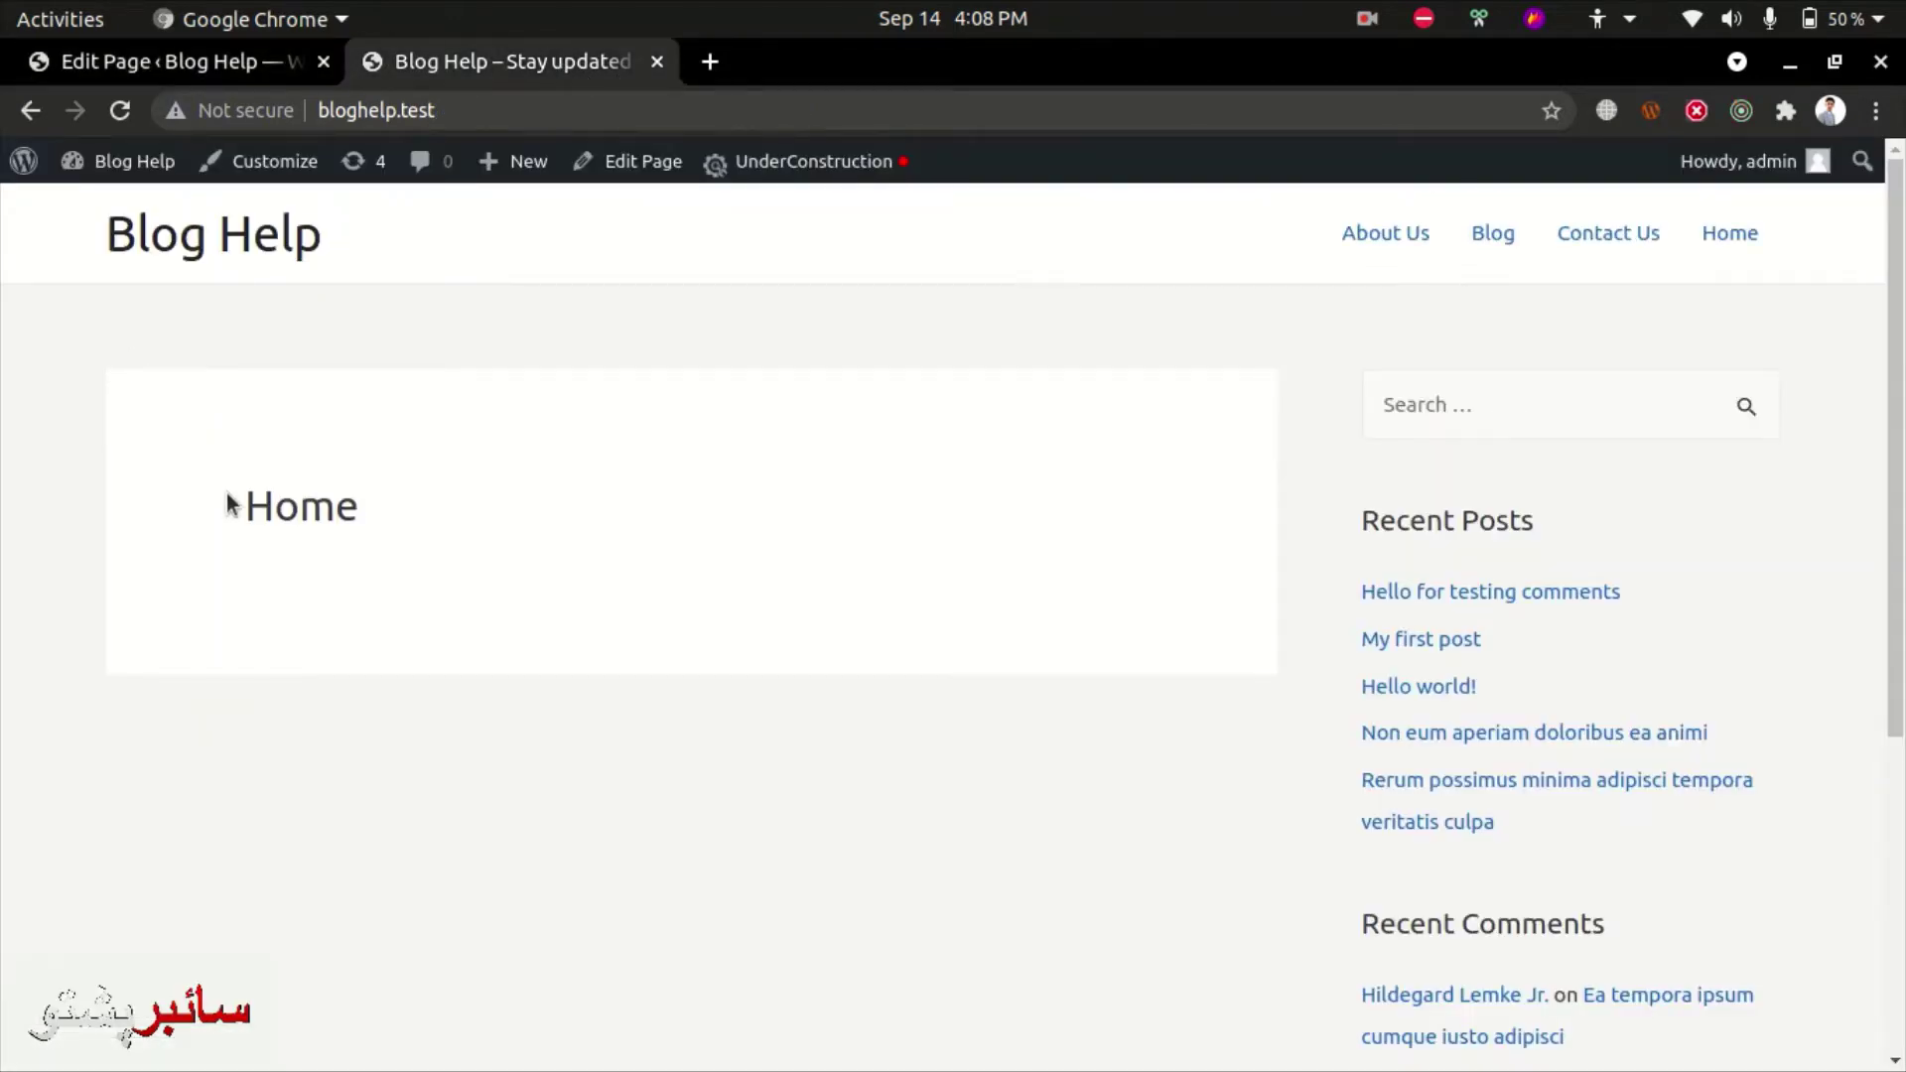
drag(230, 505, 462, 517)
key(ctrl+r)
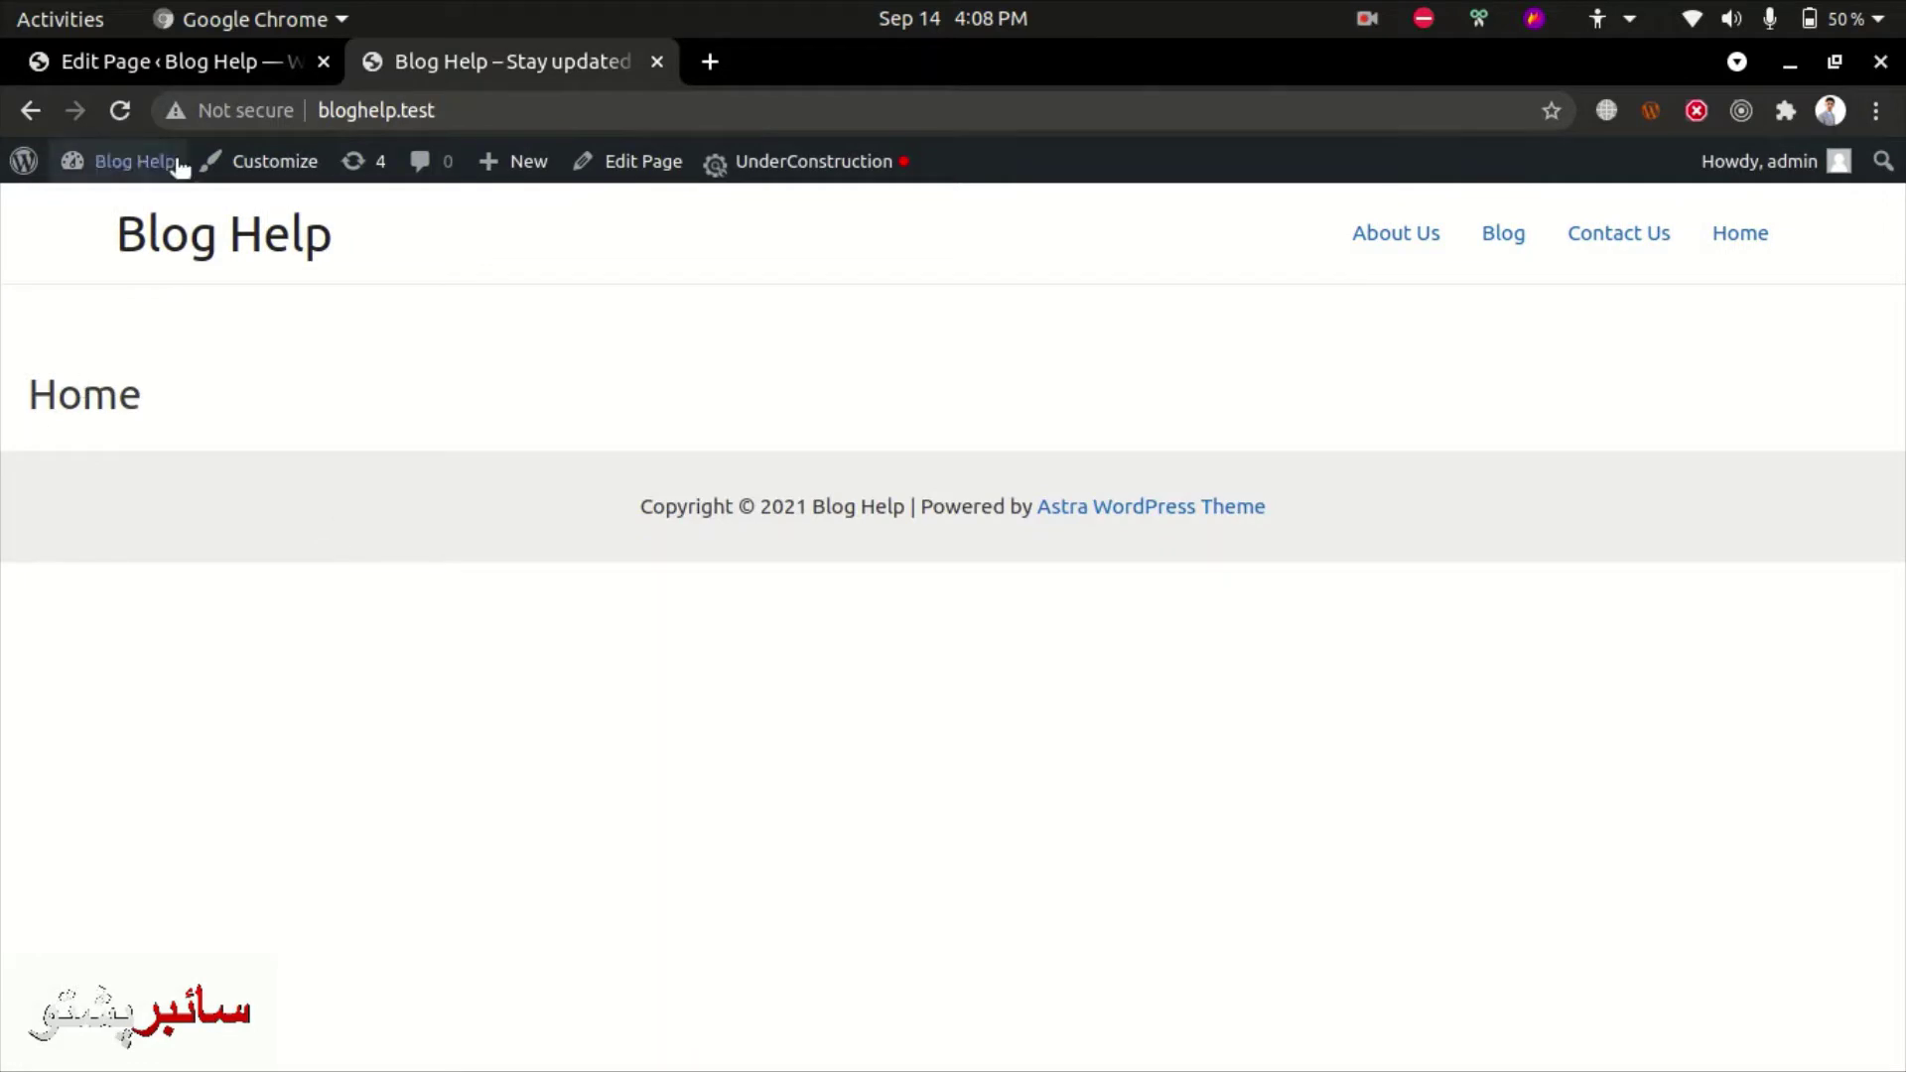
Disable the Home page's title in the Astra Settings, update the page and check the live site.
click(183, 60)
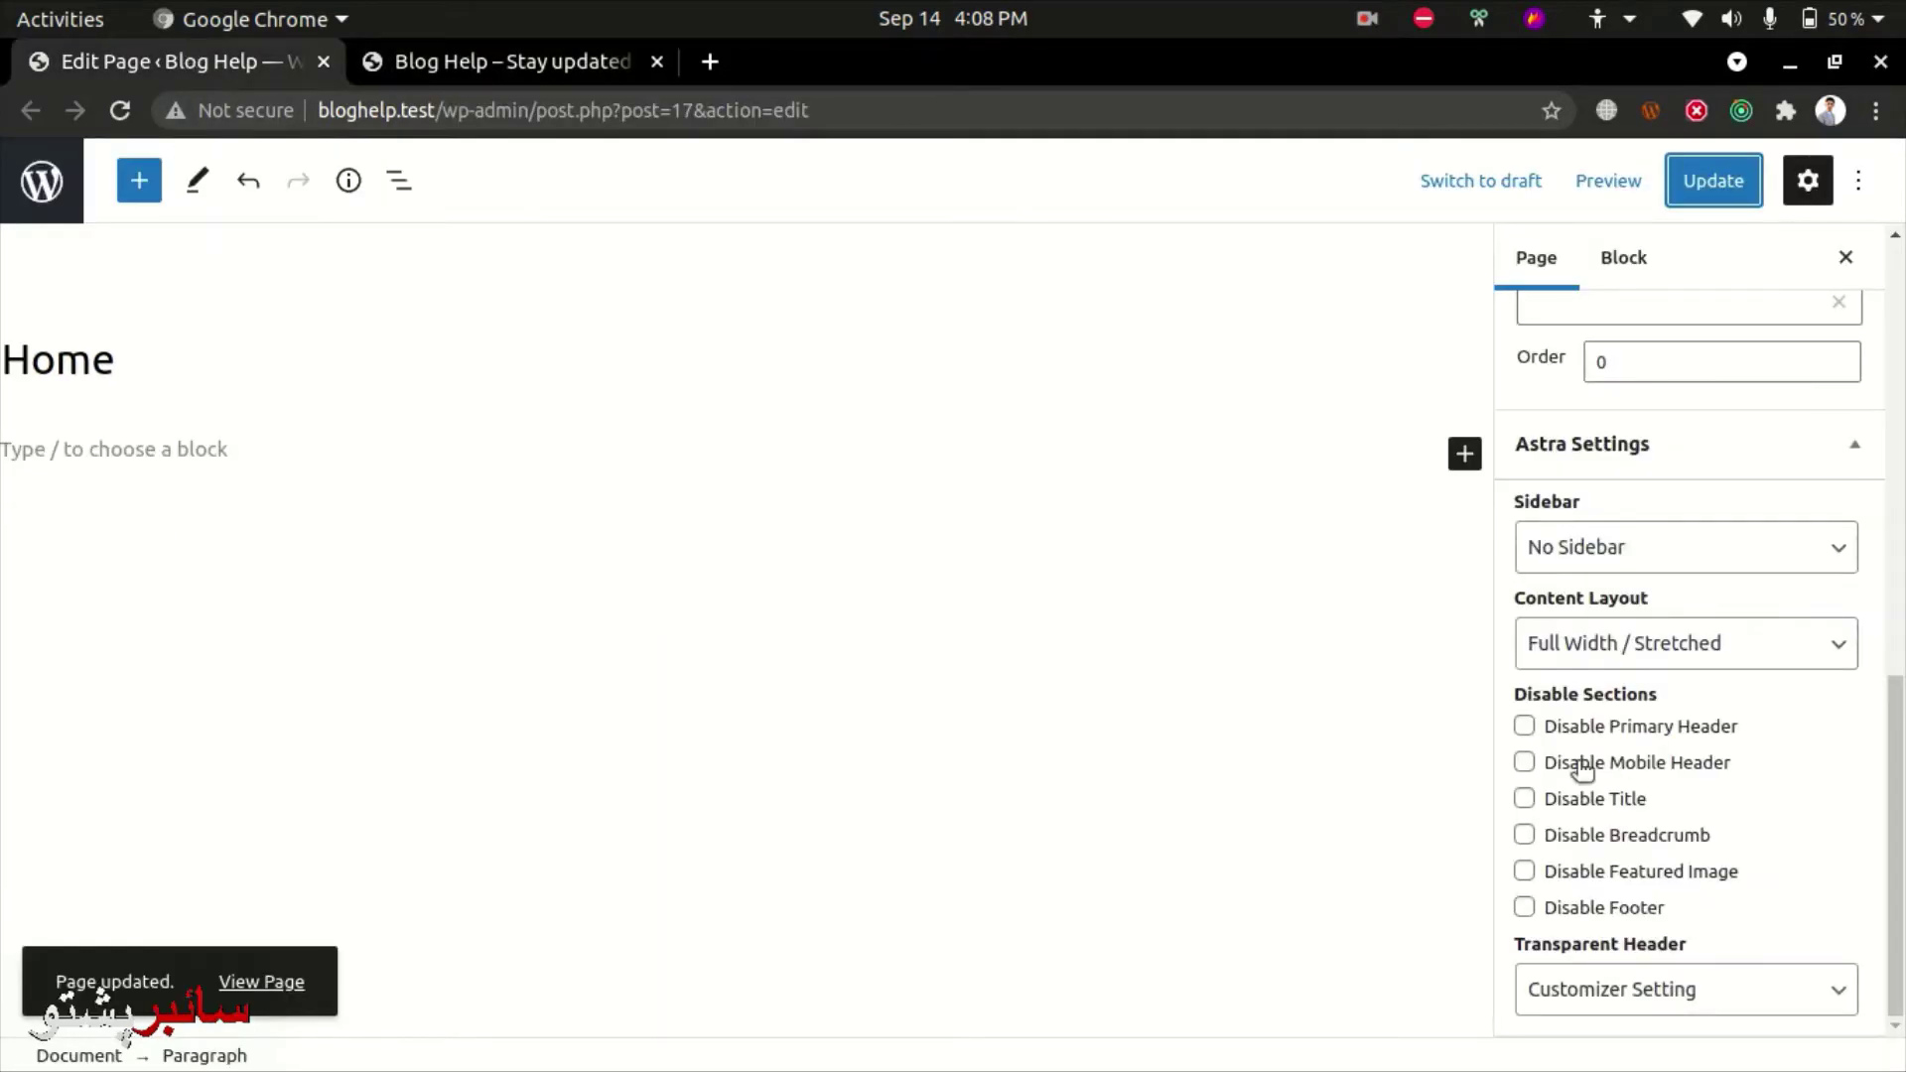
click(1524, 797)
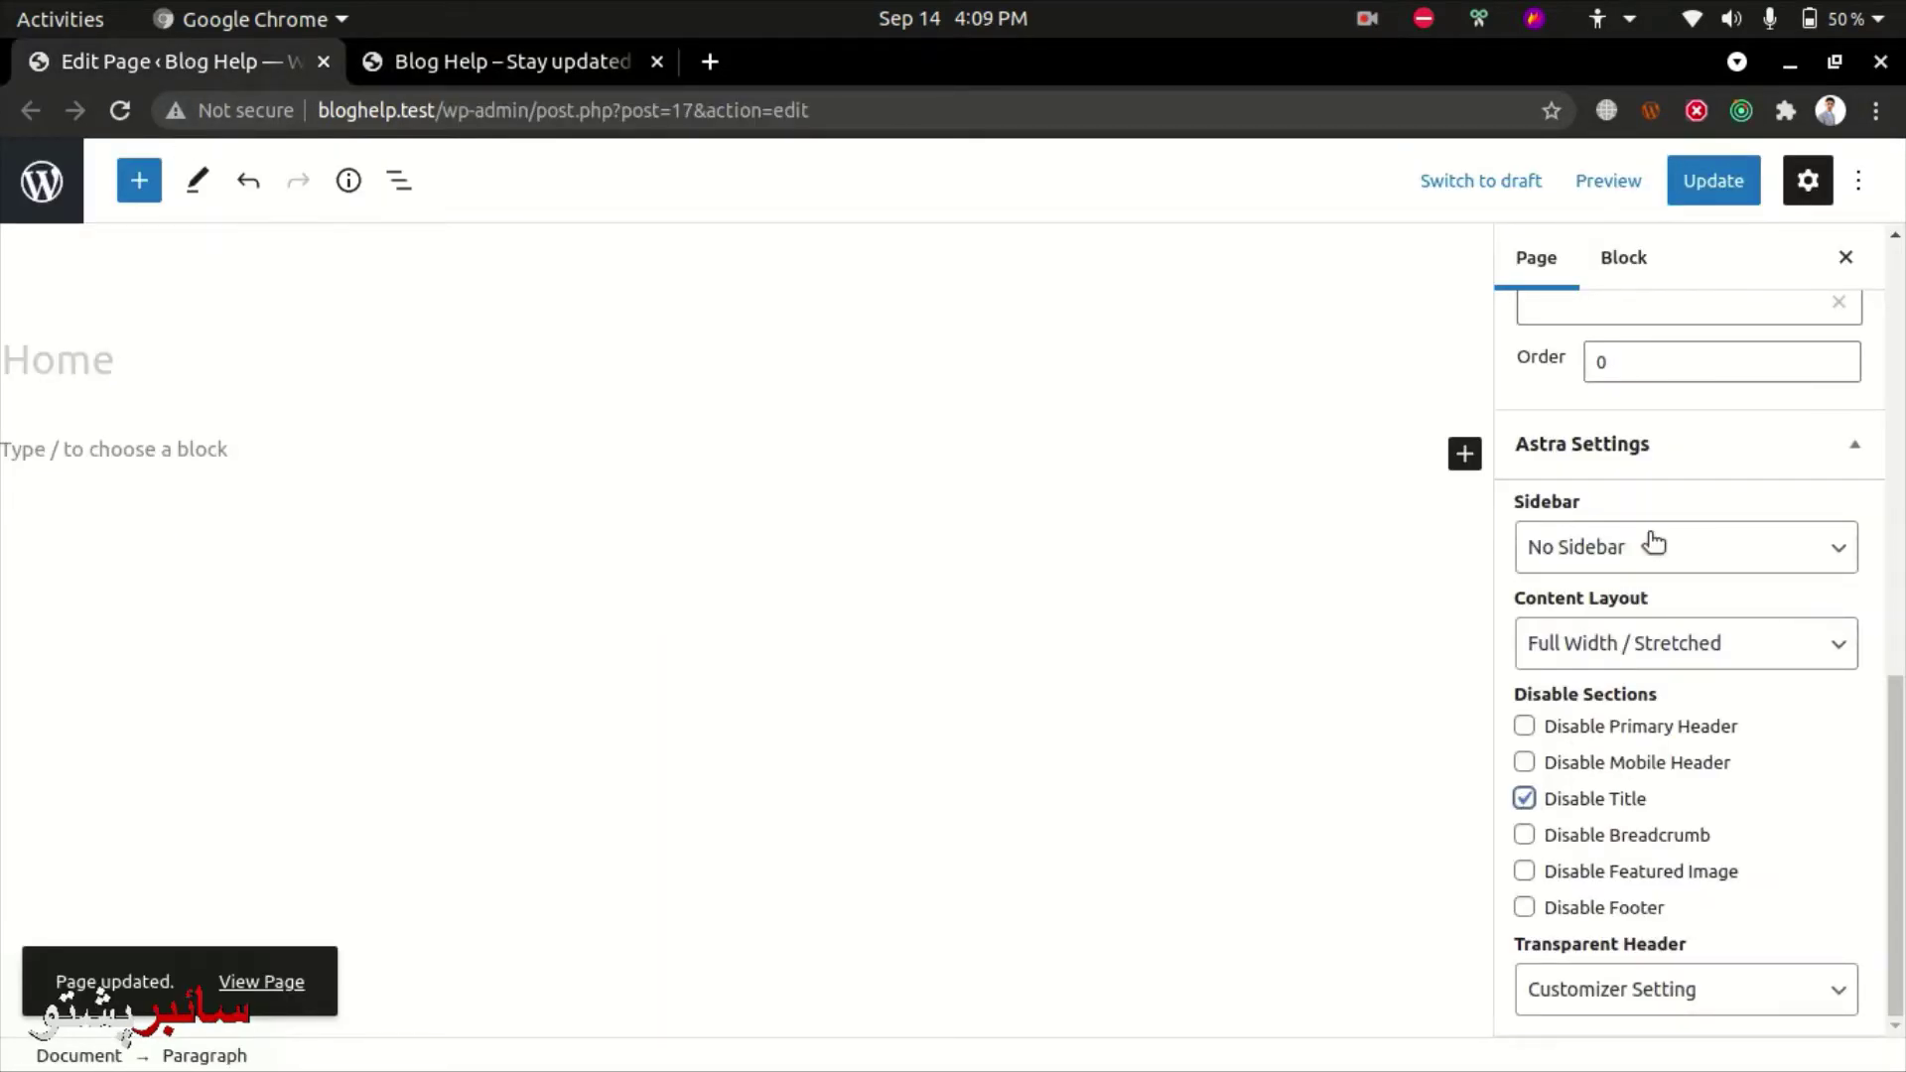
click(1727, 177)
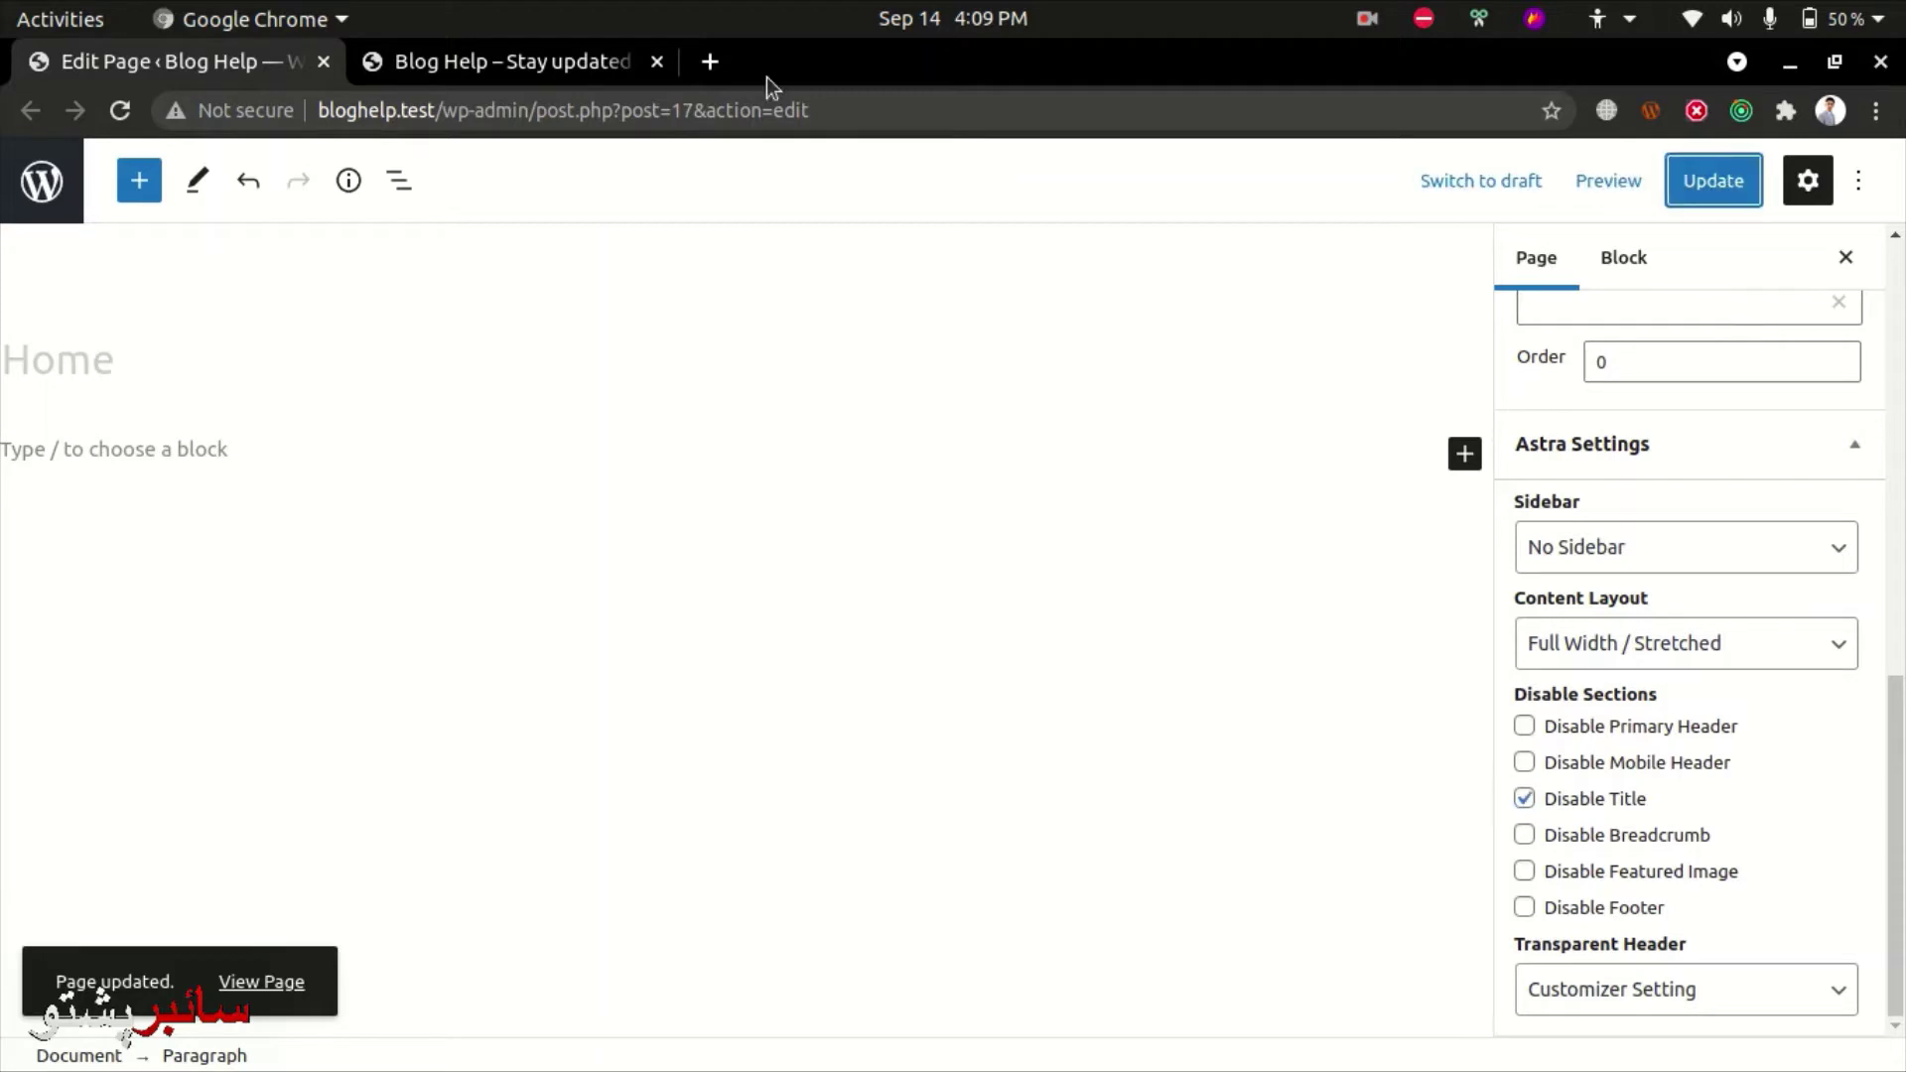
click(539, 62)
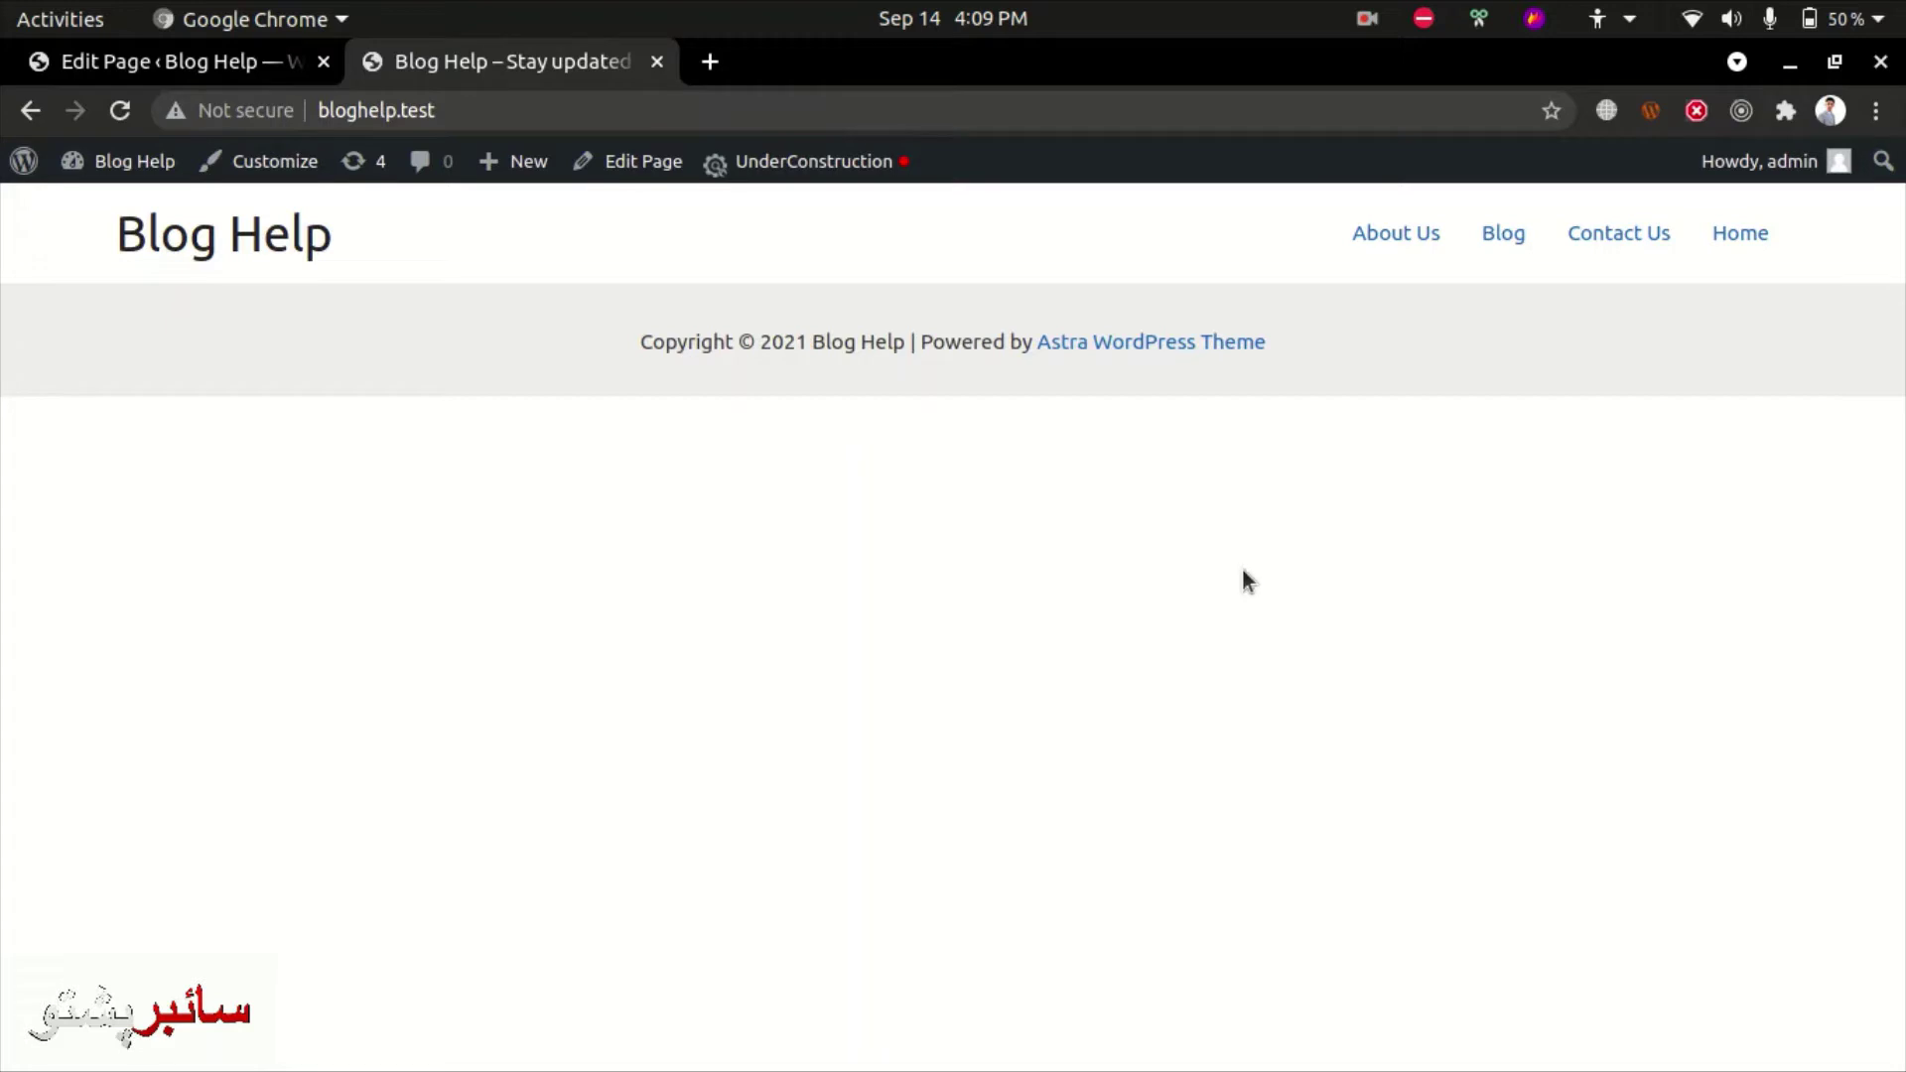
Find the Cover block in the block search and insert it into the Home page's empty content area.
click(188, 75)
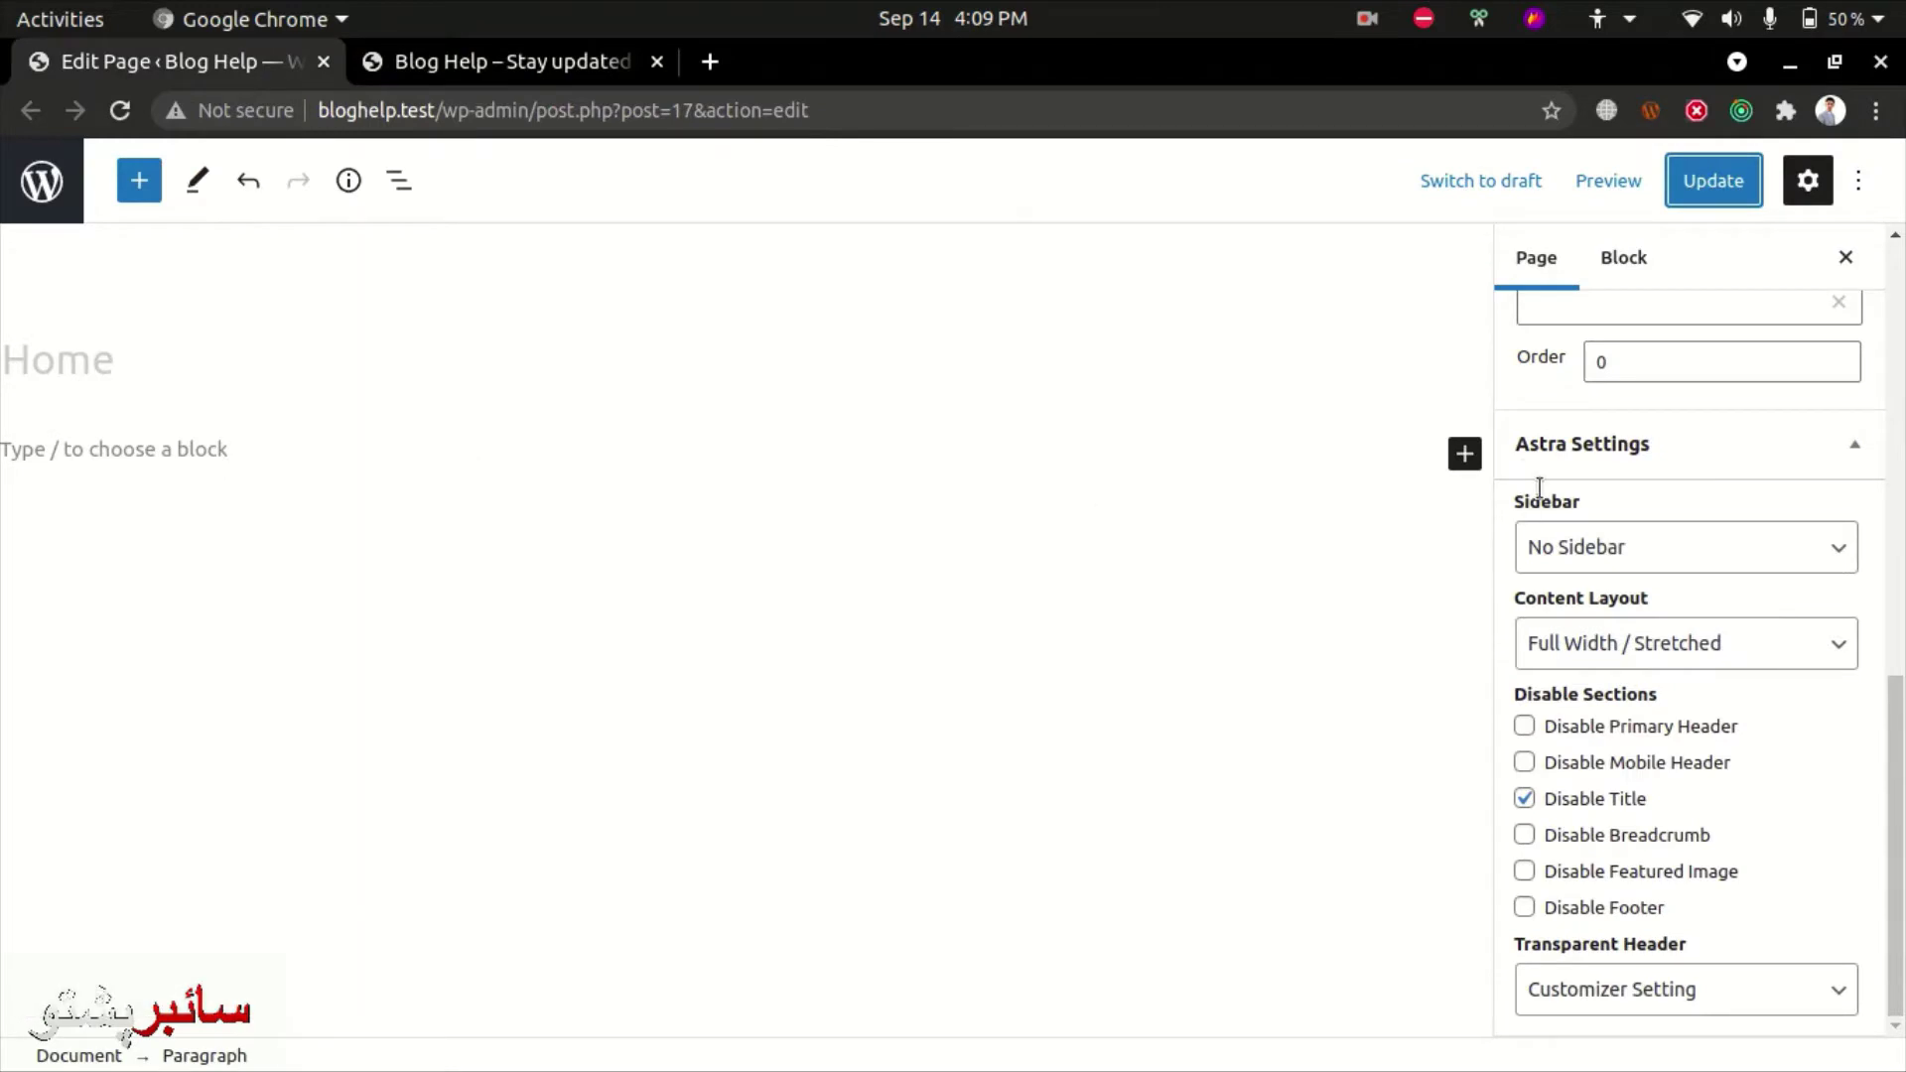
click(63, 458)
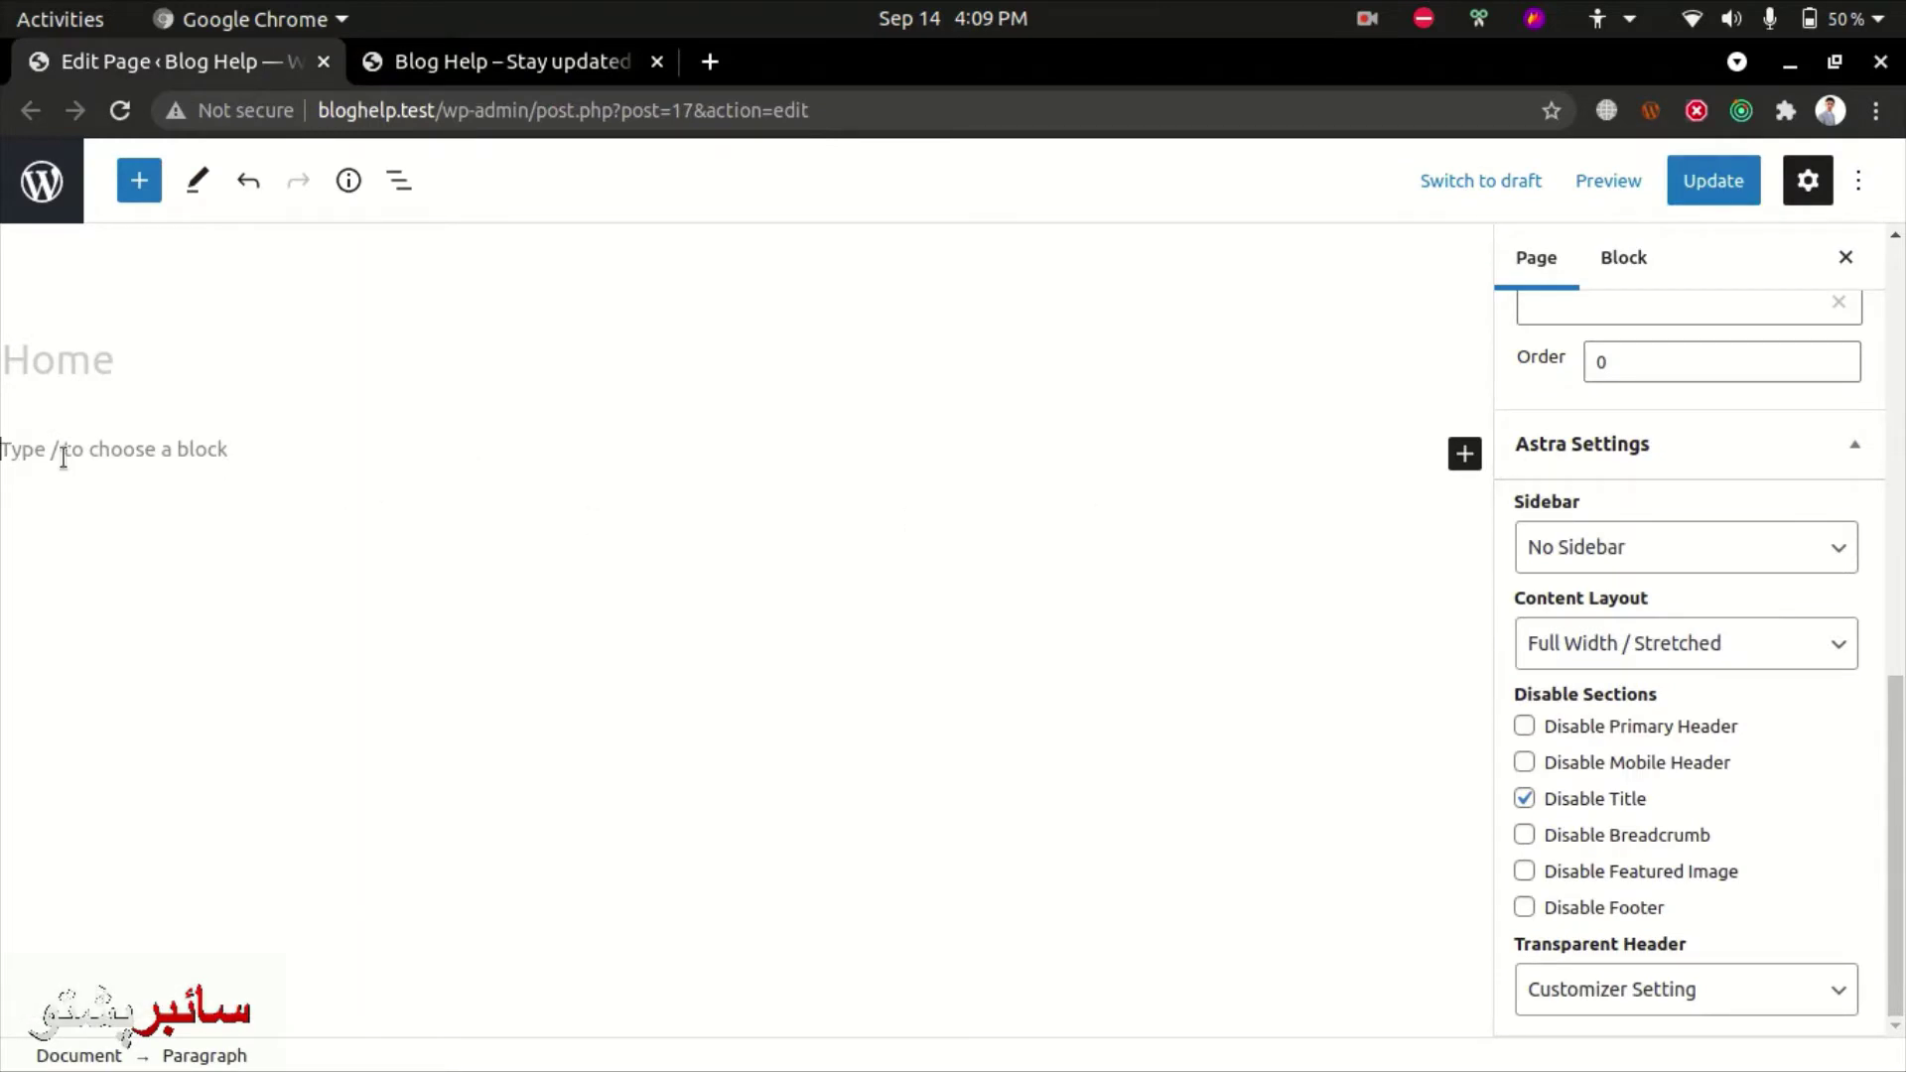
click(1464, 453)
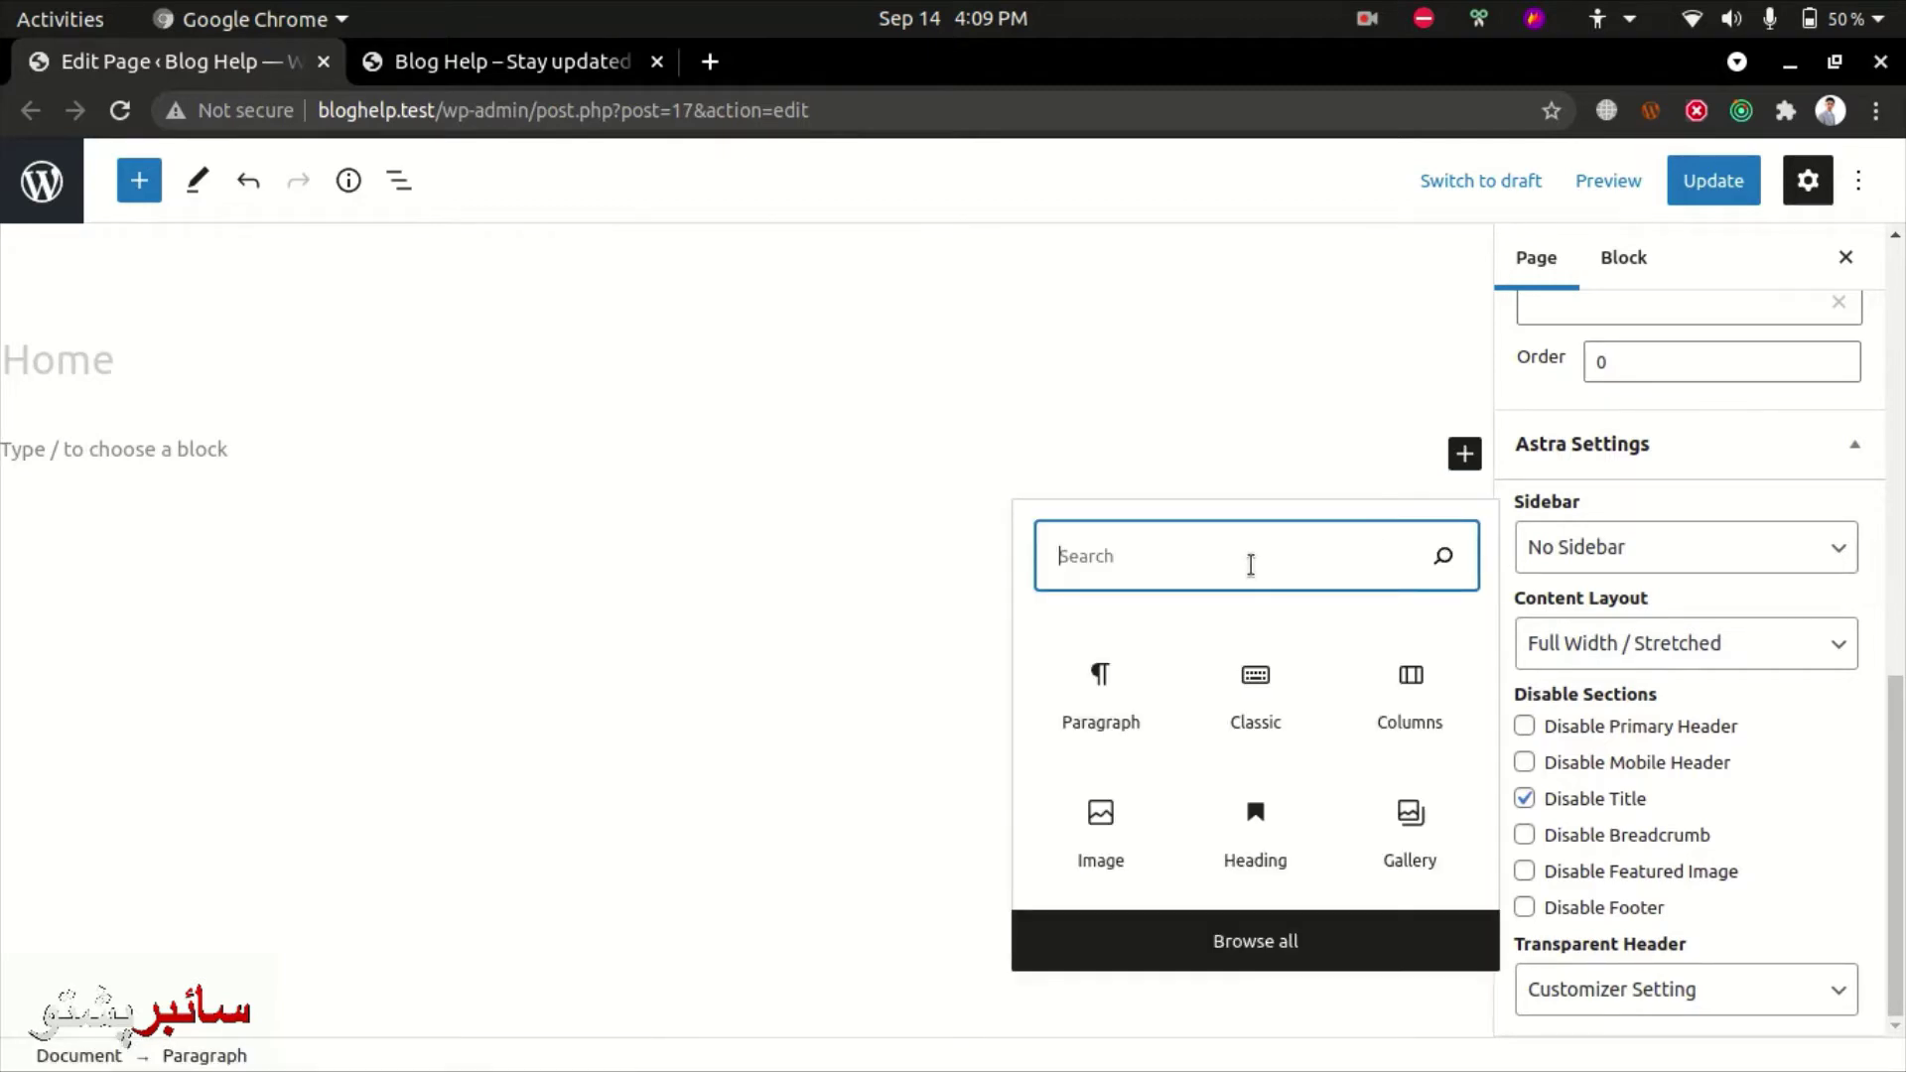
text(colu)
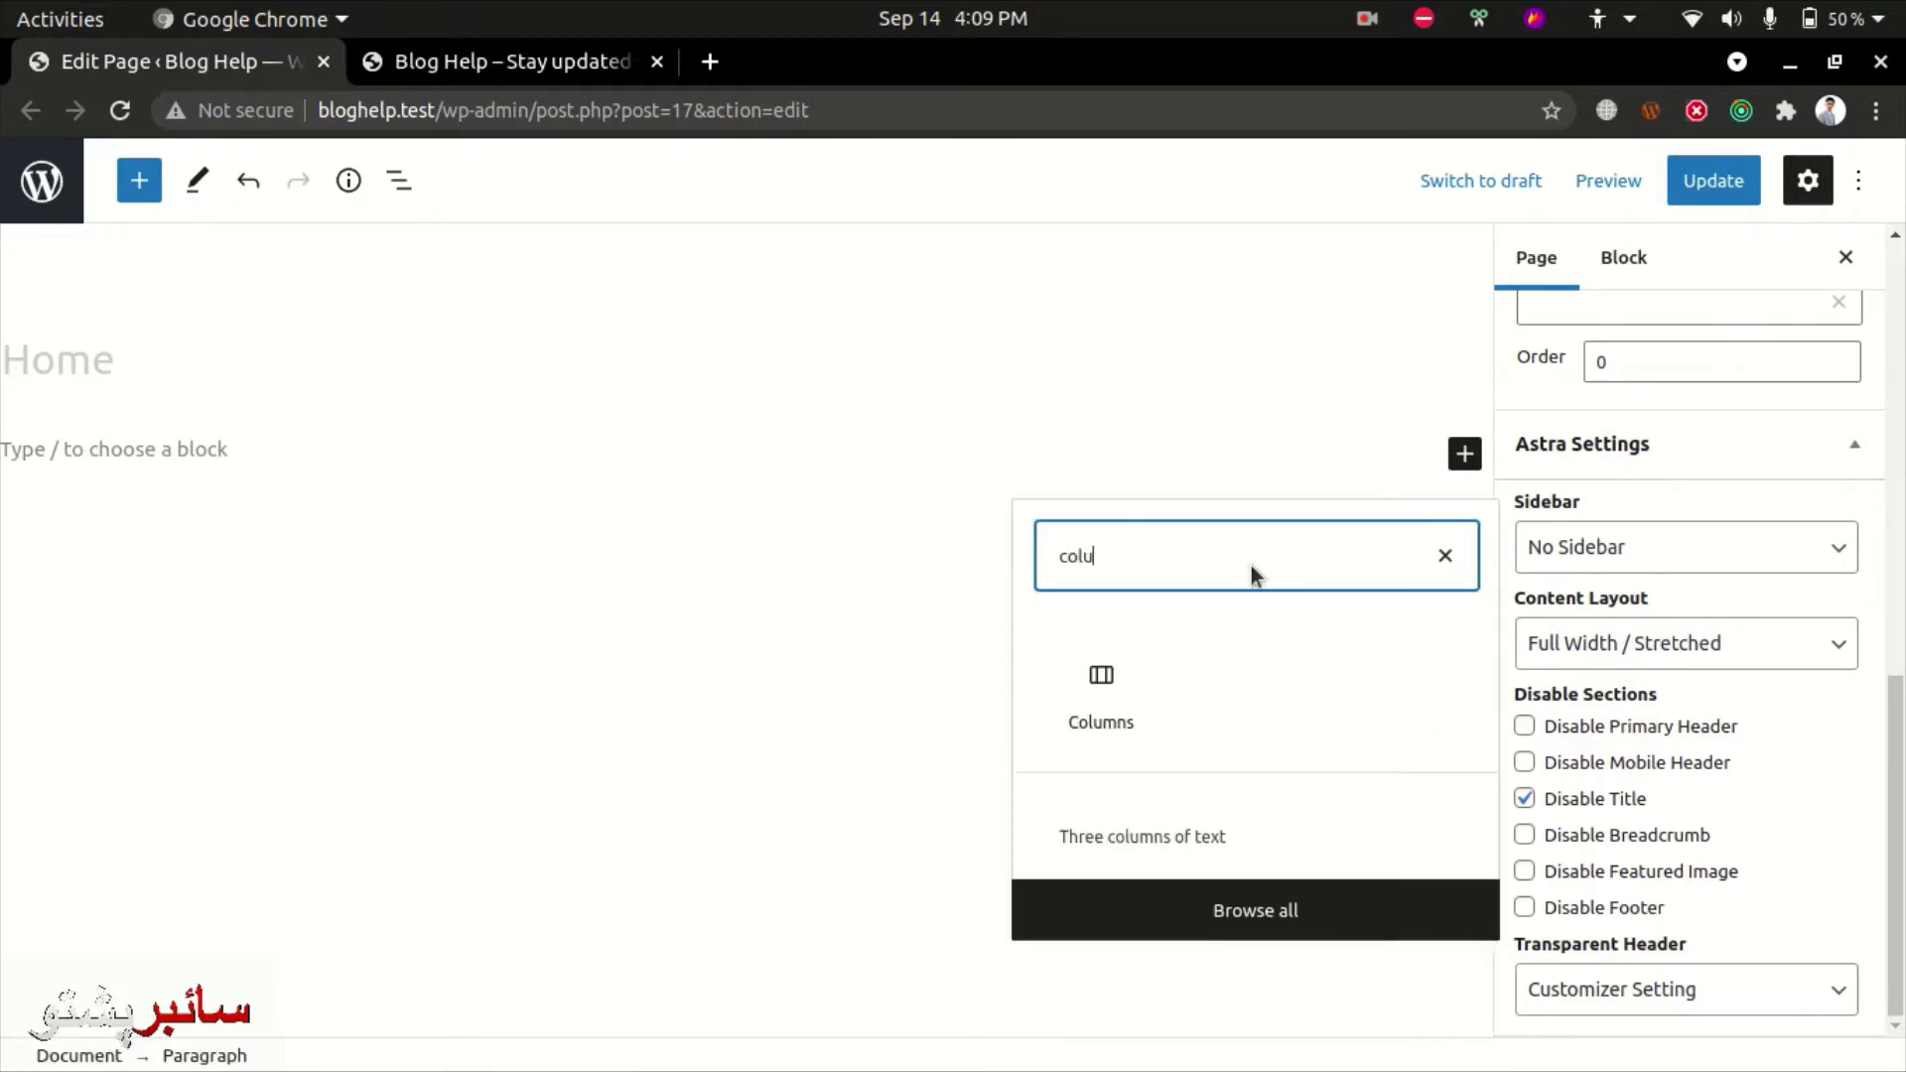
key(BackSpace)
key(BackSpace)
key(BackSpace)
key(BackSpace)
text(cove)
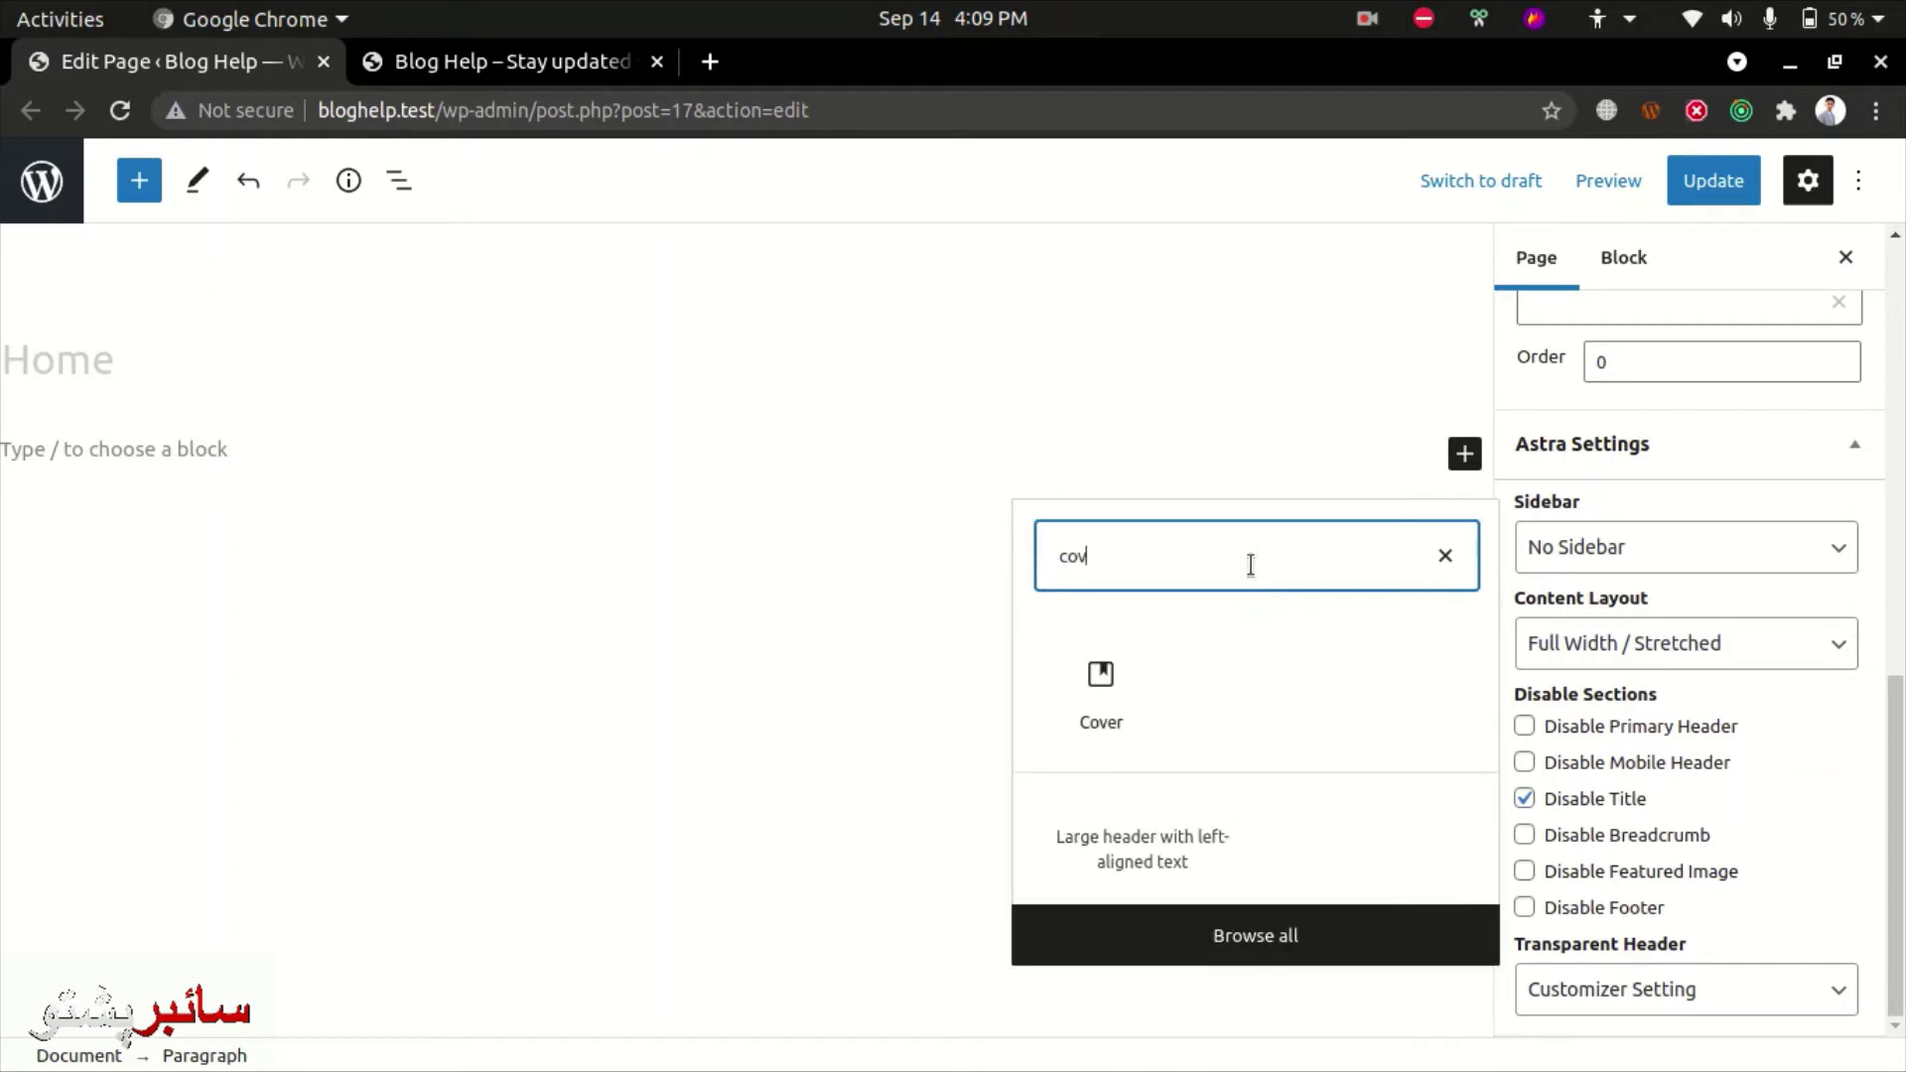
click(1047, 685)
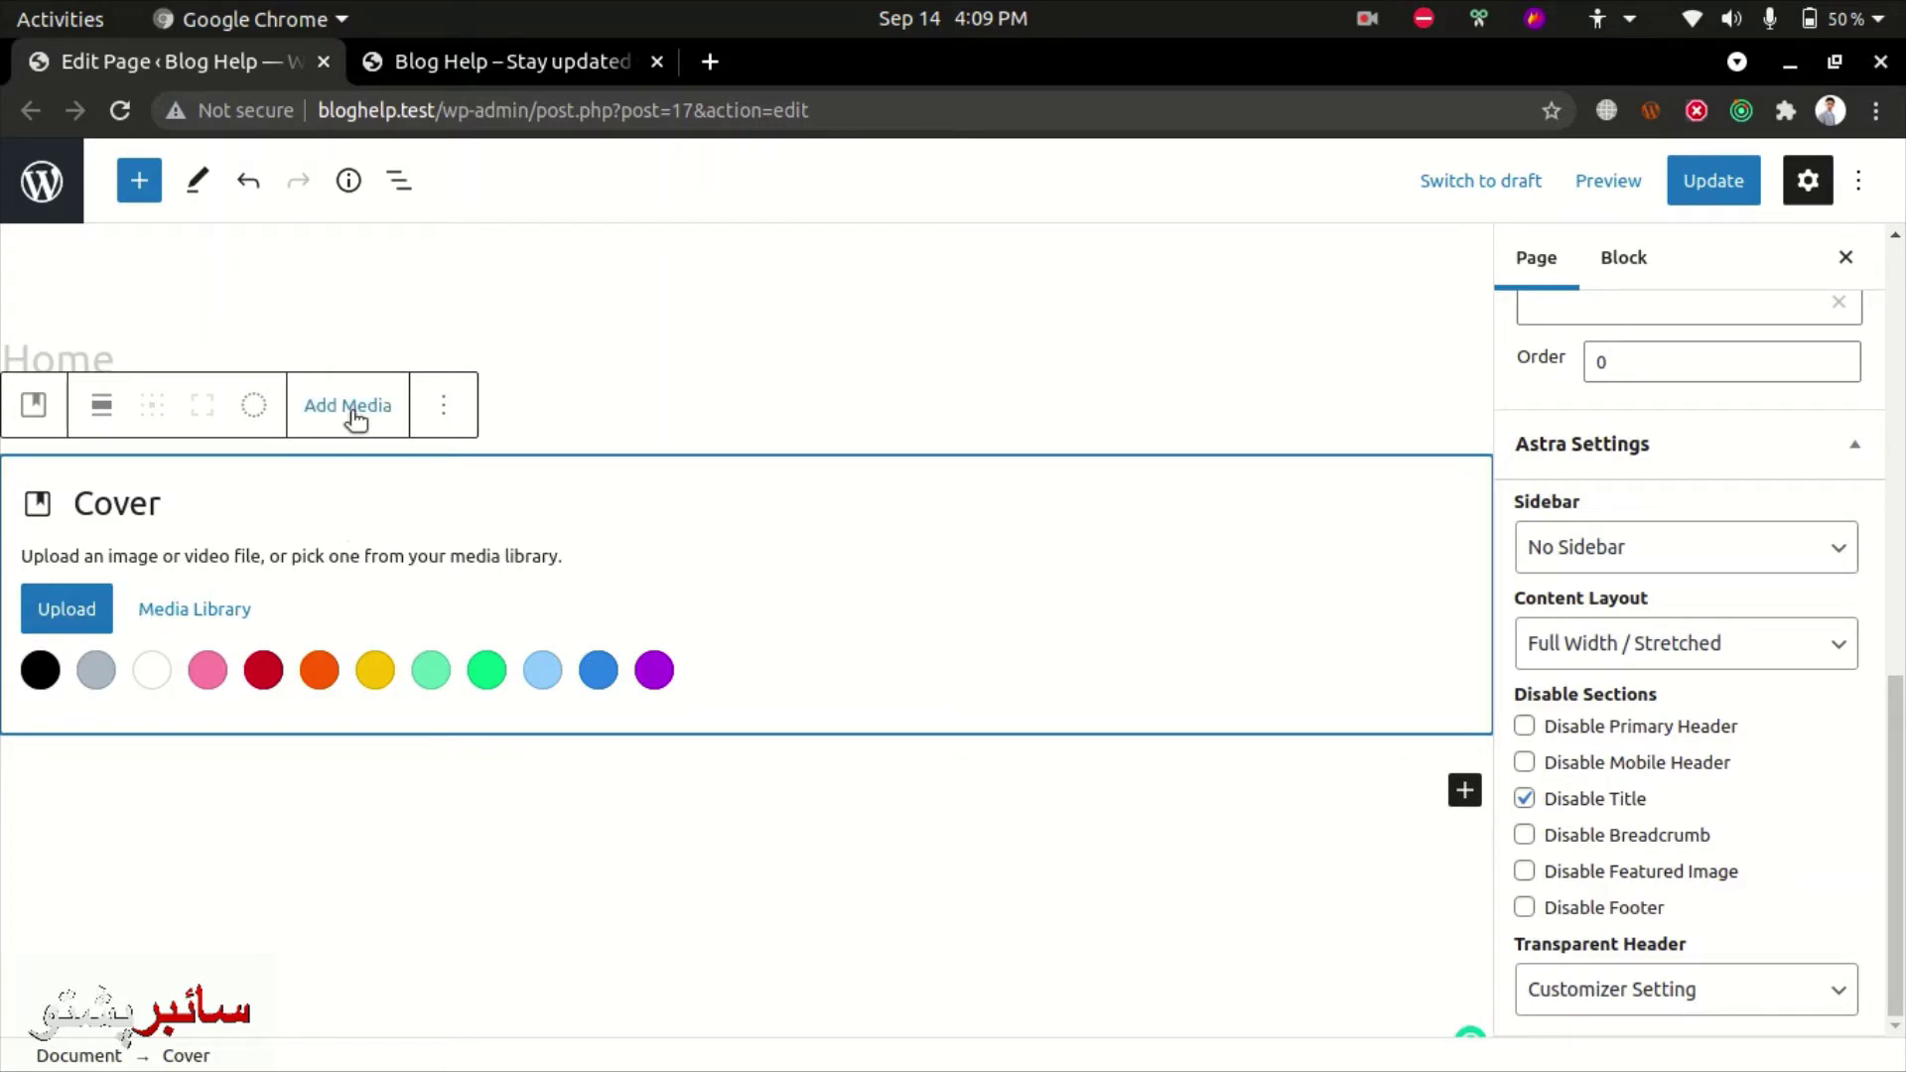
Open the Media Library to choose a background image for the Cover block.
click(66, 609)
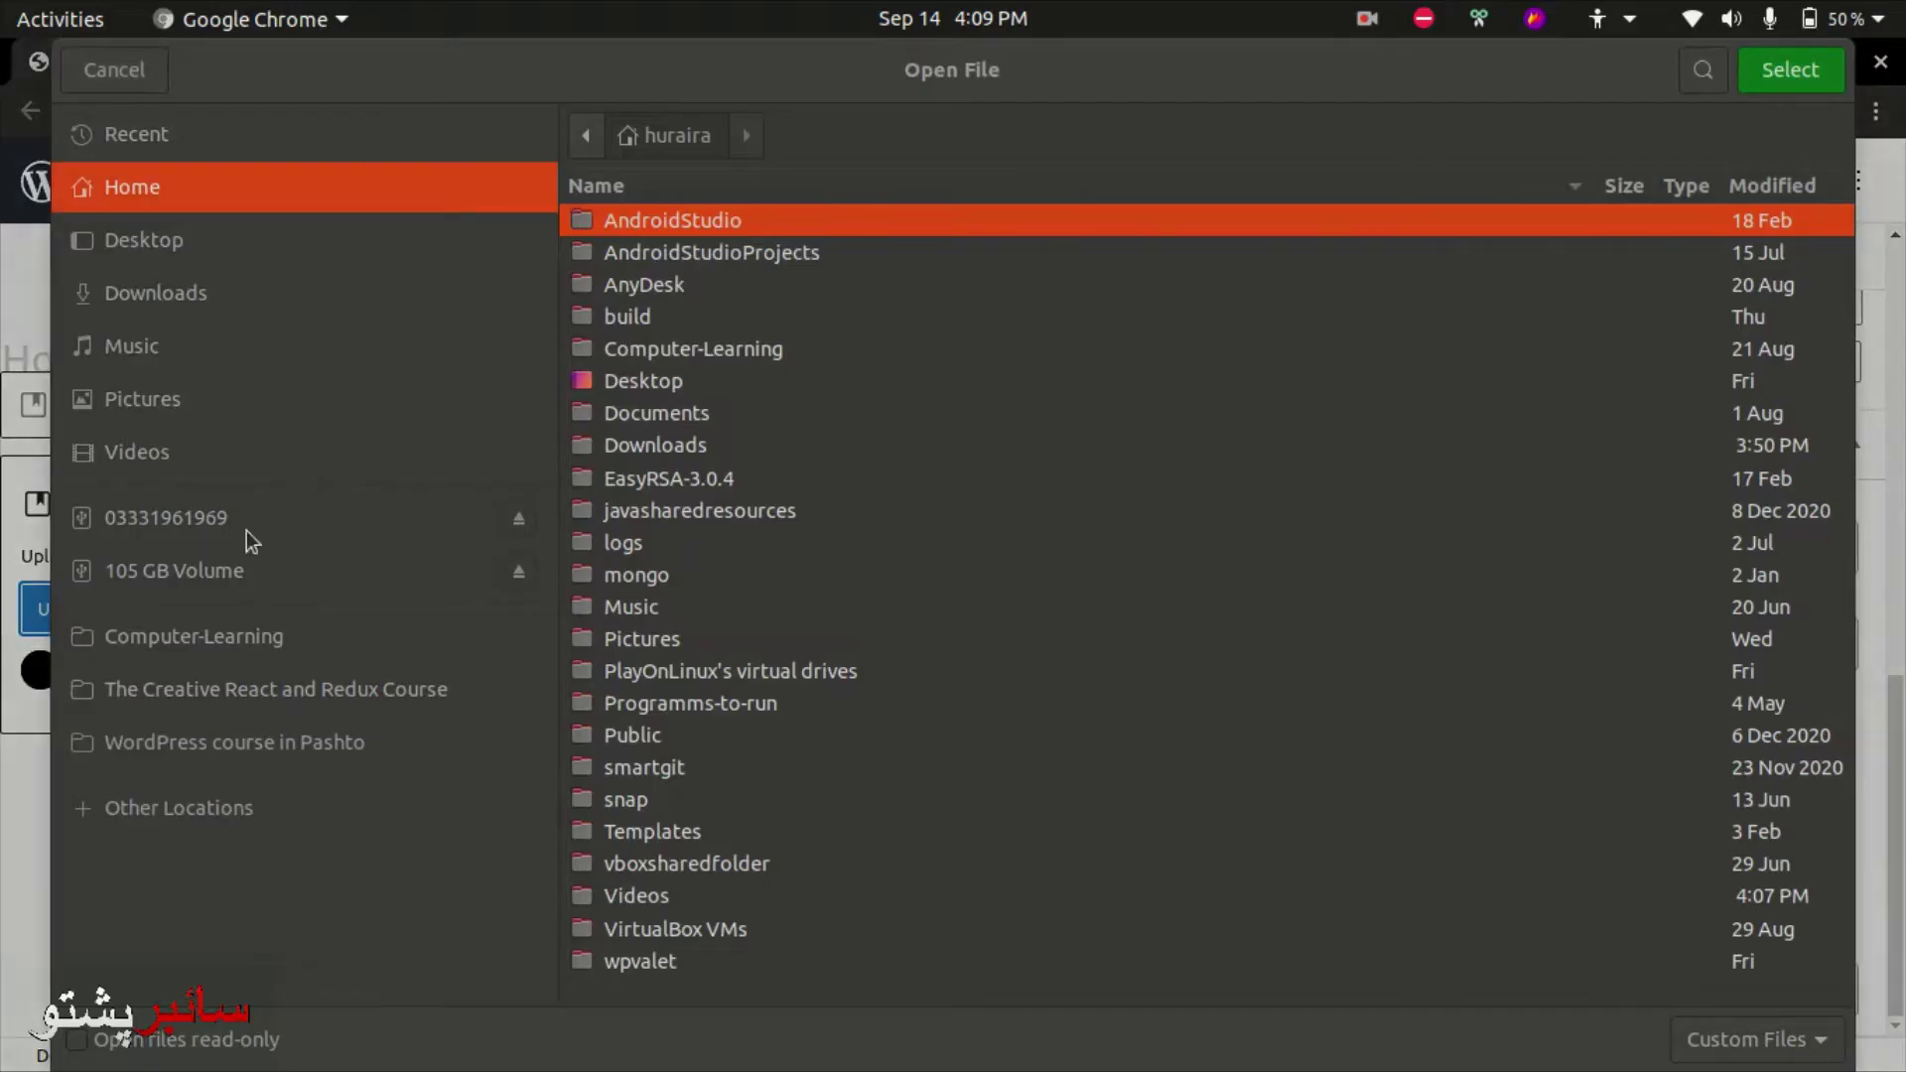
click(81, 67)
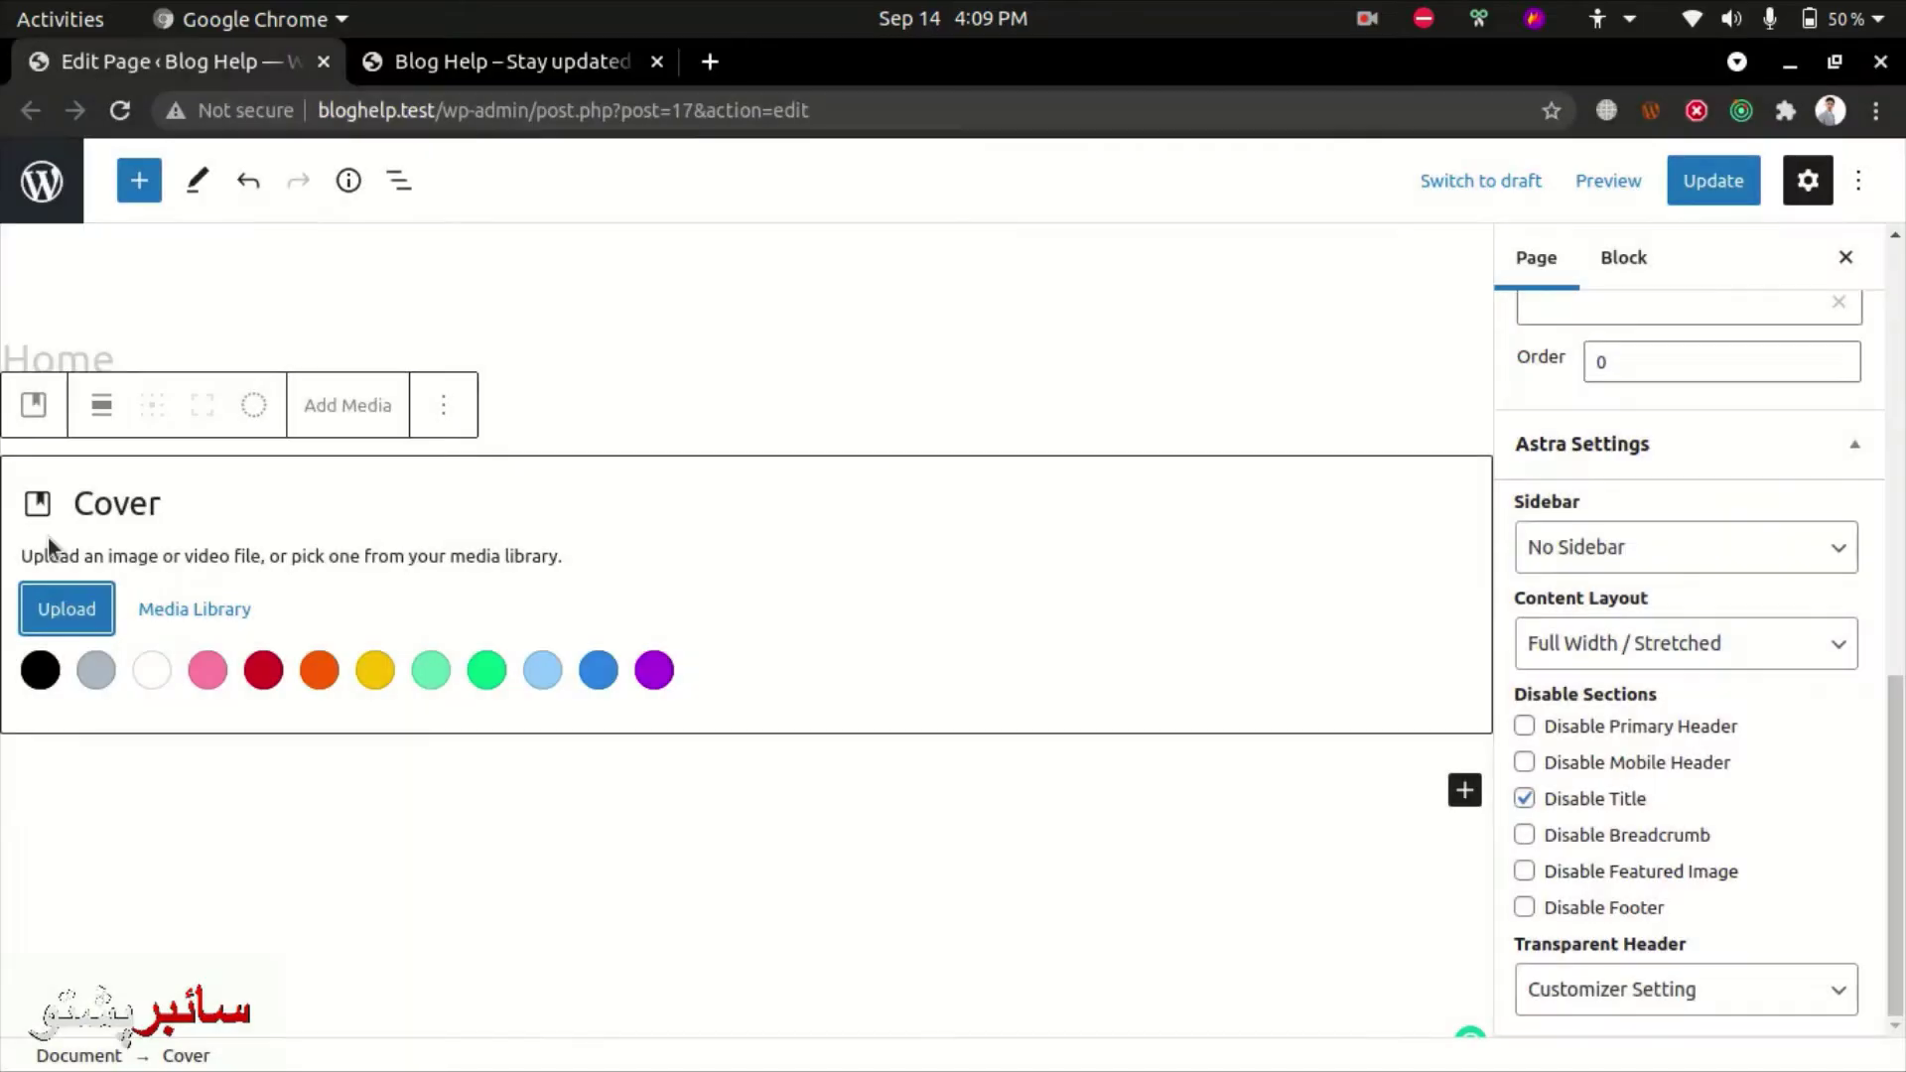
click(194, 611)
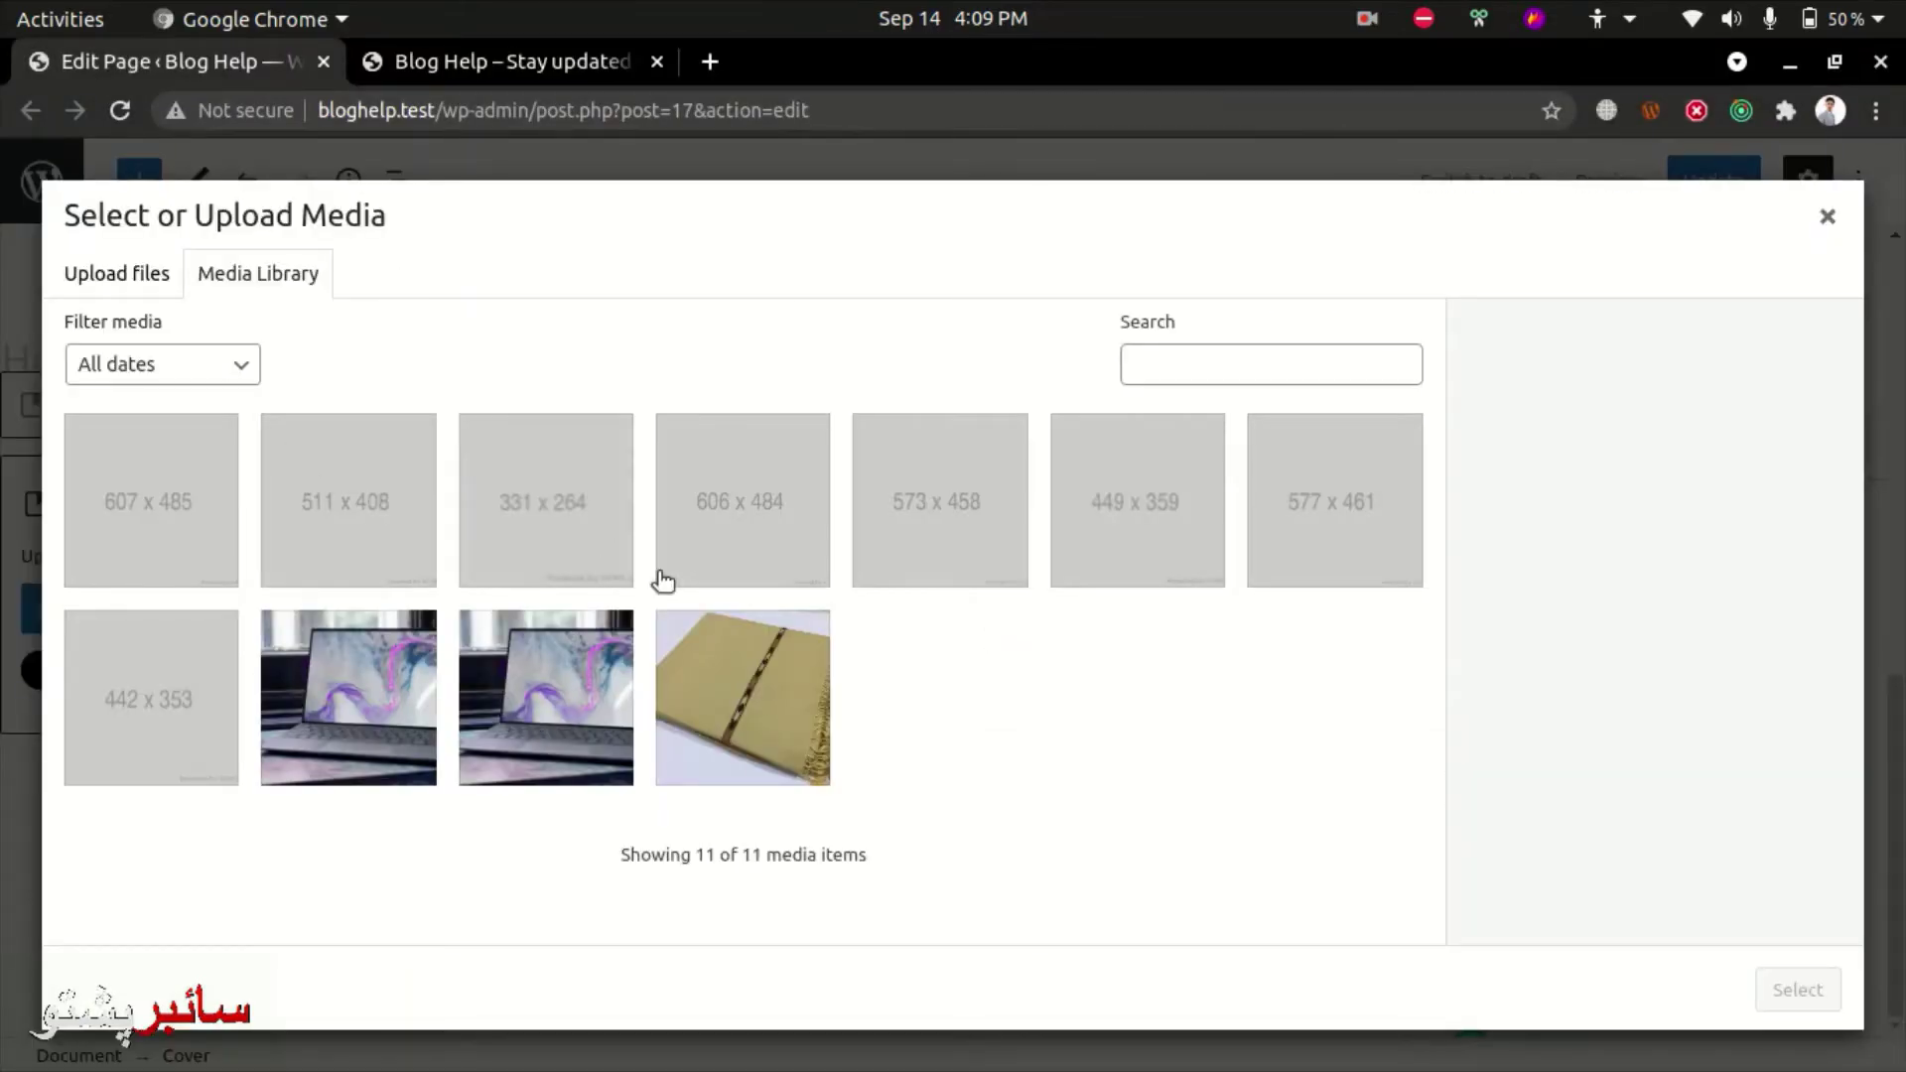
Look through the grey placeholder images in the media library and check their attachment details.
click(715, 489)
click(1082, 491)
click(1265, 486)
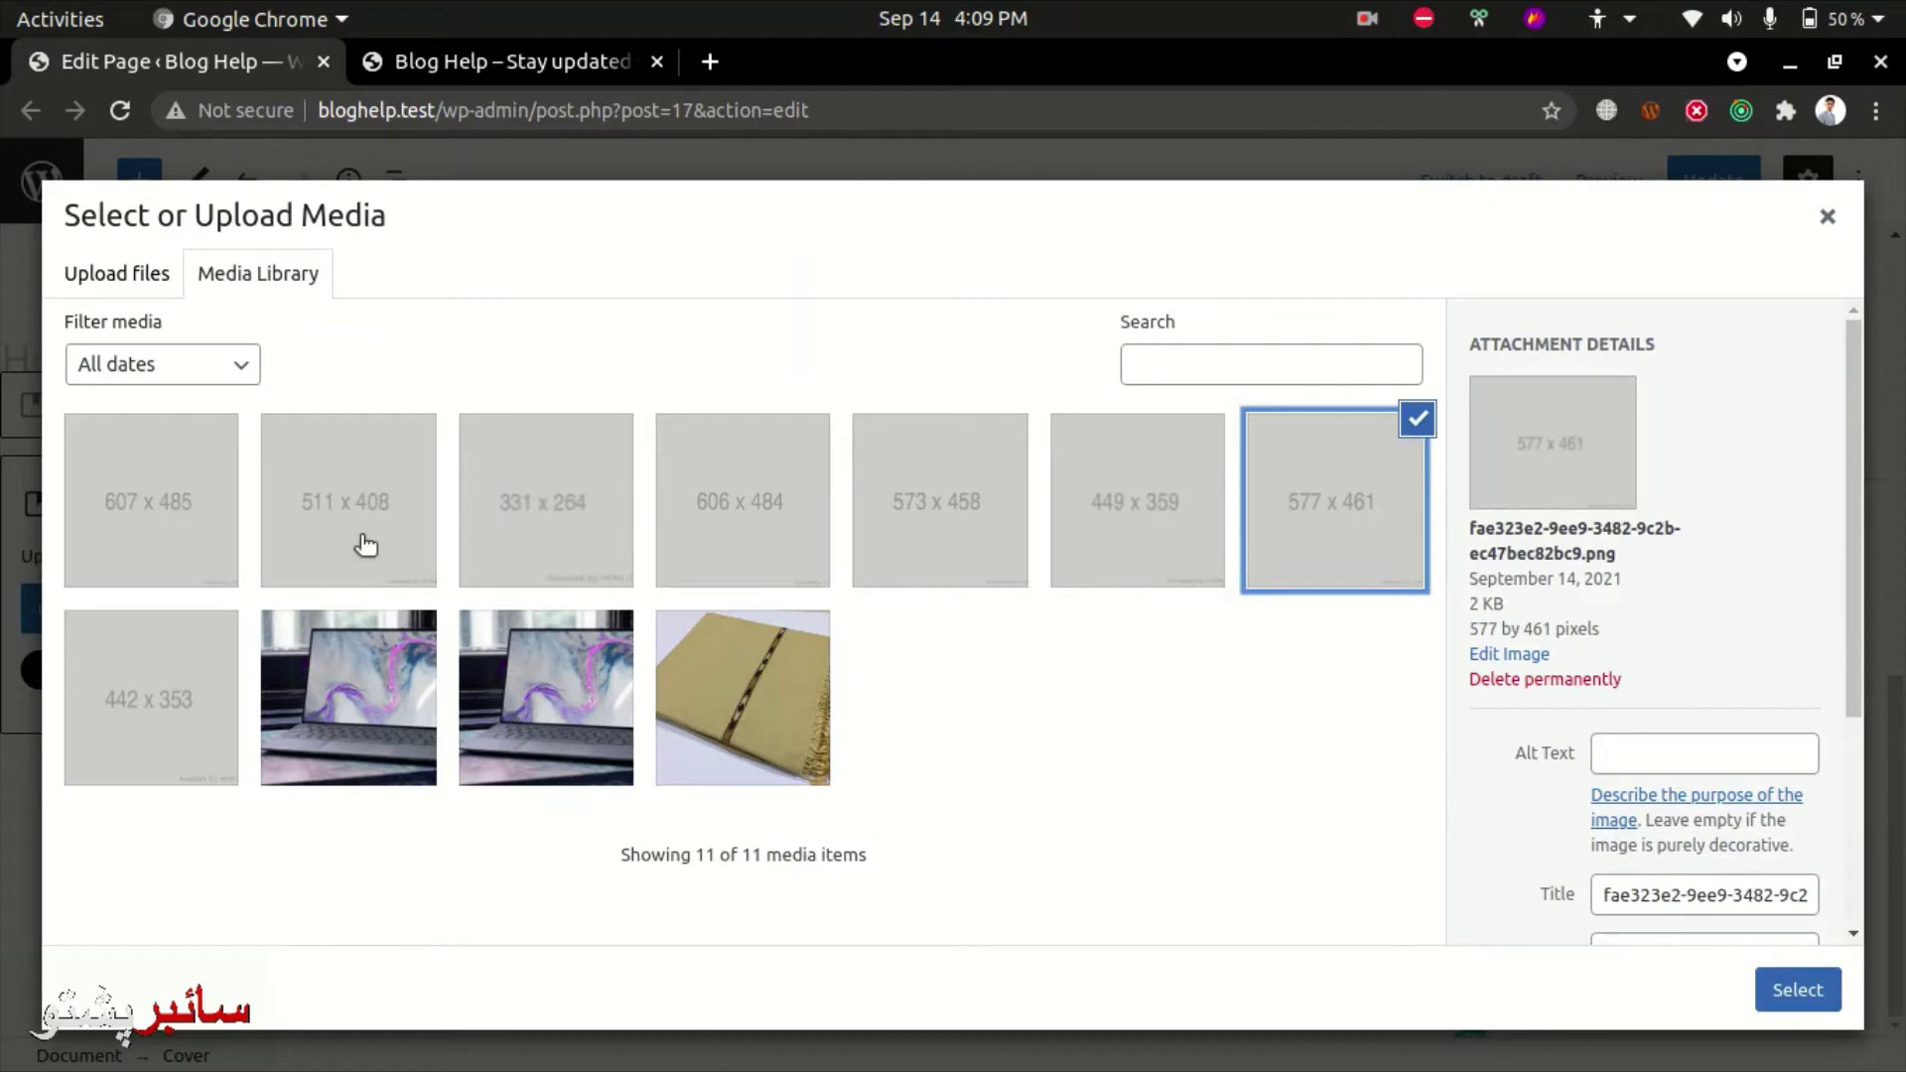
click(153, 646)
click(213, 552)
click(358, 526)
click(739, 506)
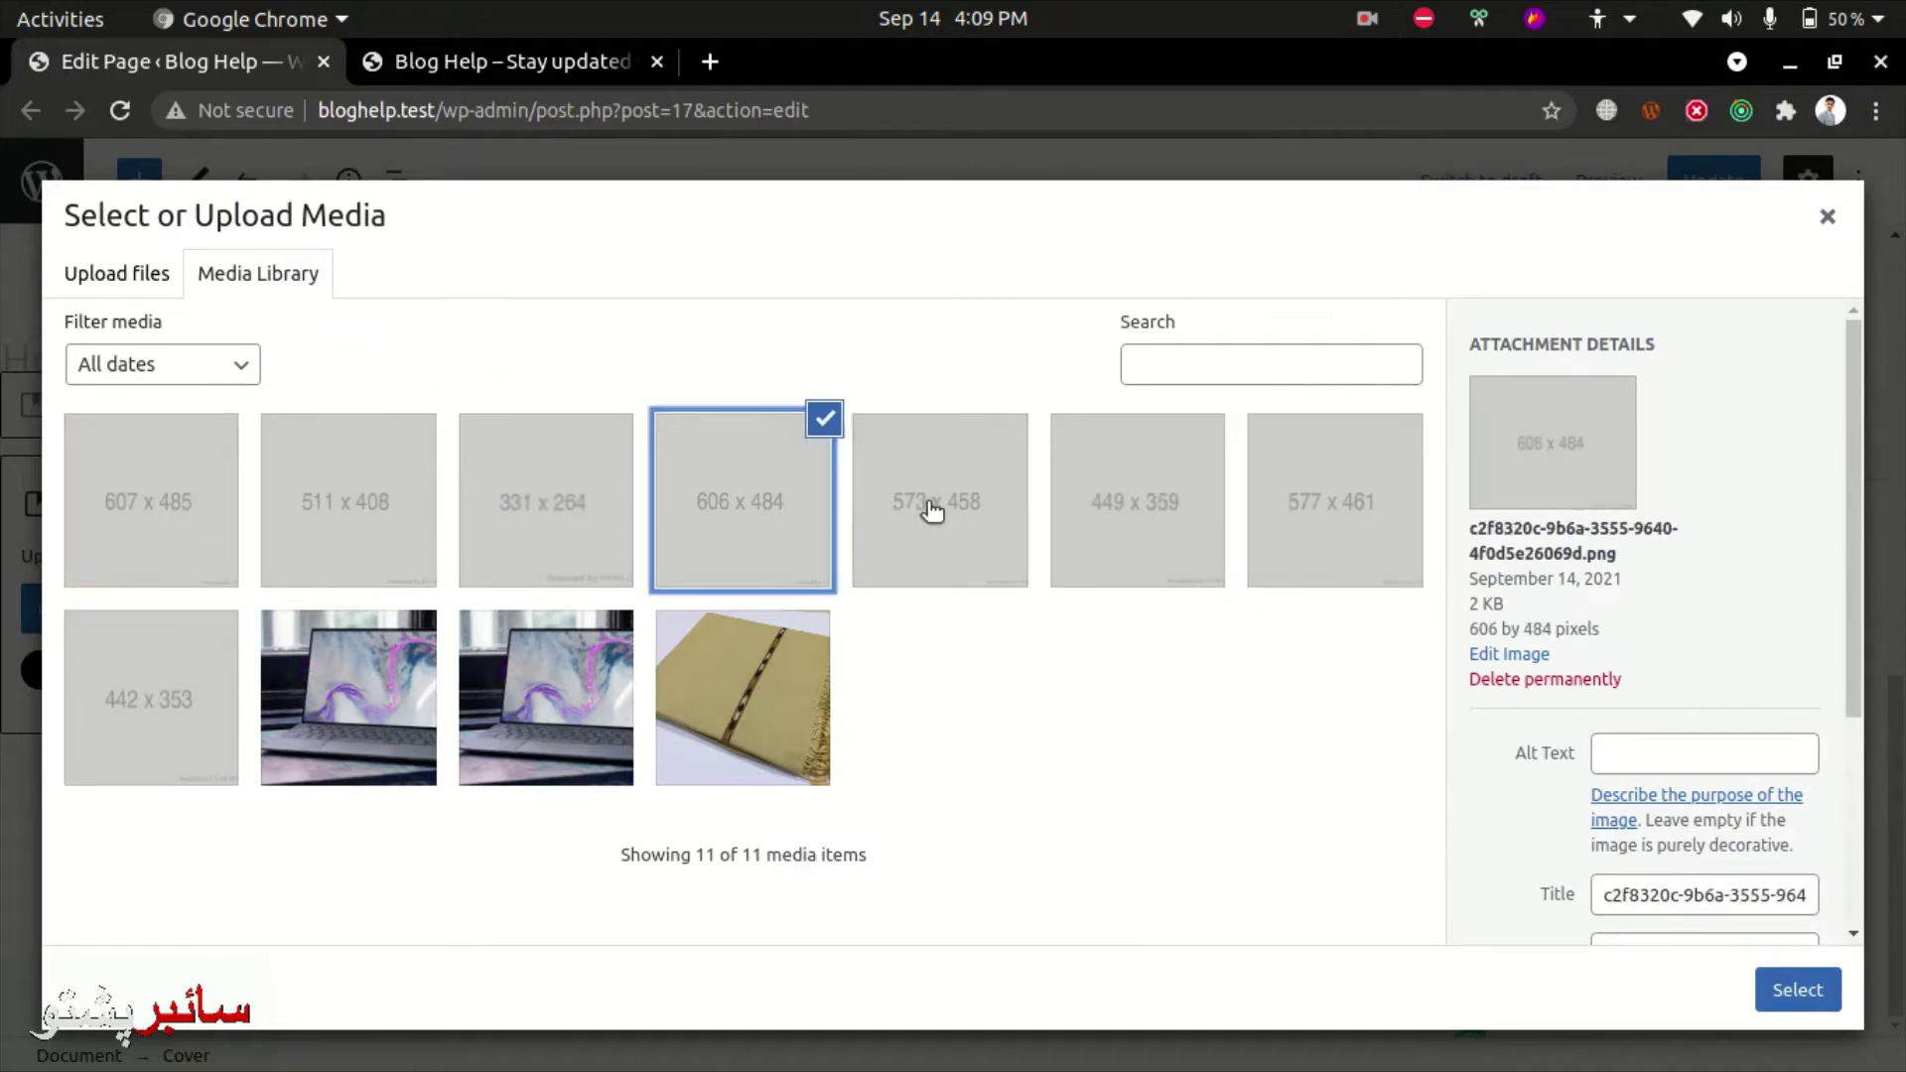
click(933, 508)
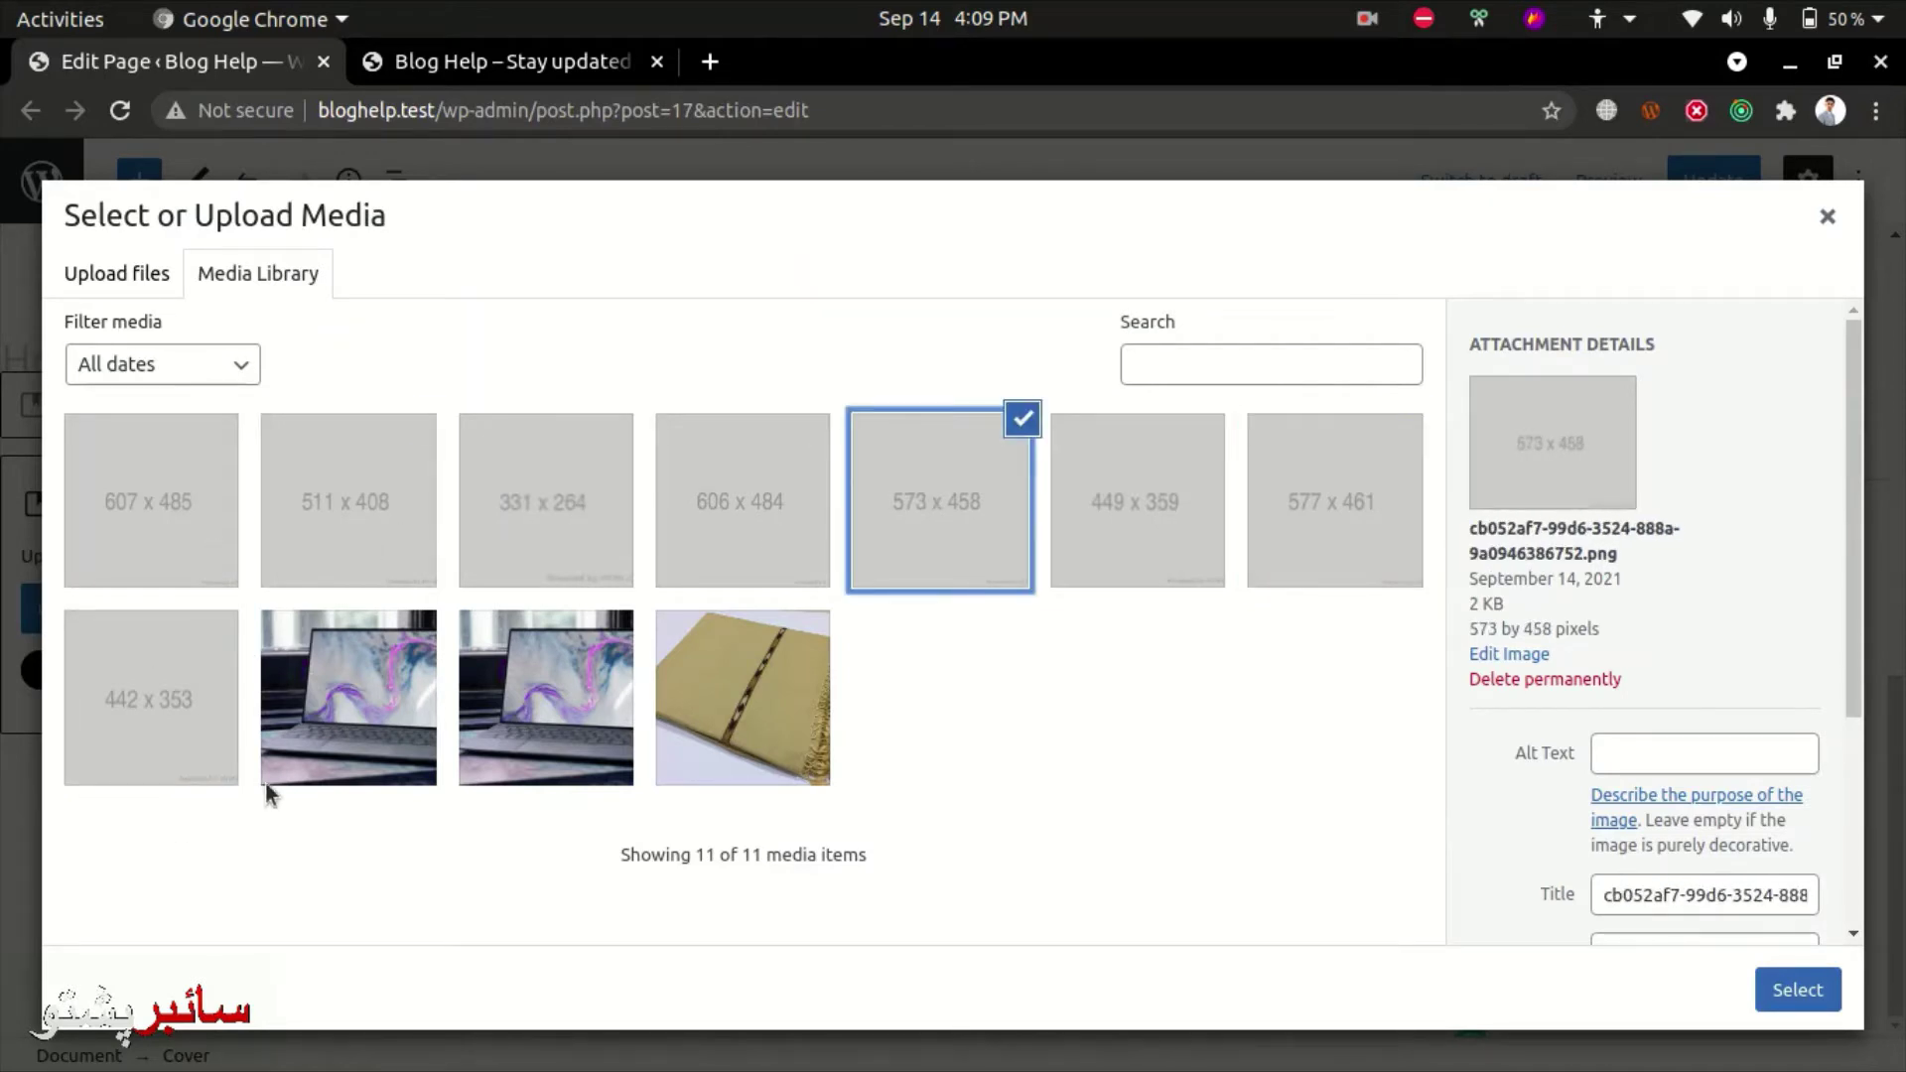
Set the laptop photo xps-yNvVnPcurD8-unsplash.jpg as the Cover block's background image.
click(514, 712)
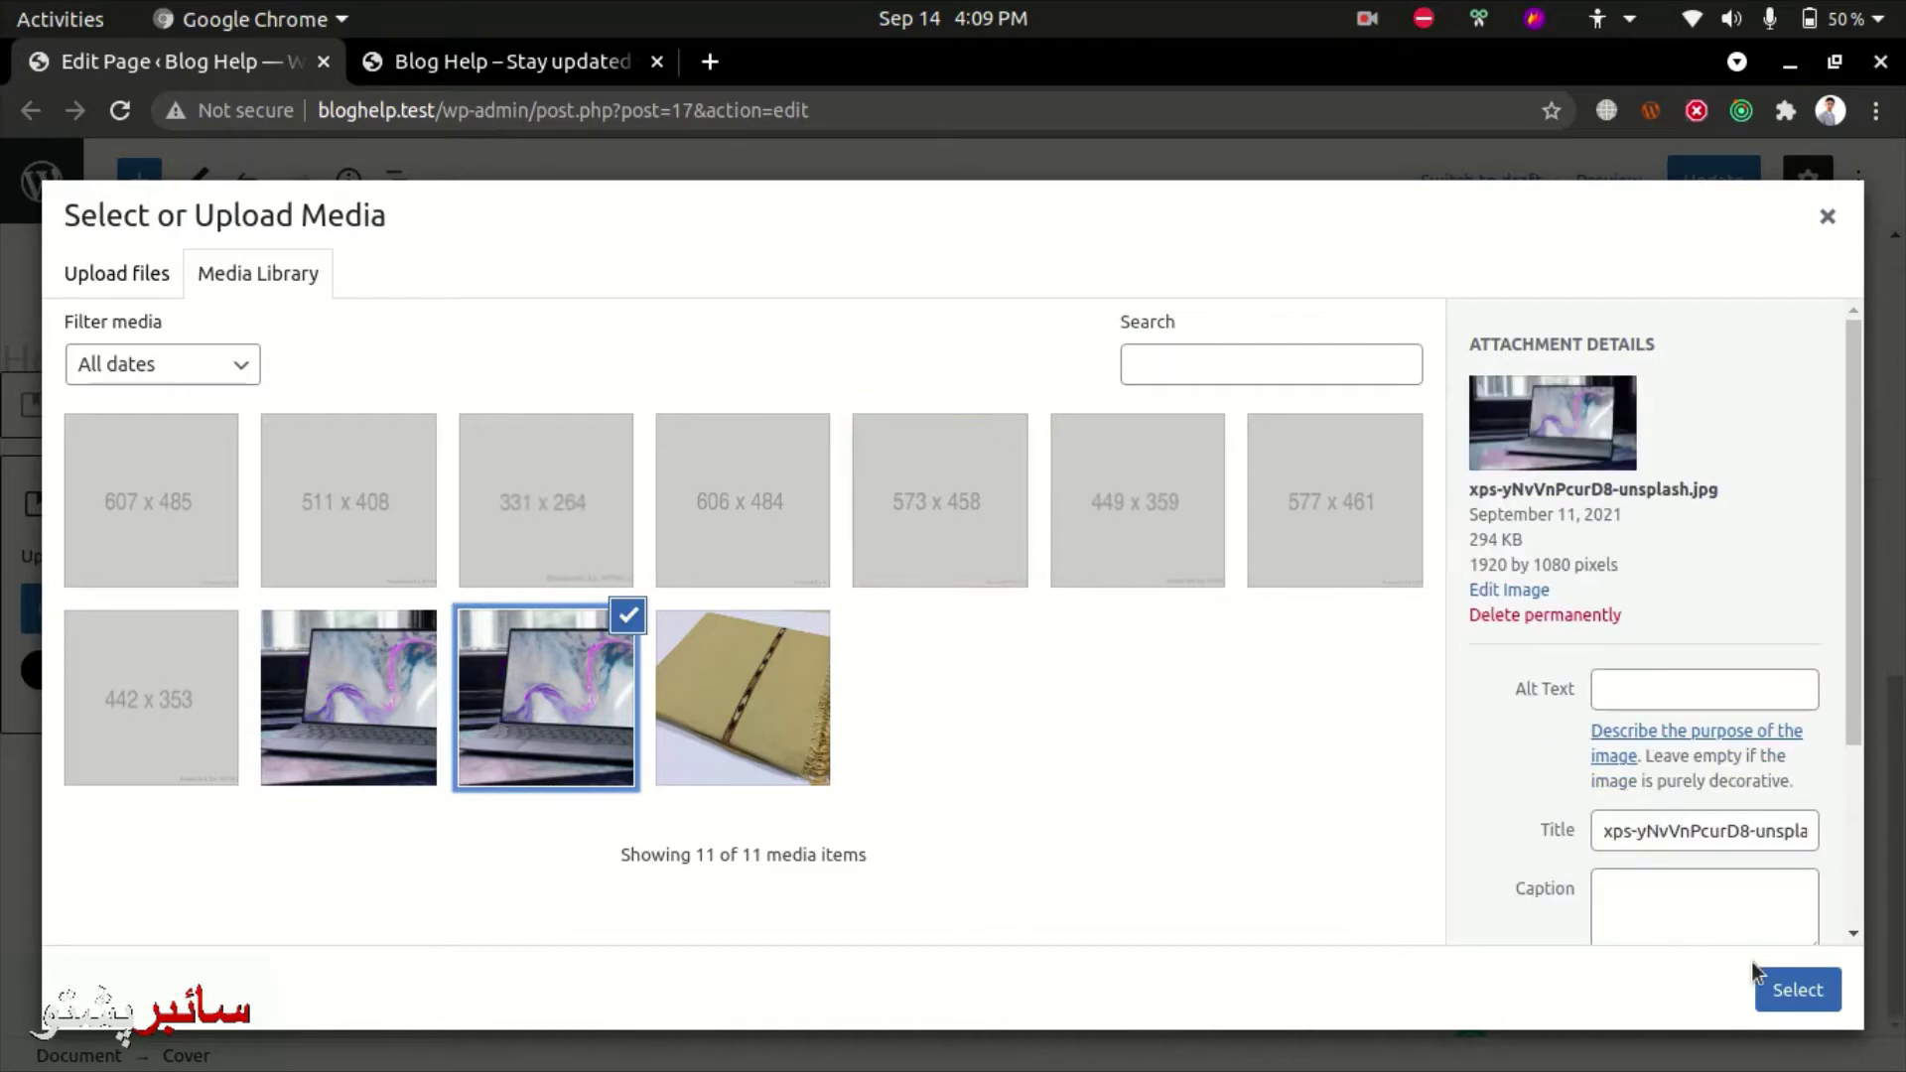
click(365, 700)
click(496, 704)
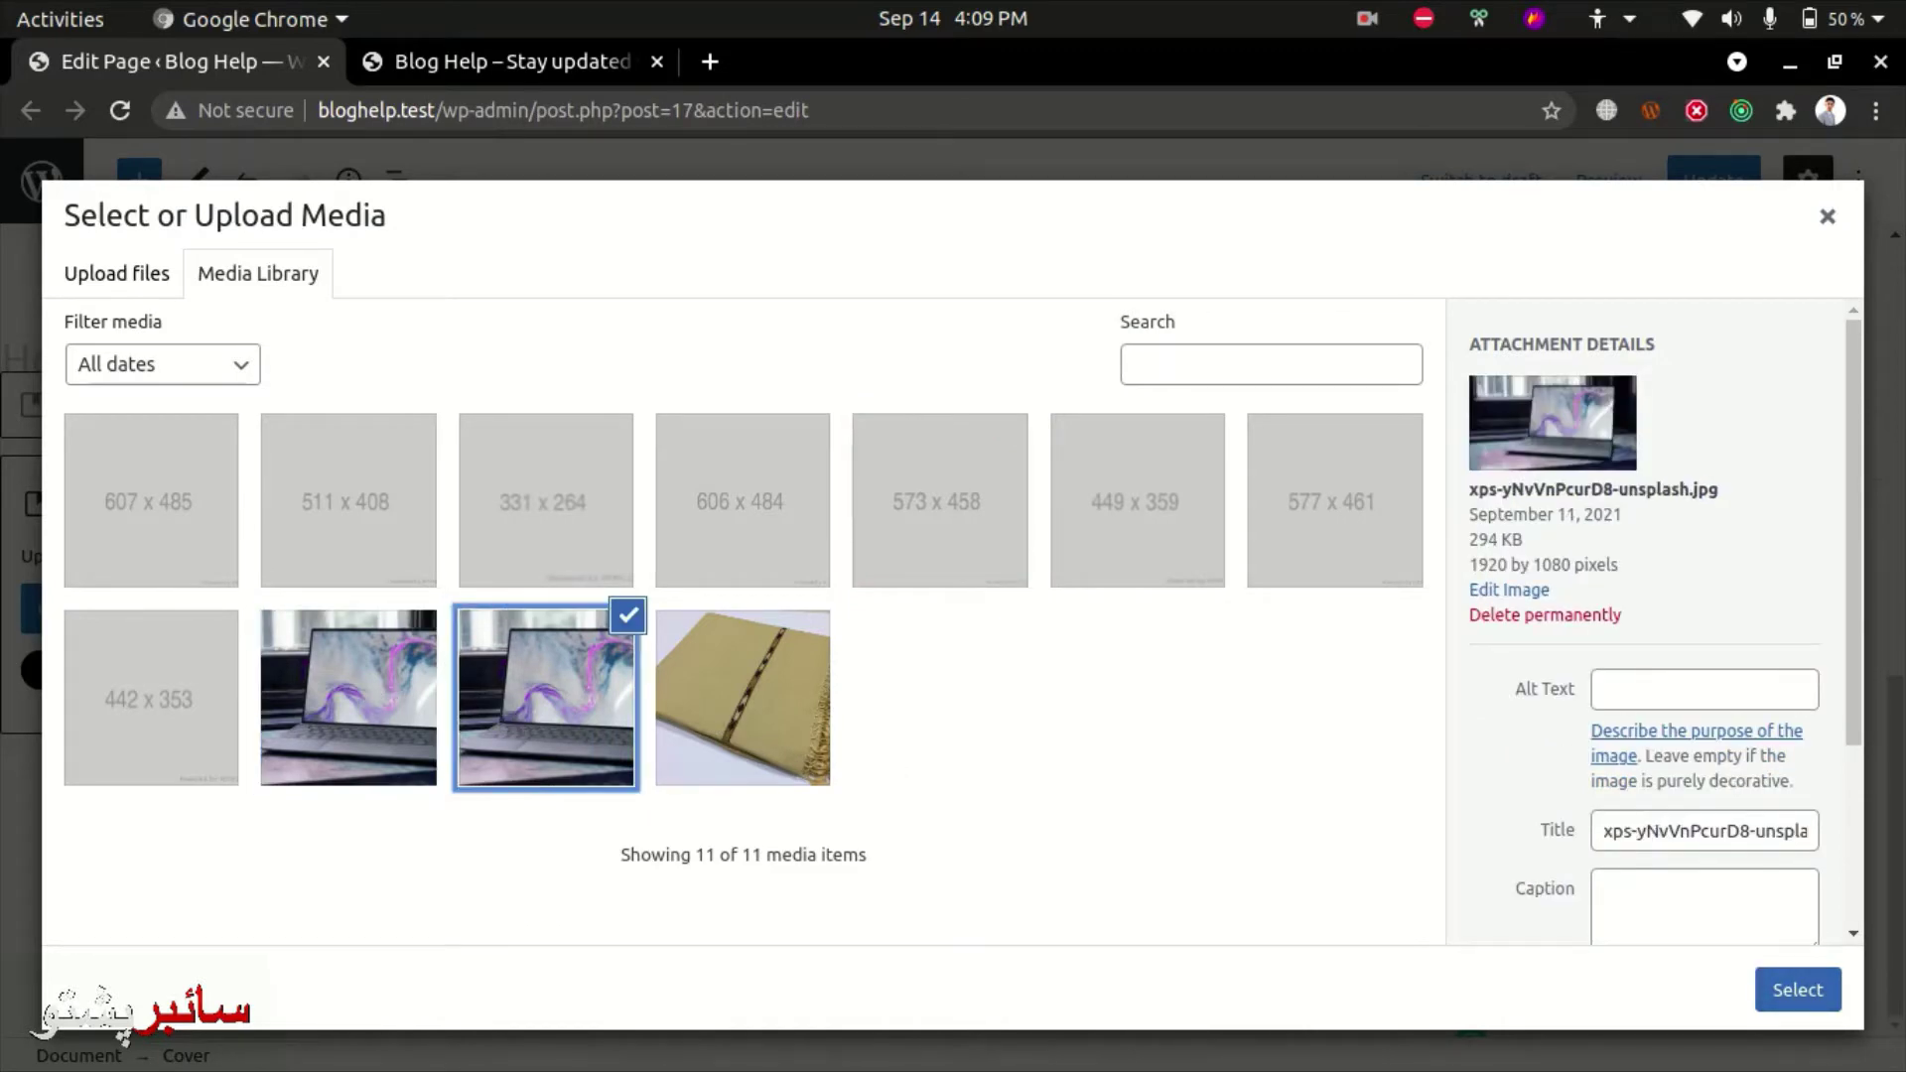
click(1816, 990)
scroll(824, 673, up, 2)
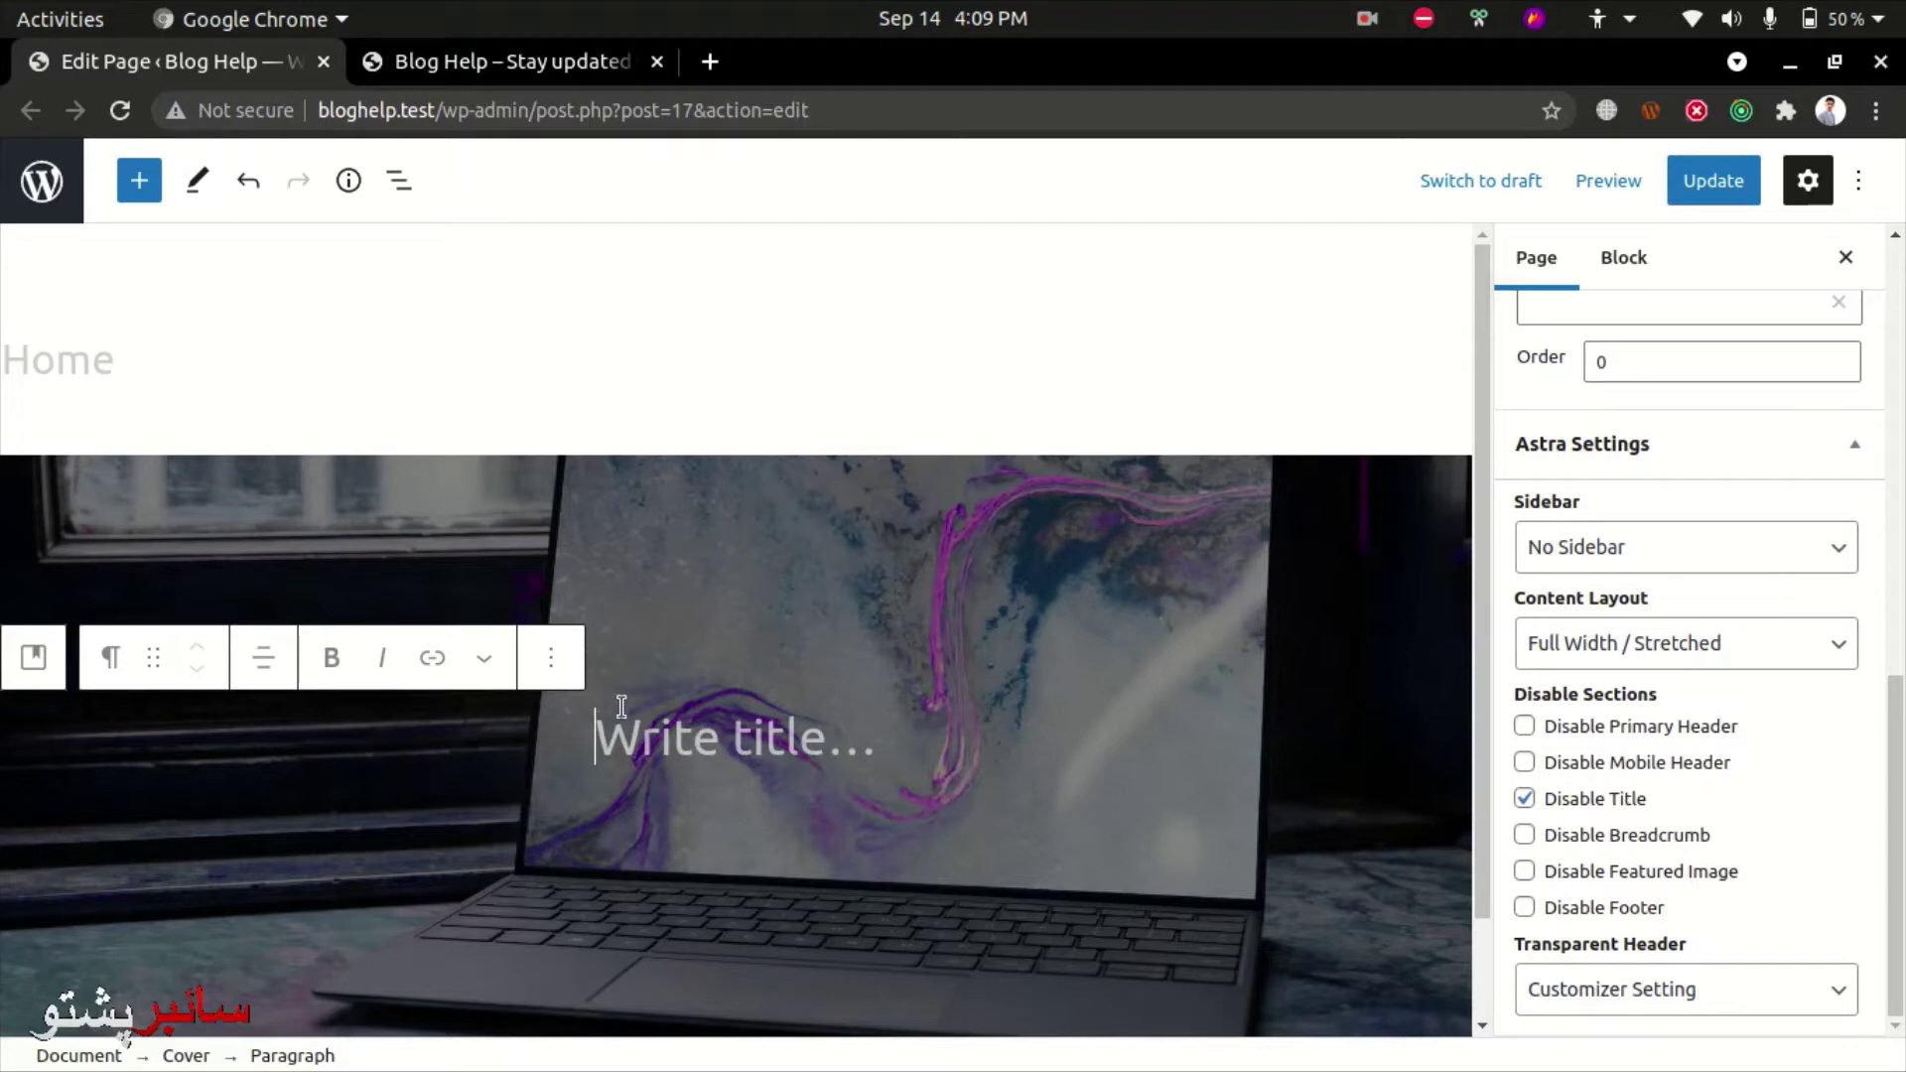
click(551, 660)
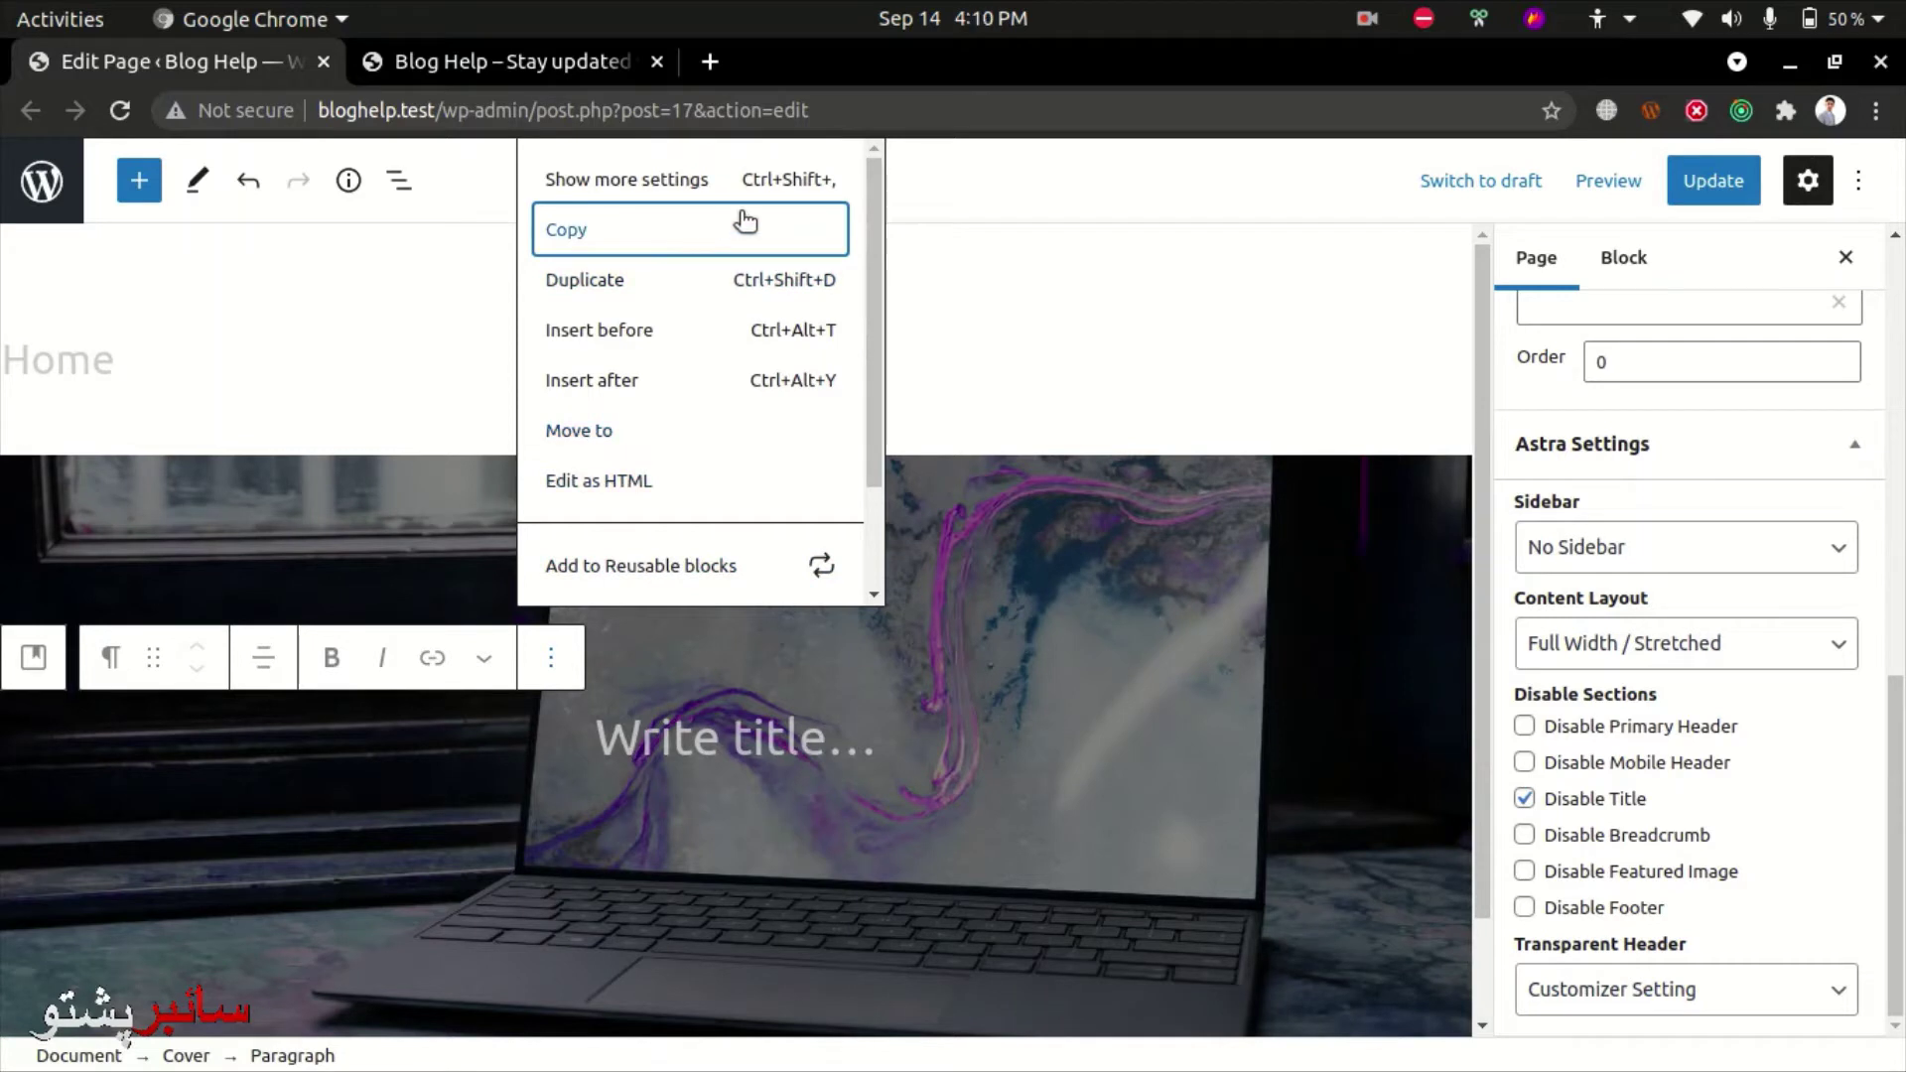
click(717, 675)
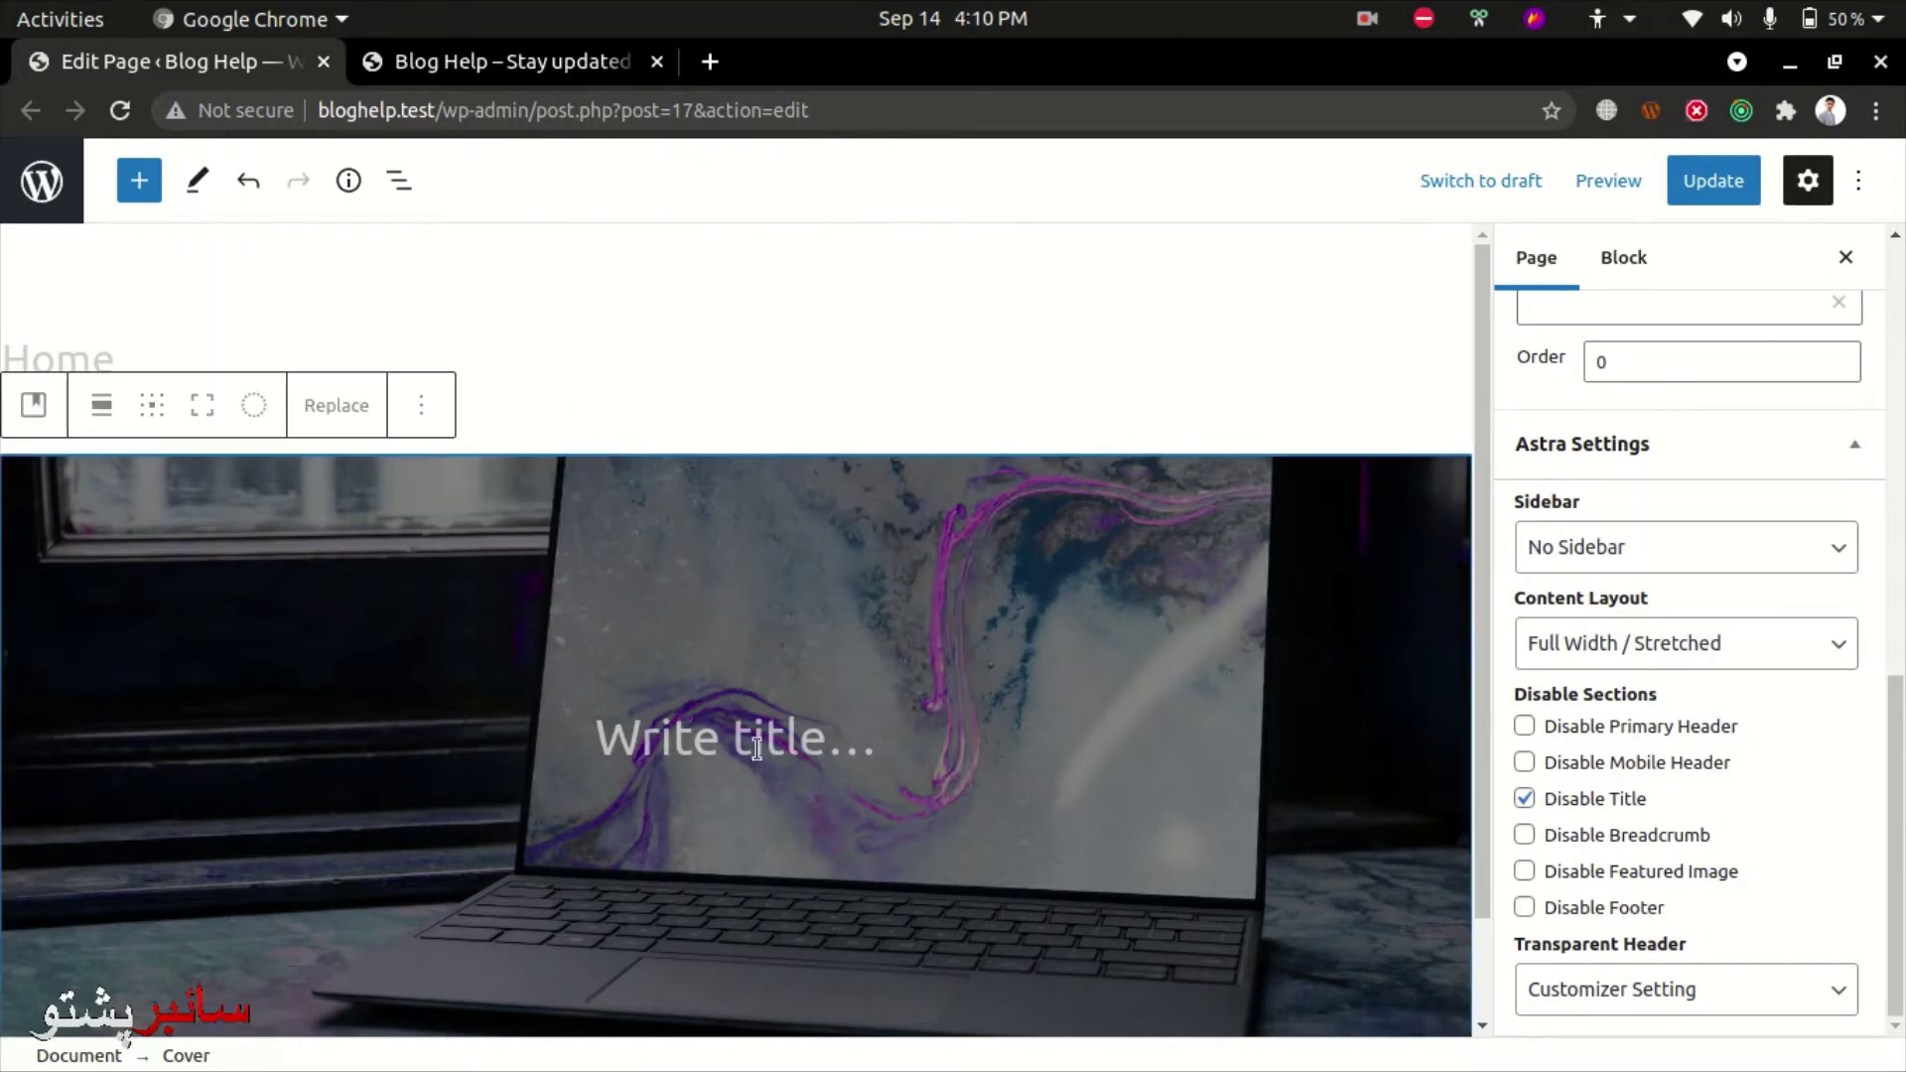
Enter "Stay" as the title text inside the Cover block.
click(765, 753)
key(Return)
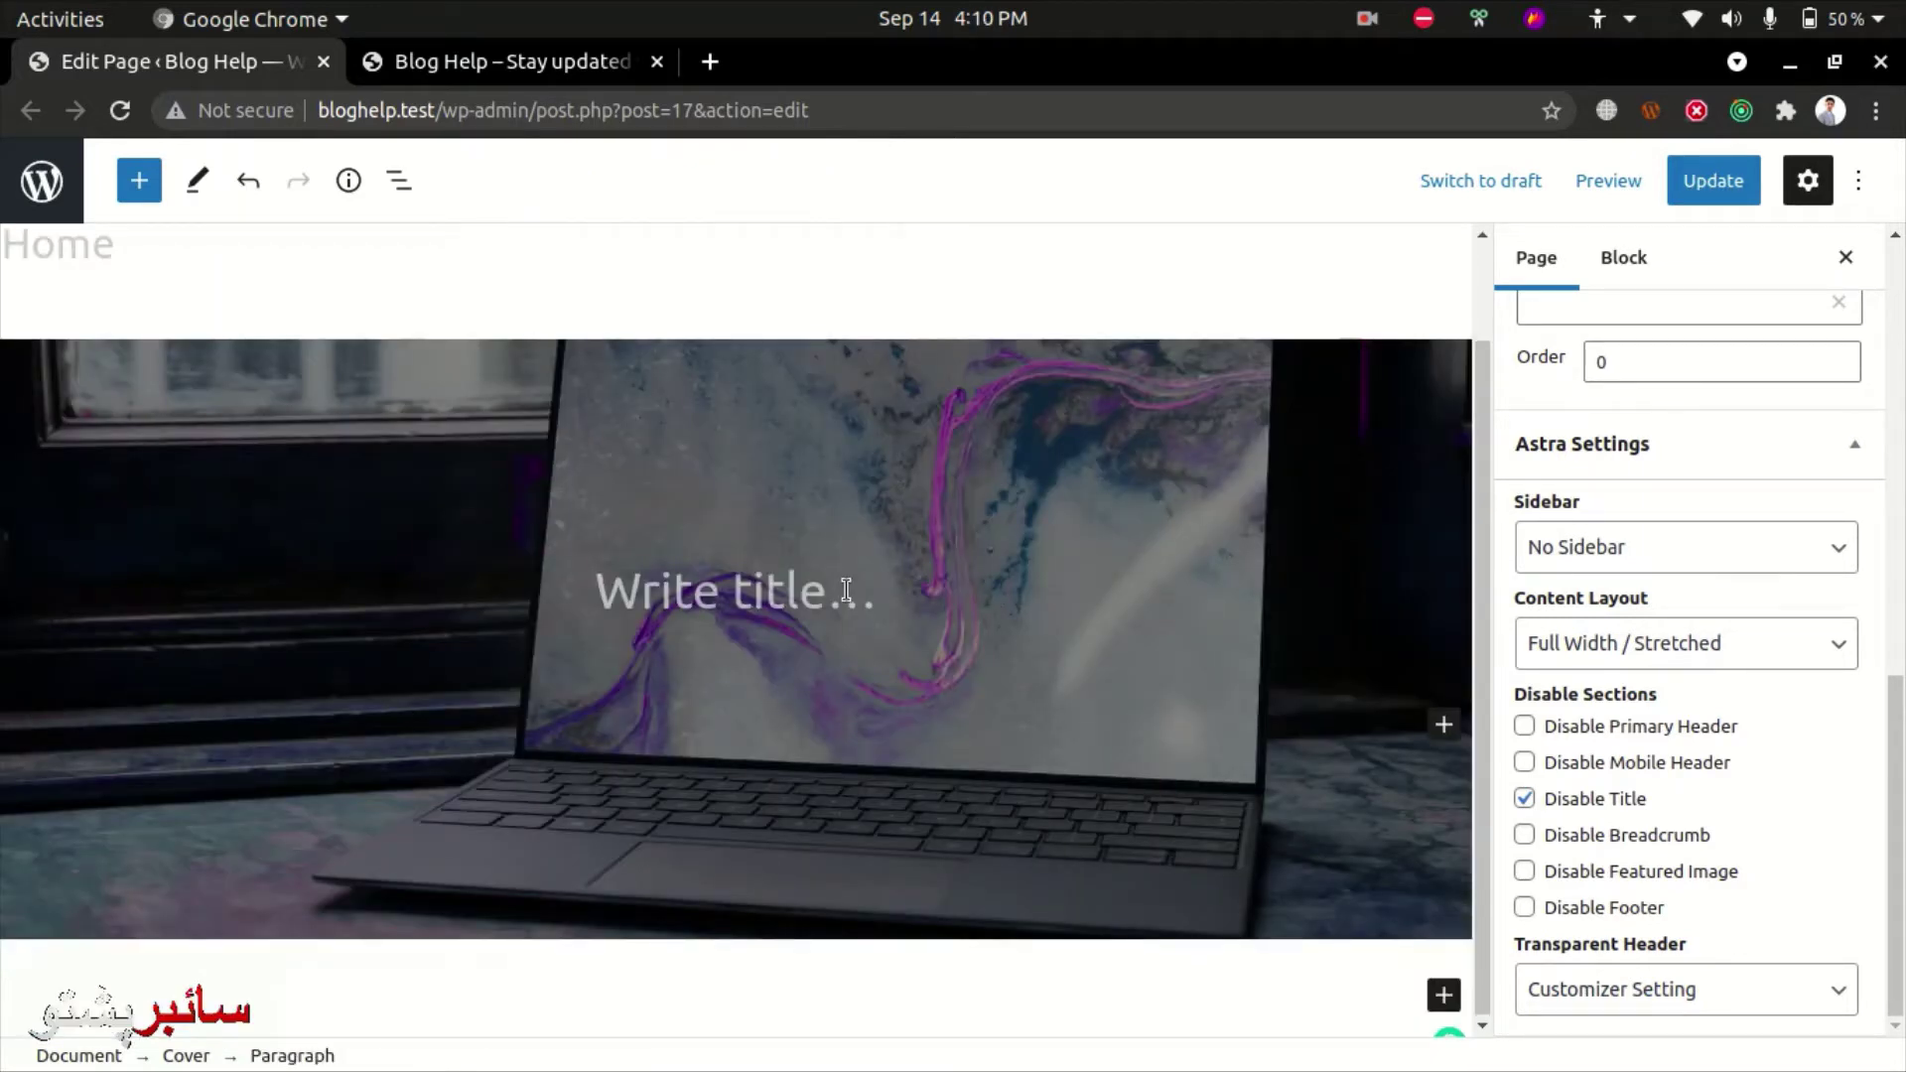
click(537, 512)
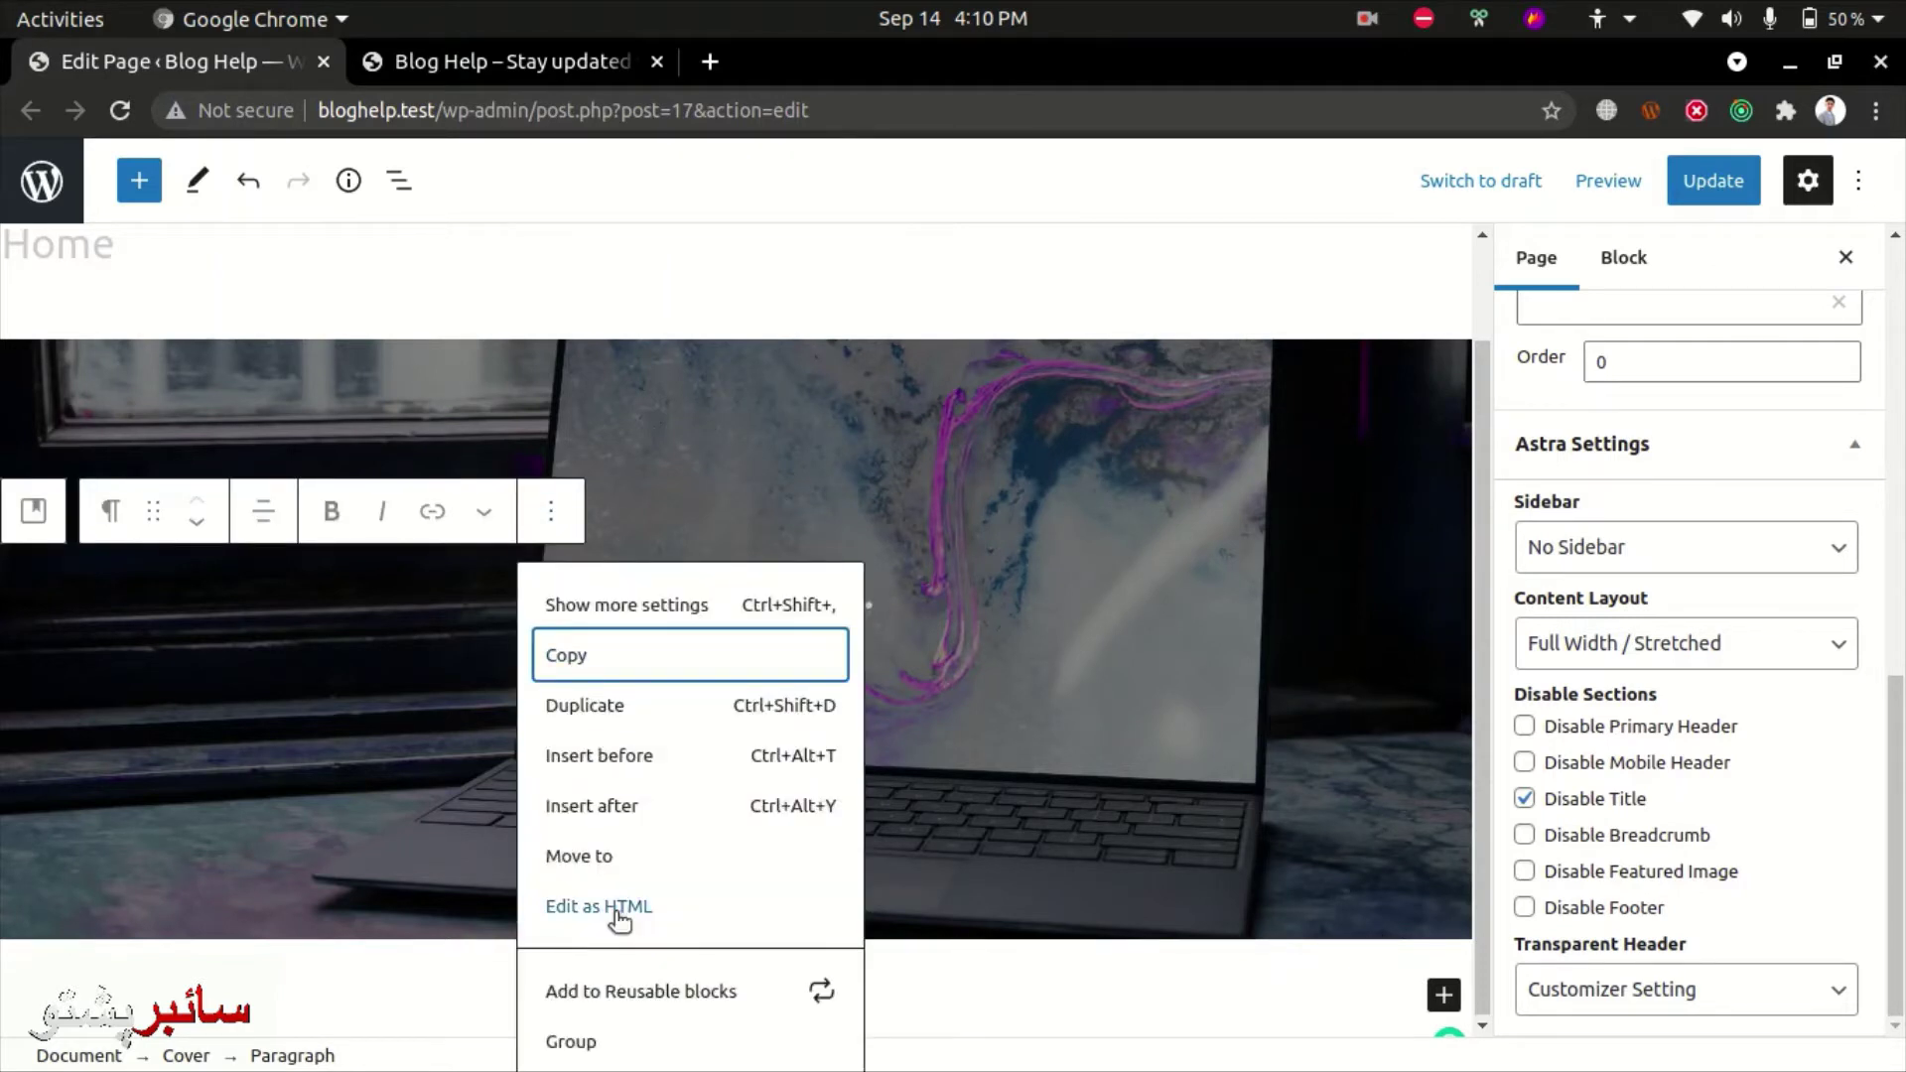
click(415, 677)
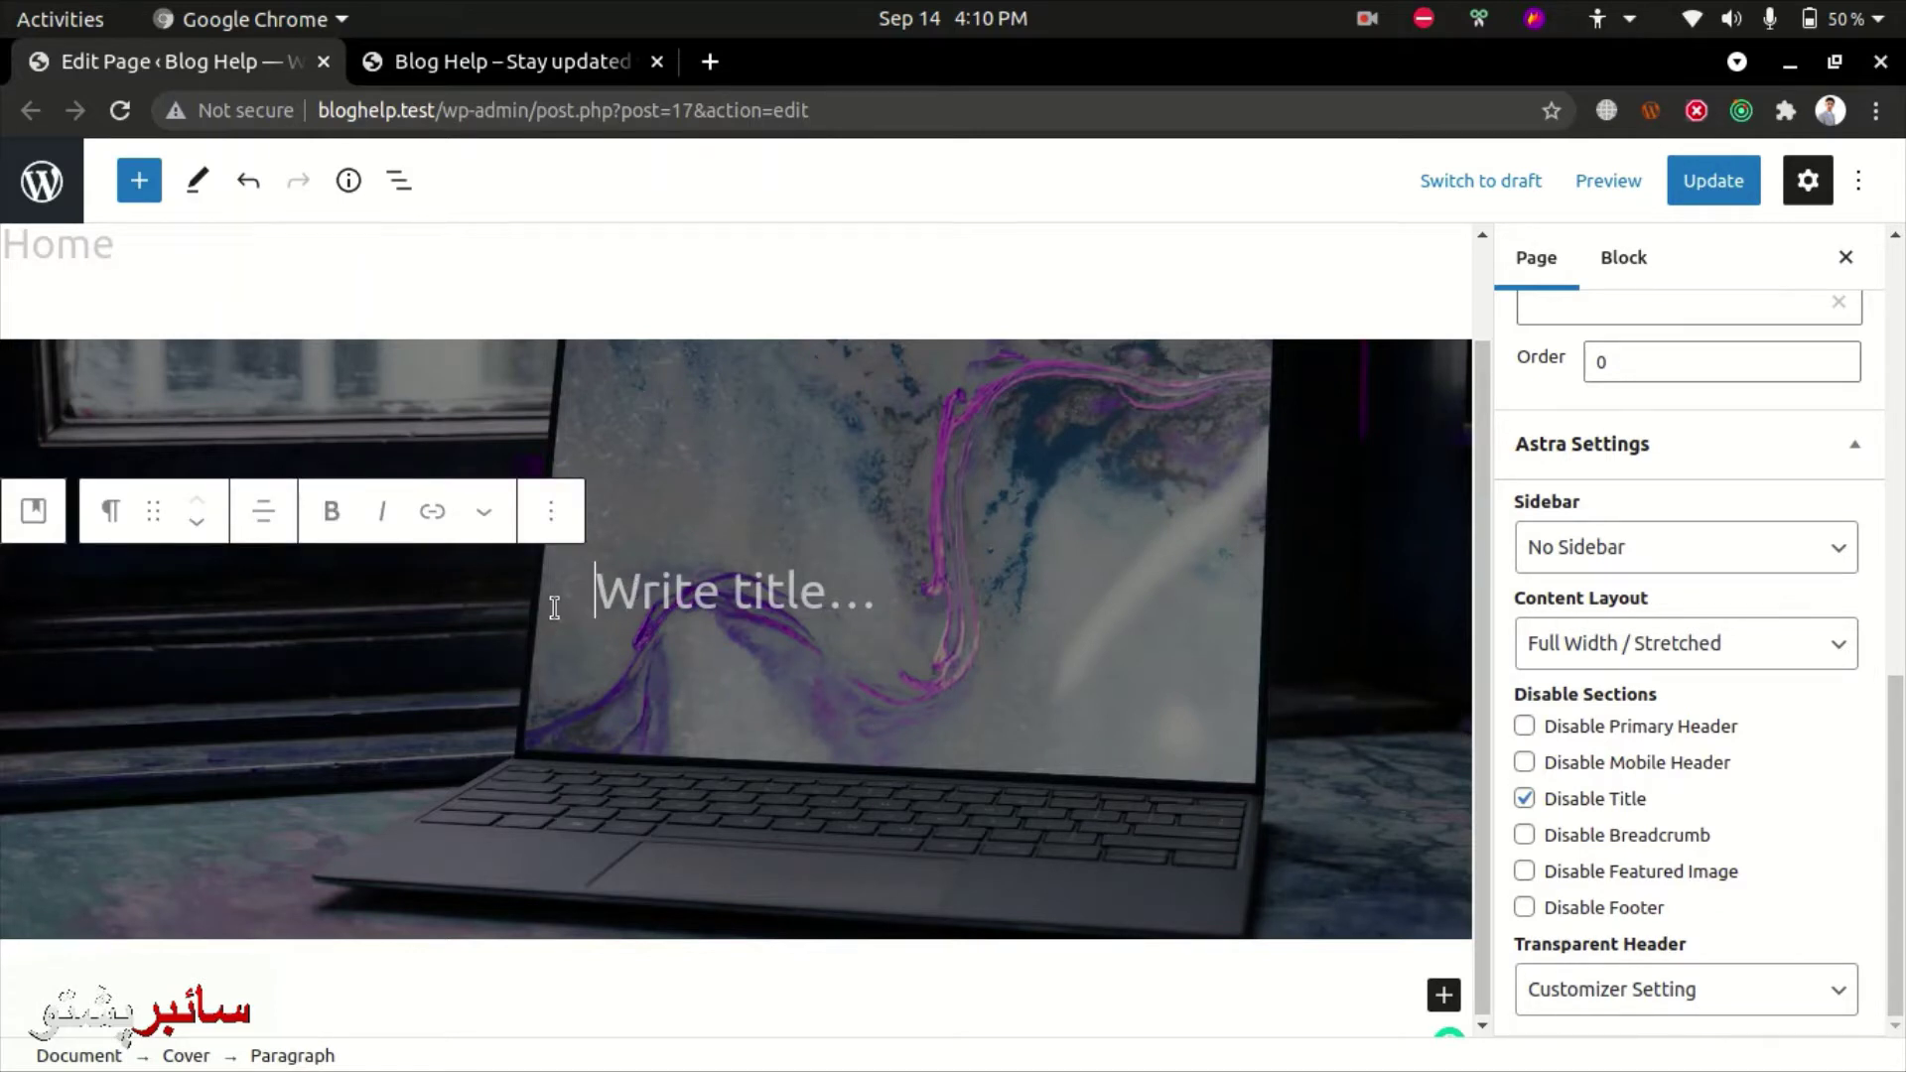
text(Stay)
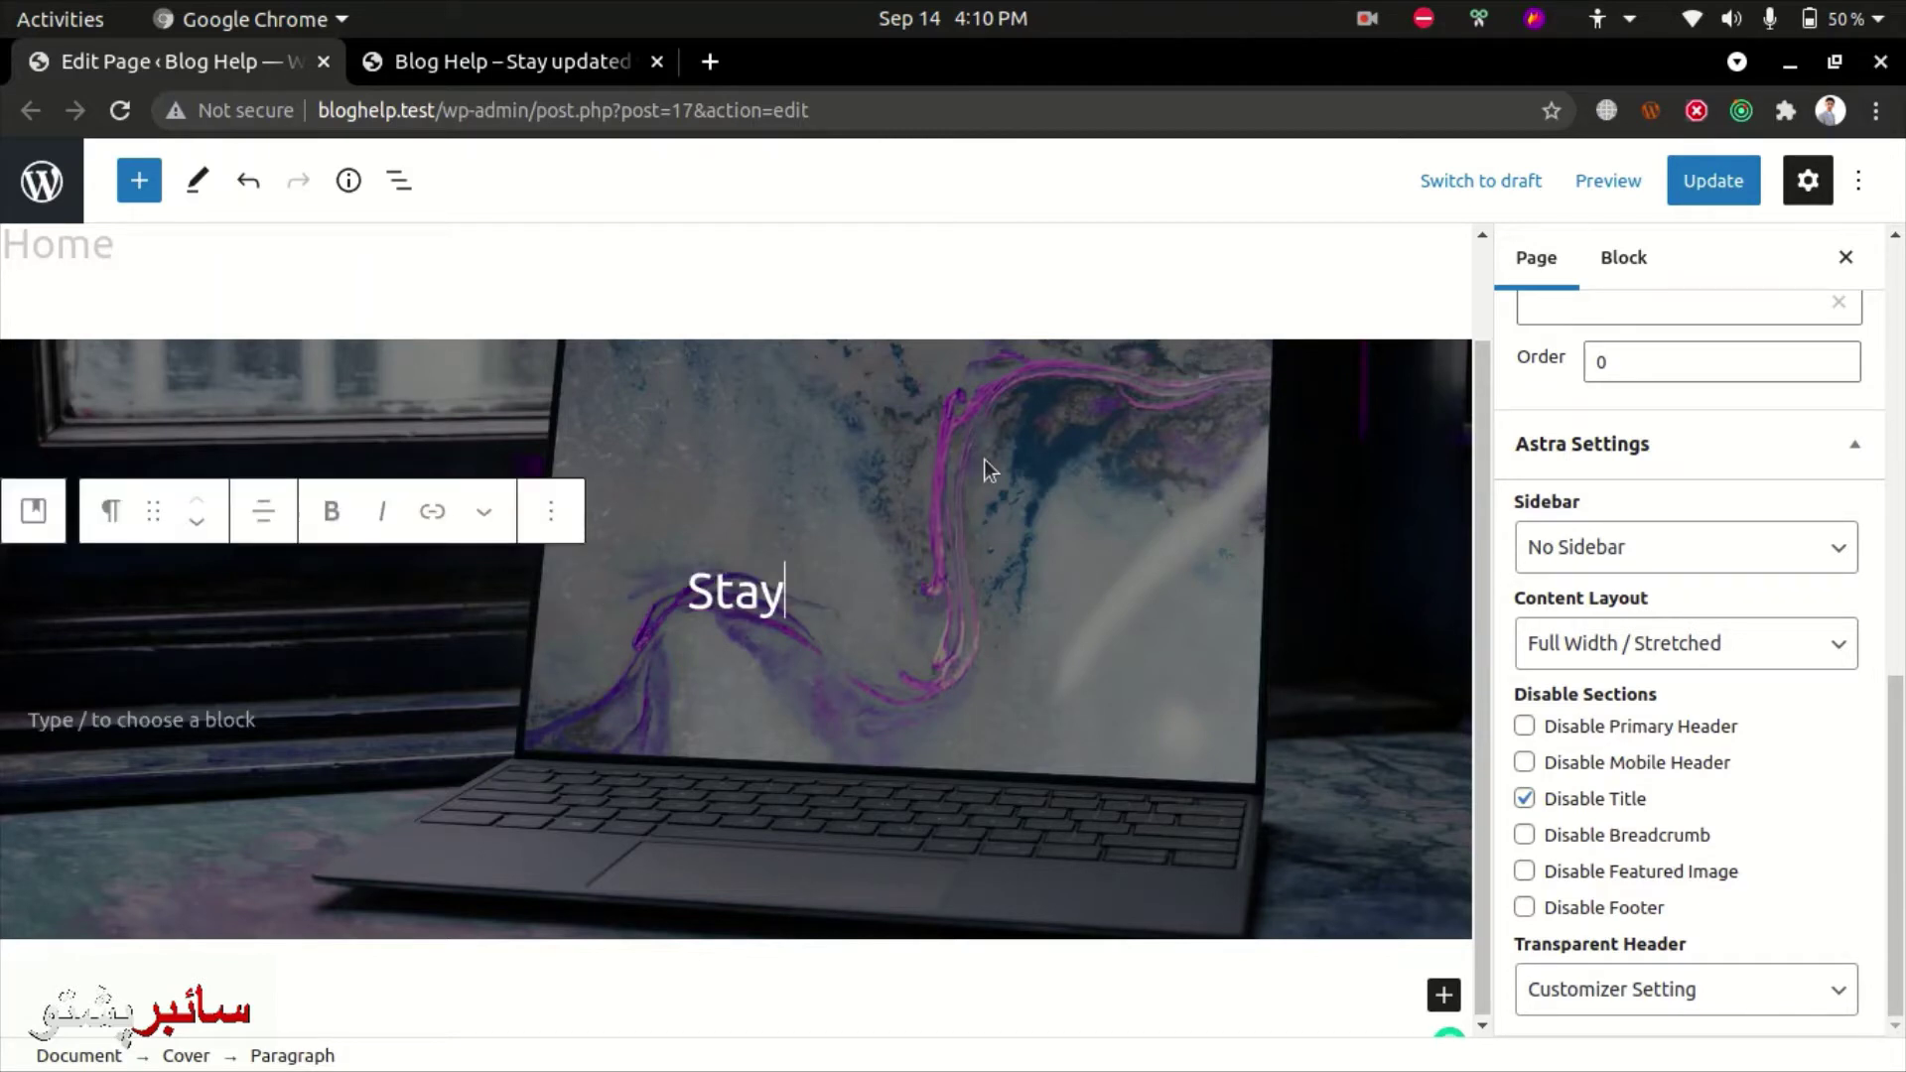
Open an incognito browser window and go to logomaker.com.
key(ctrl+shift+n)
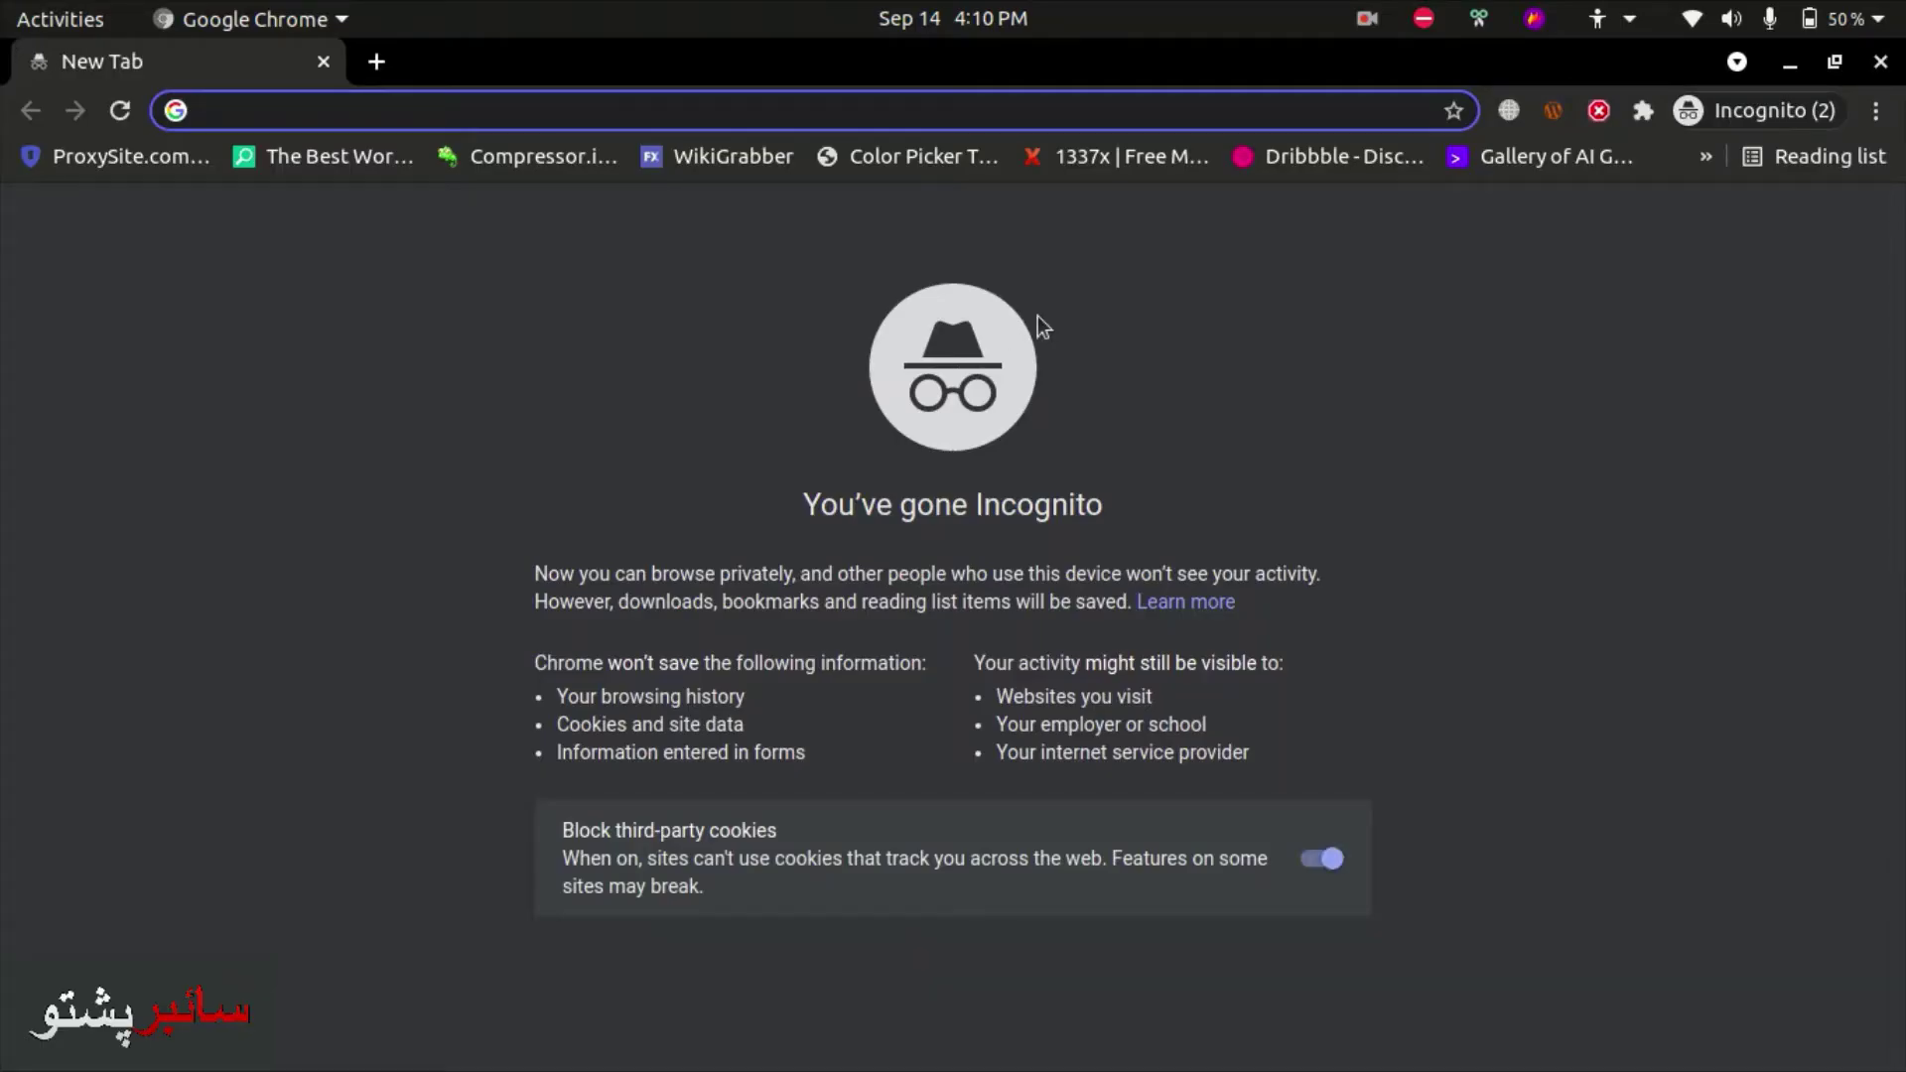
text(logom)
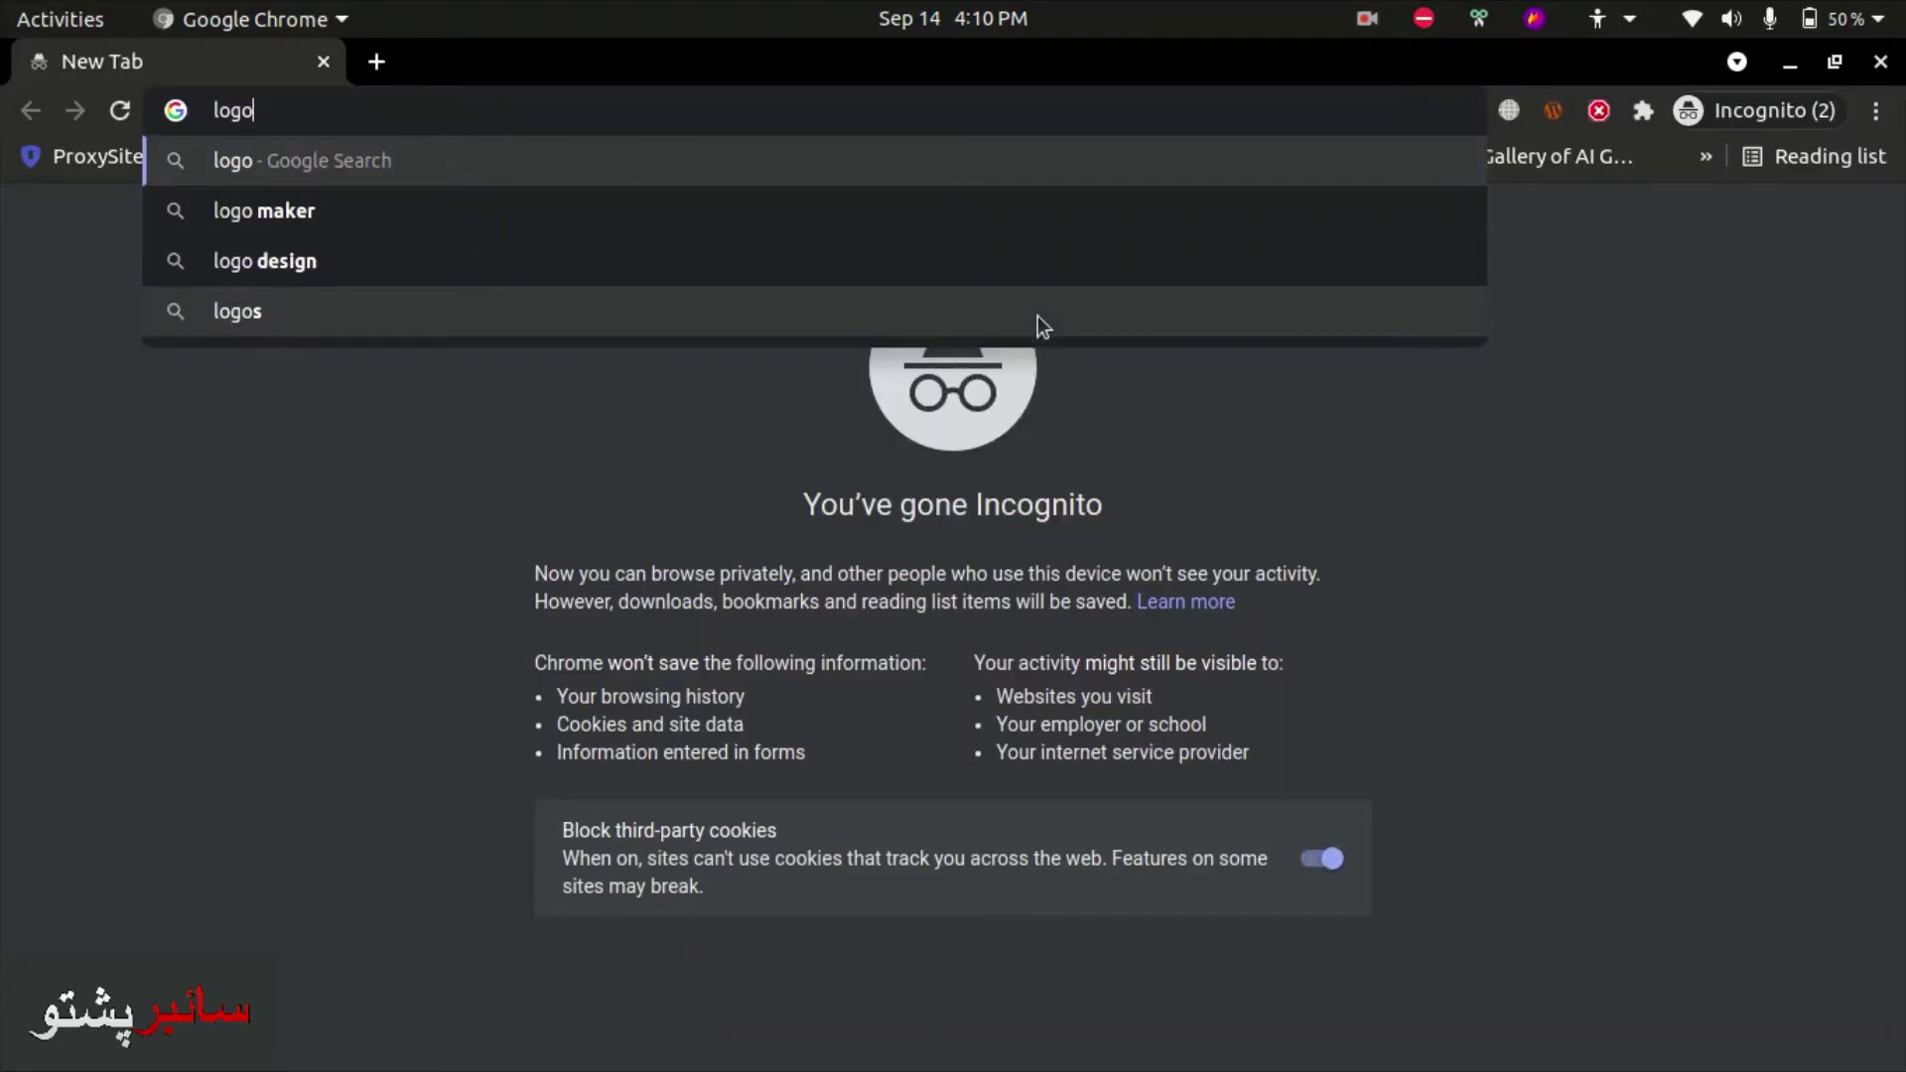
text(aker.com)
key(Return)
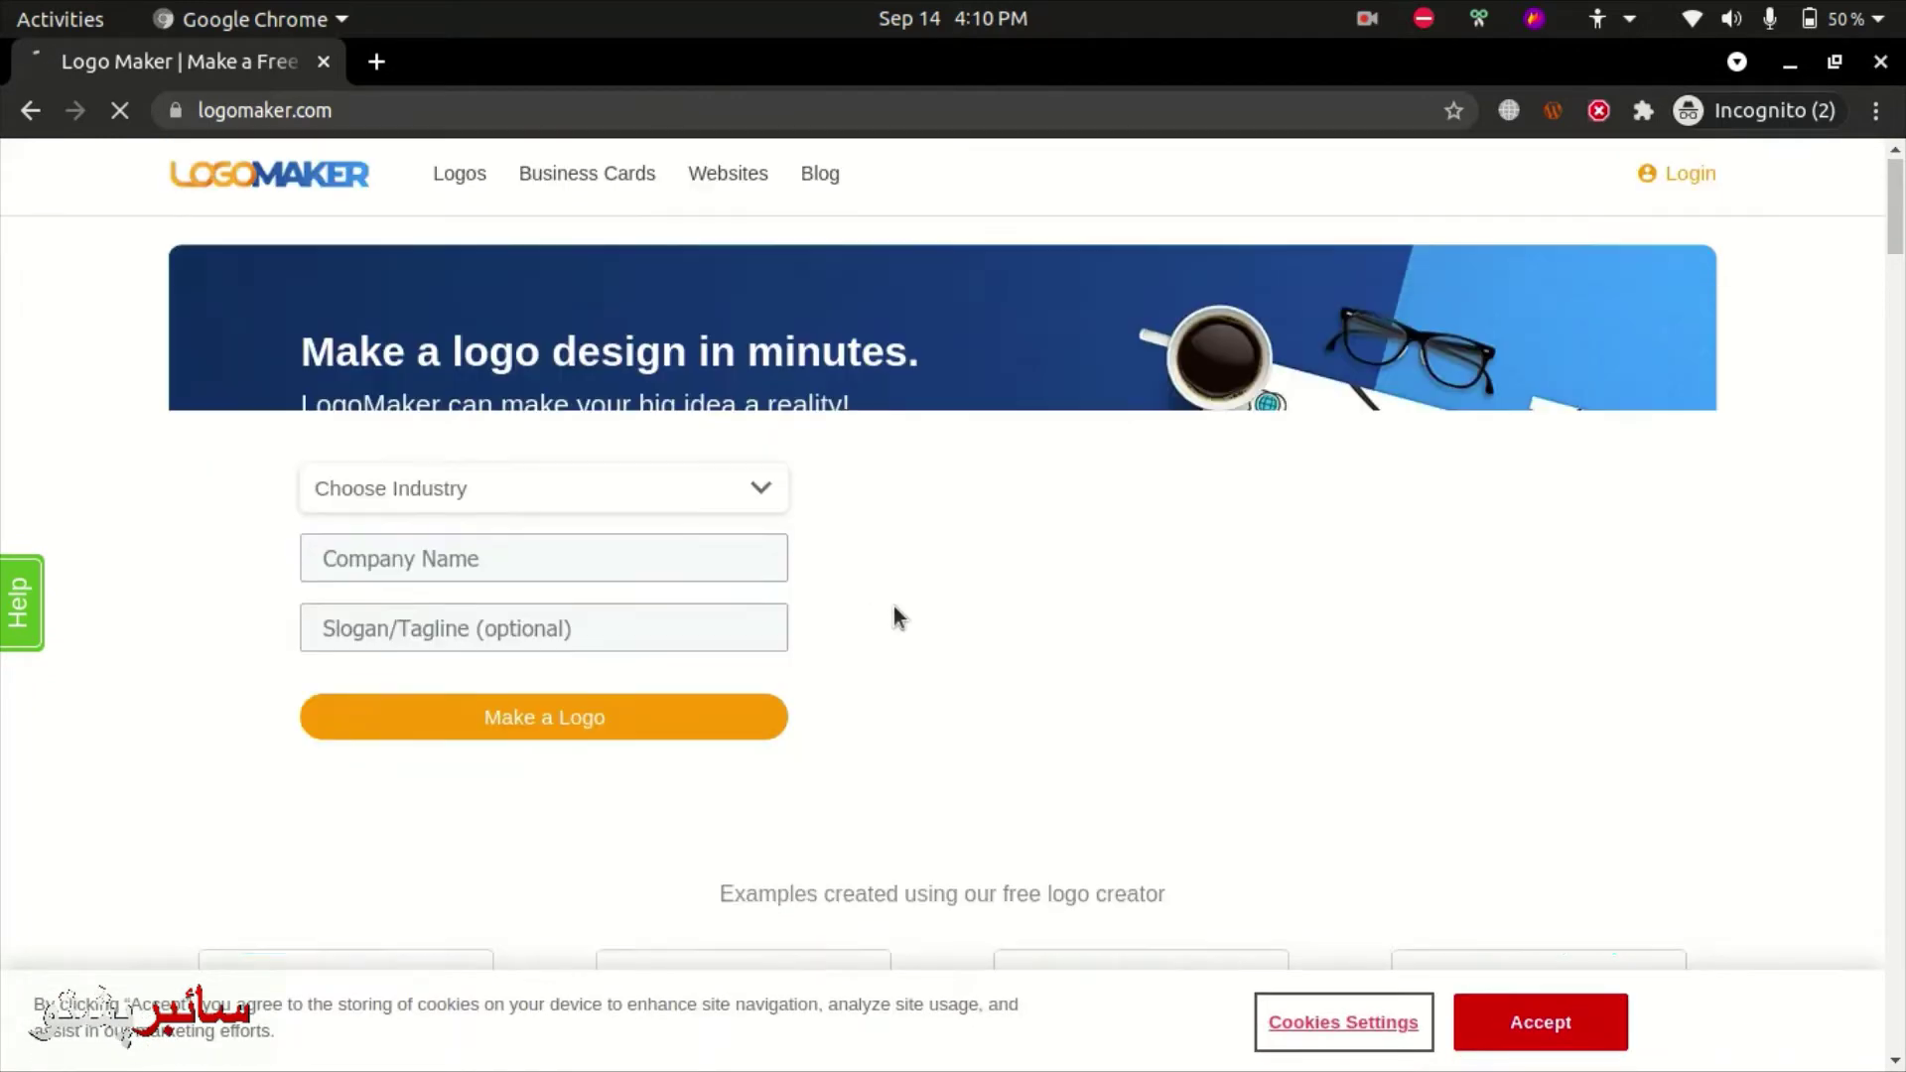
click(375, 110)
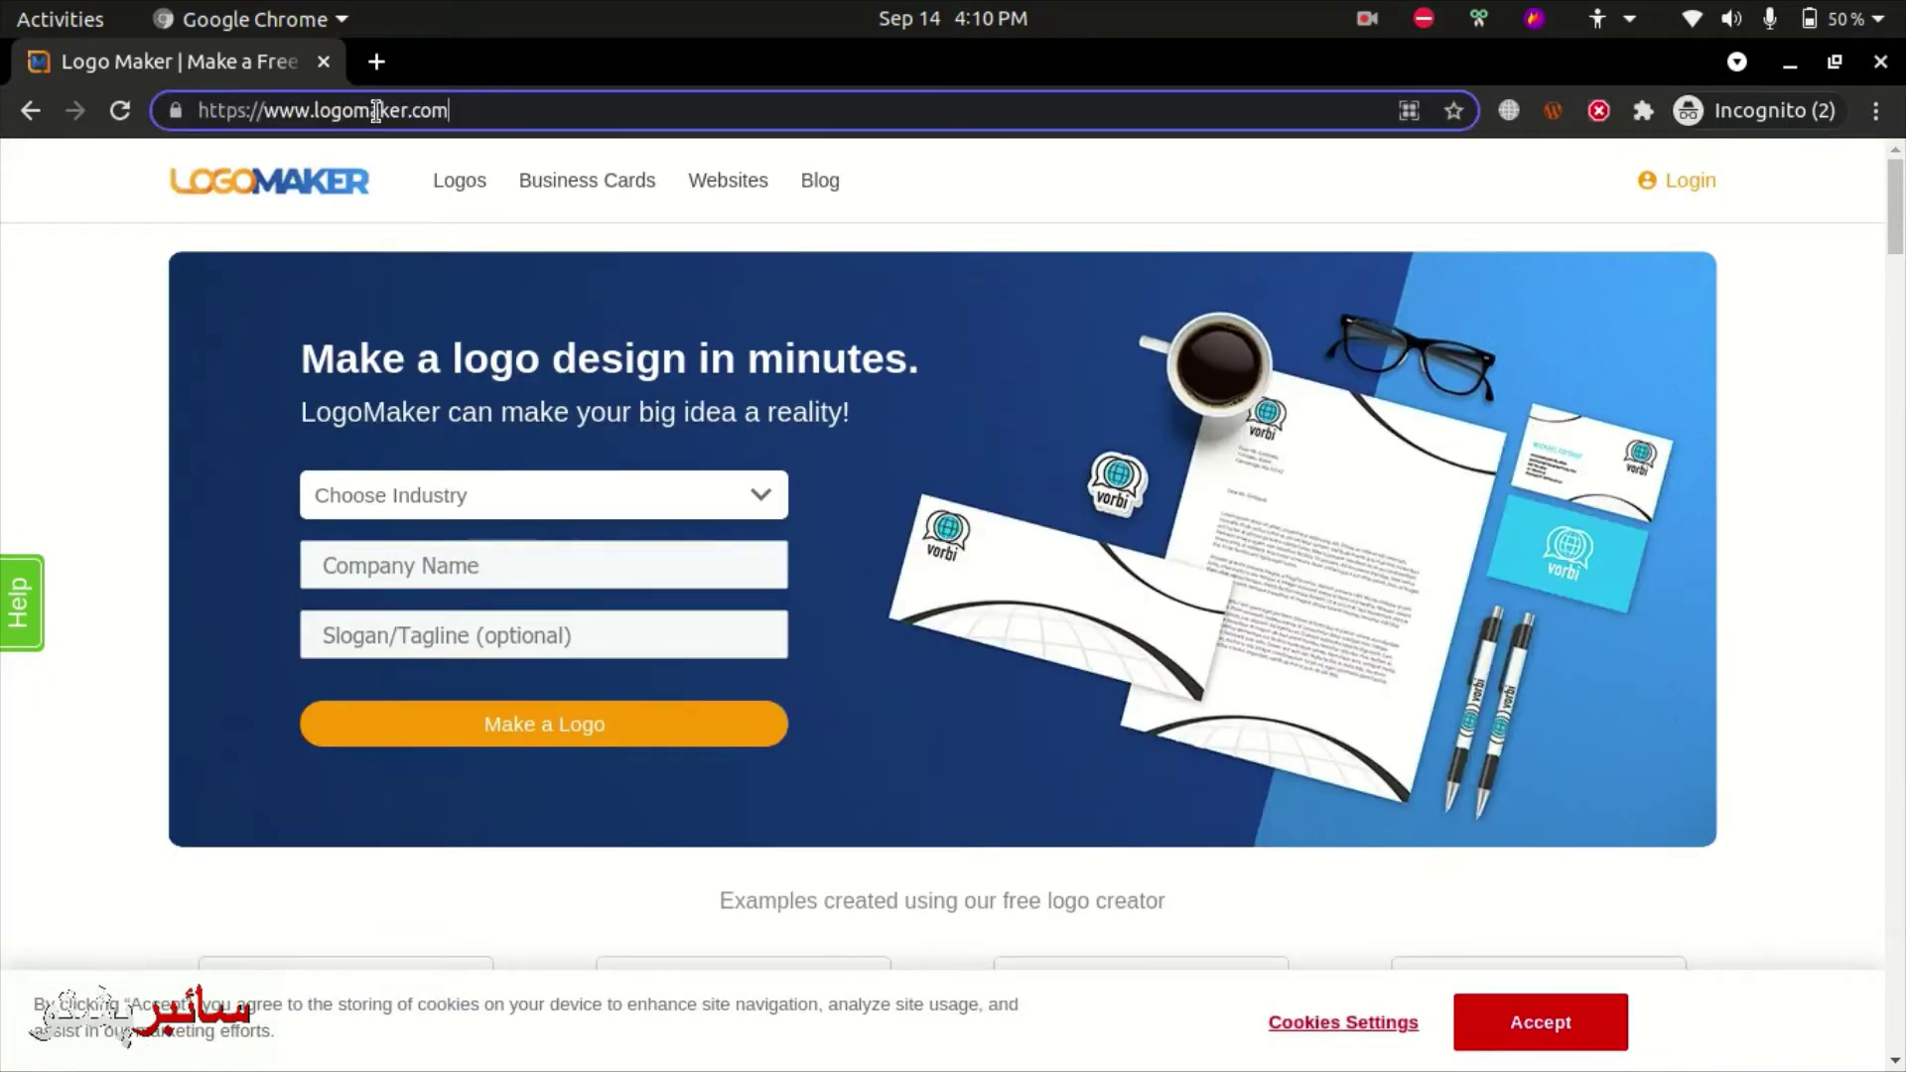
key(Left)
key(Left)
key(Left)
key(Left)
key(Left)
key(BackSpace)
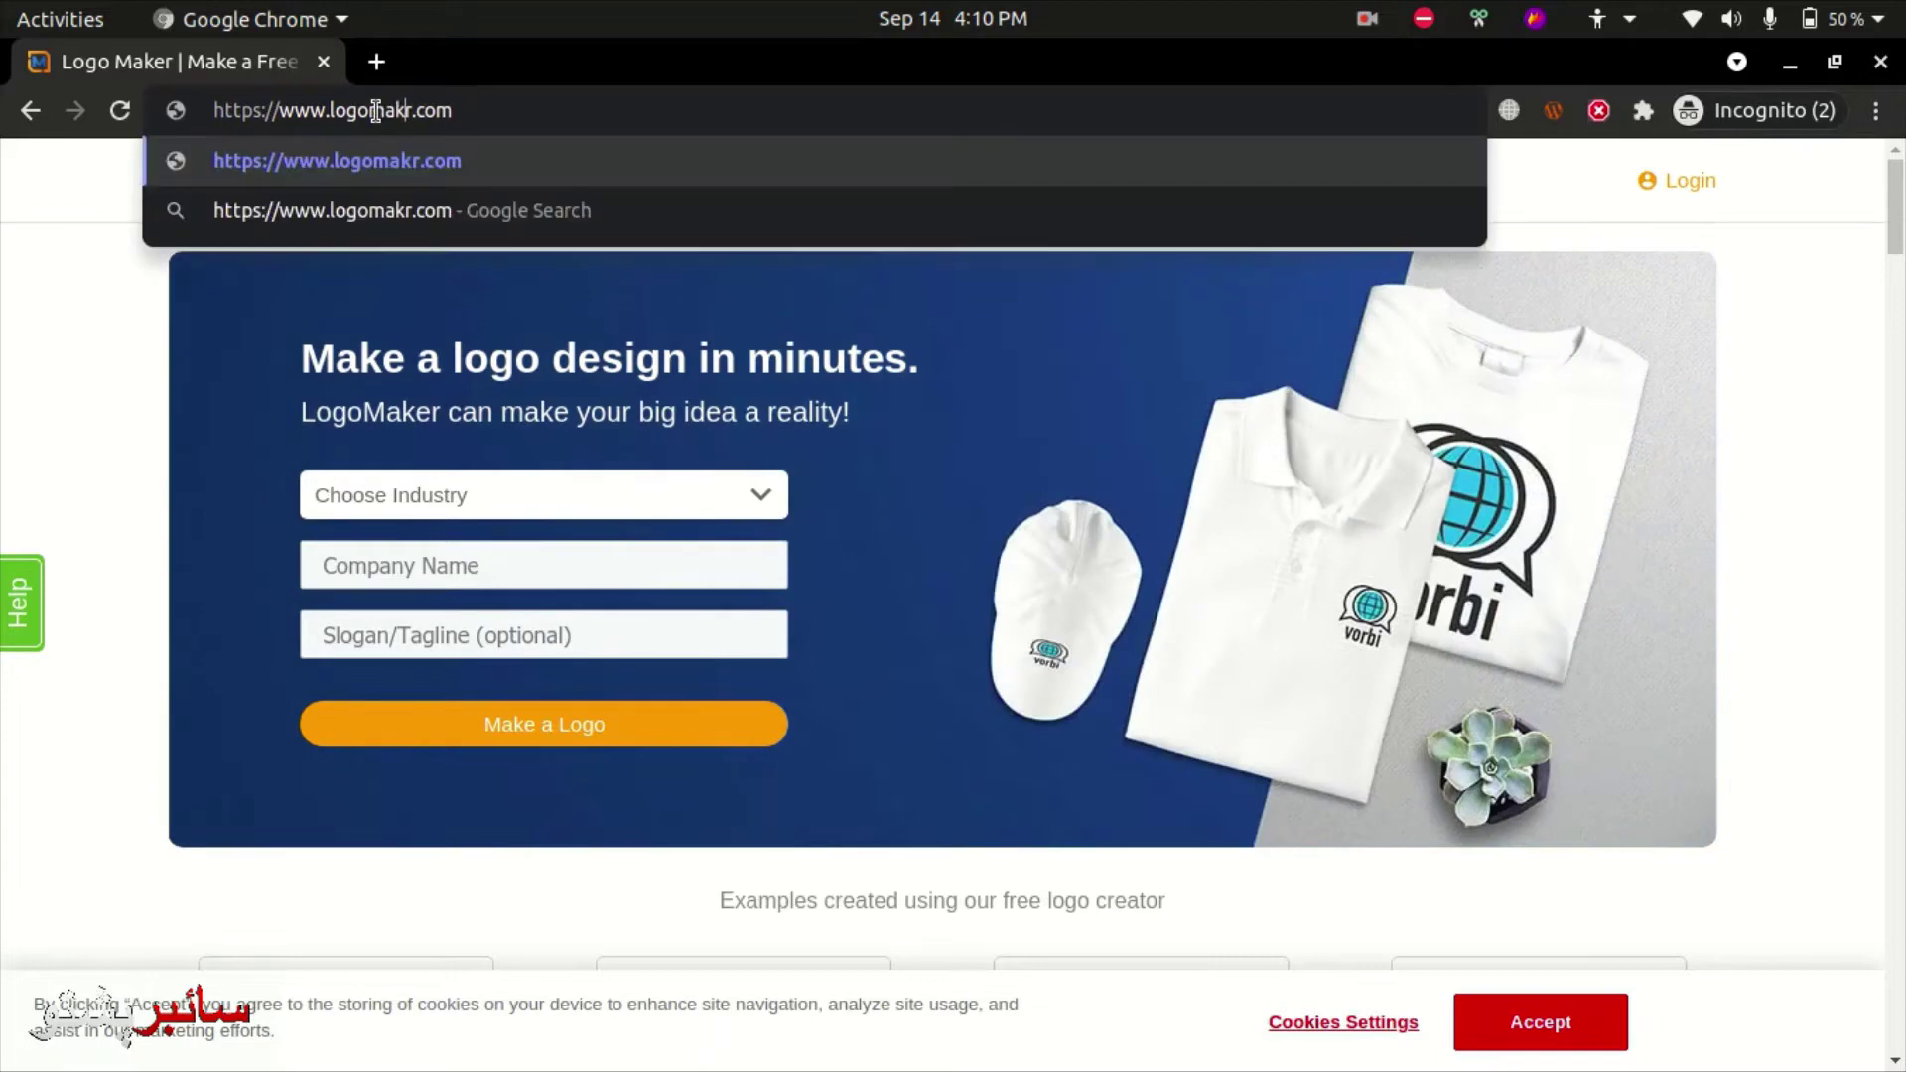
key(alt+Return)
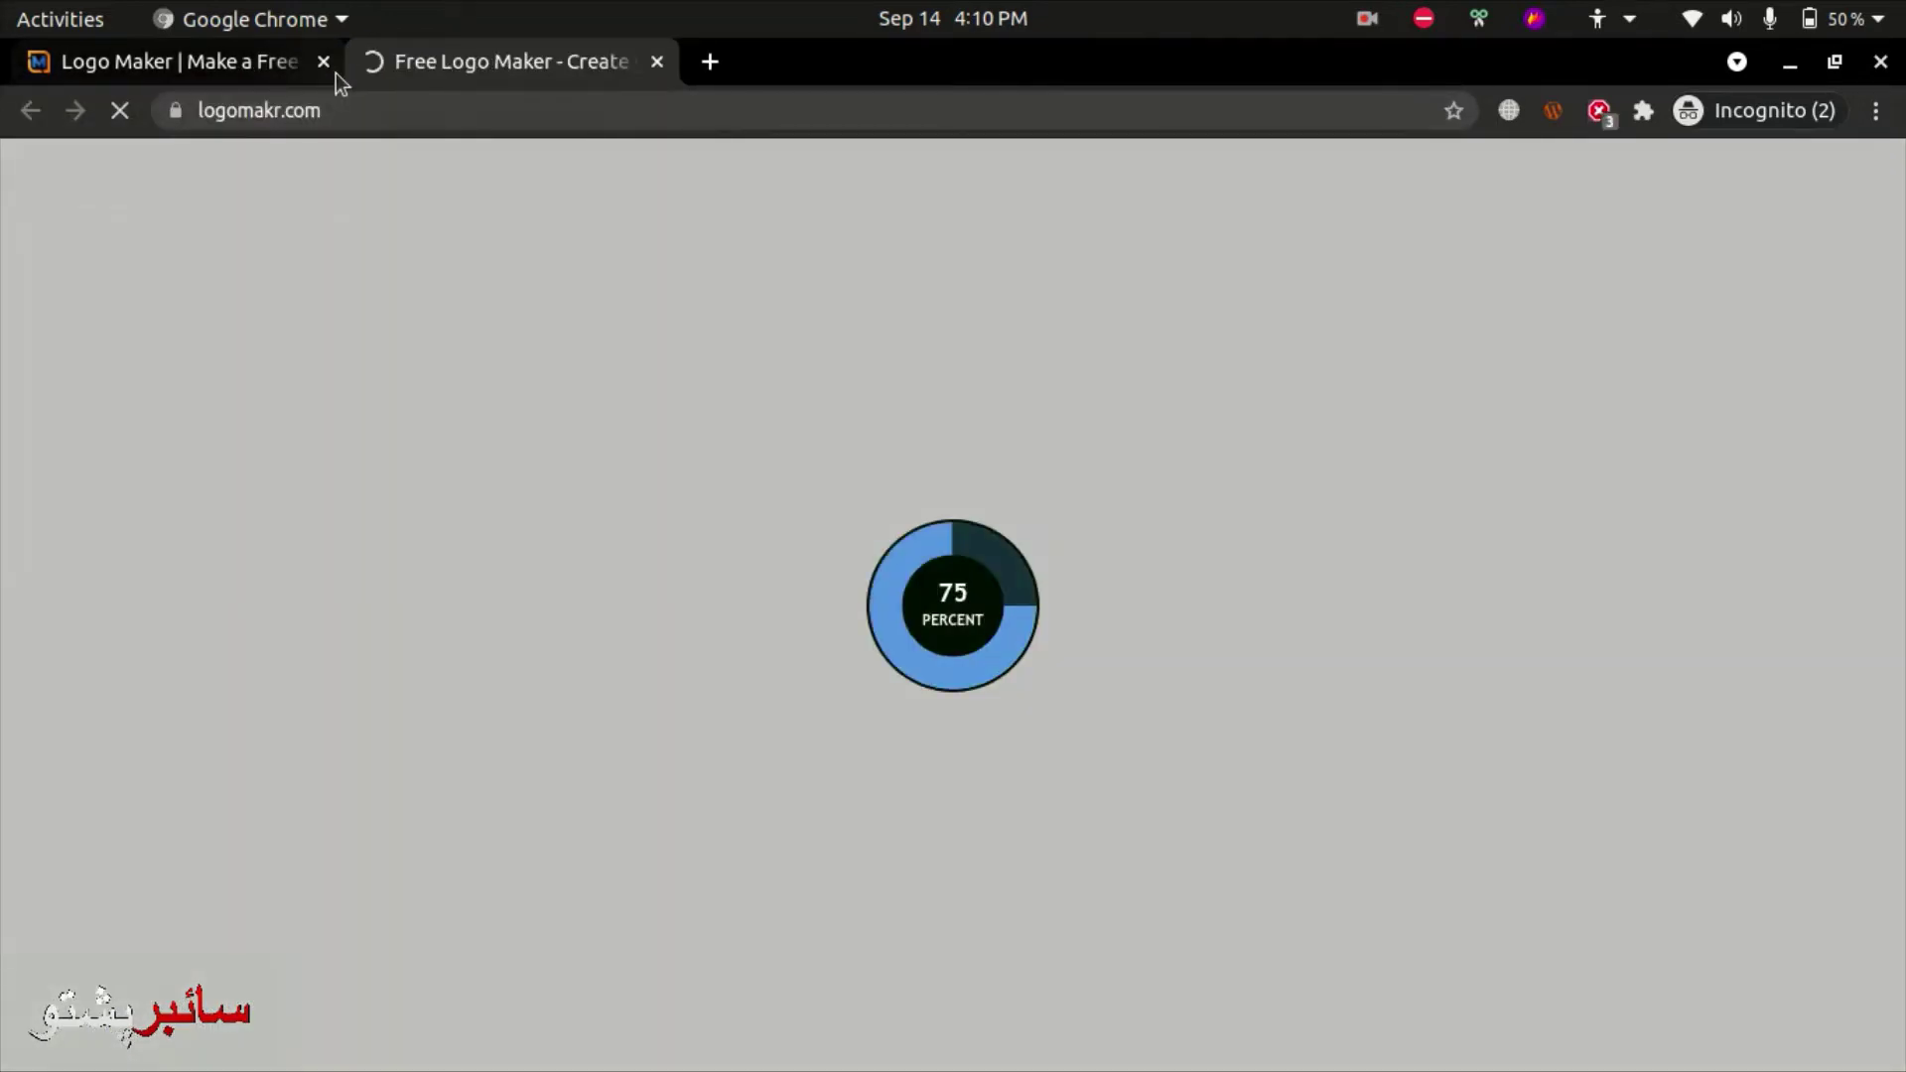
Close the logomaker.com tab and dismiss the introduction pop-up on logomakr.com.
click(334, 71)
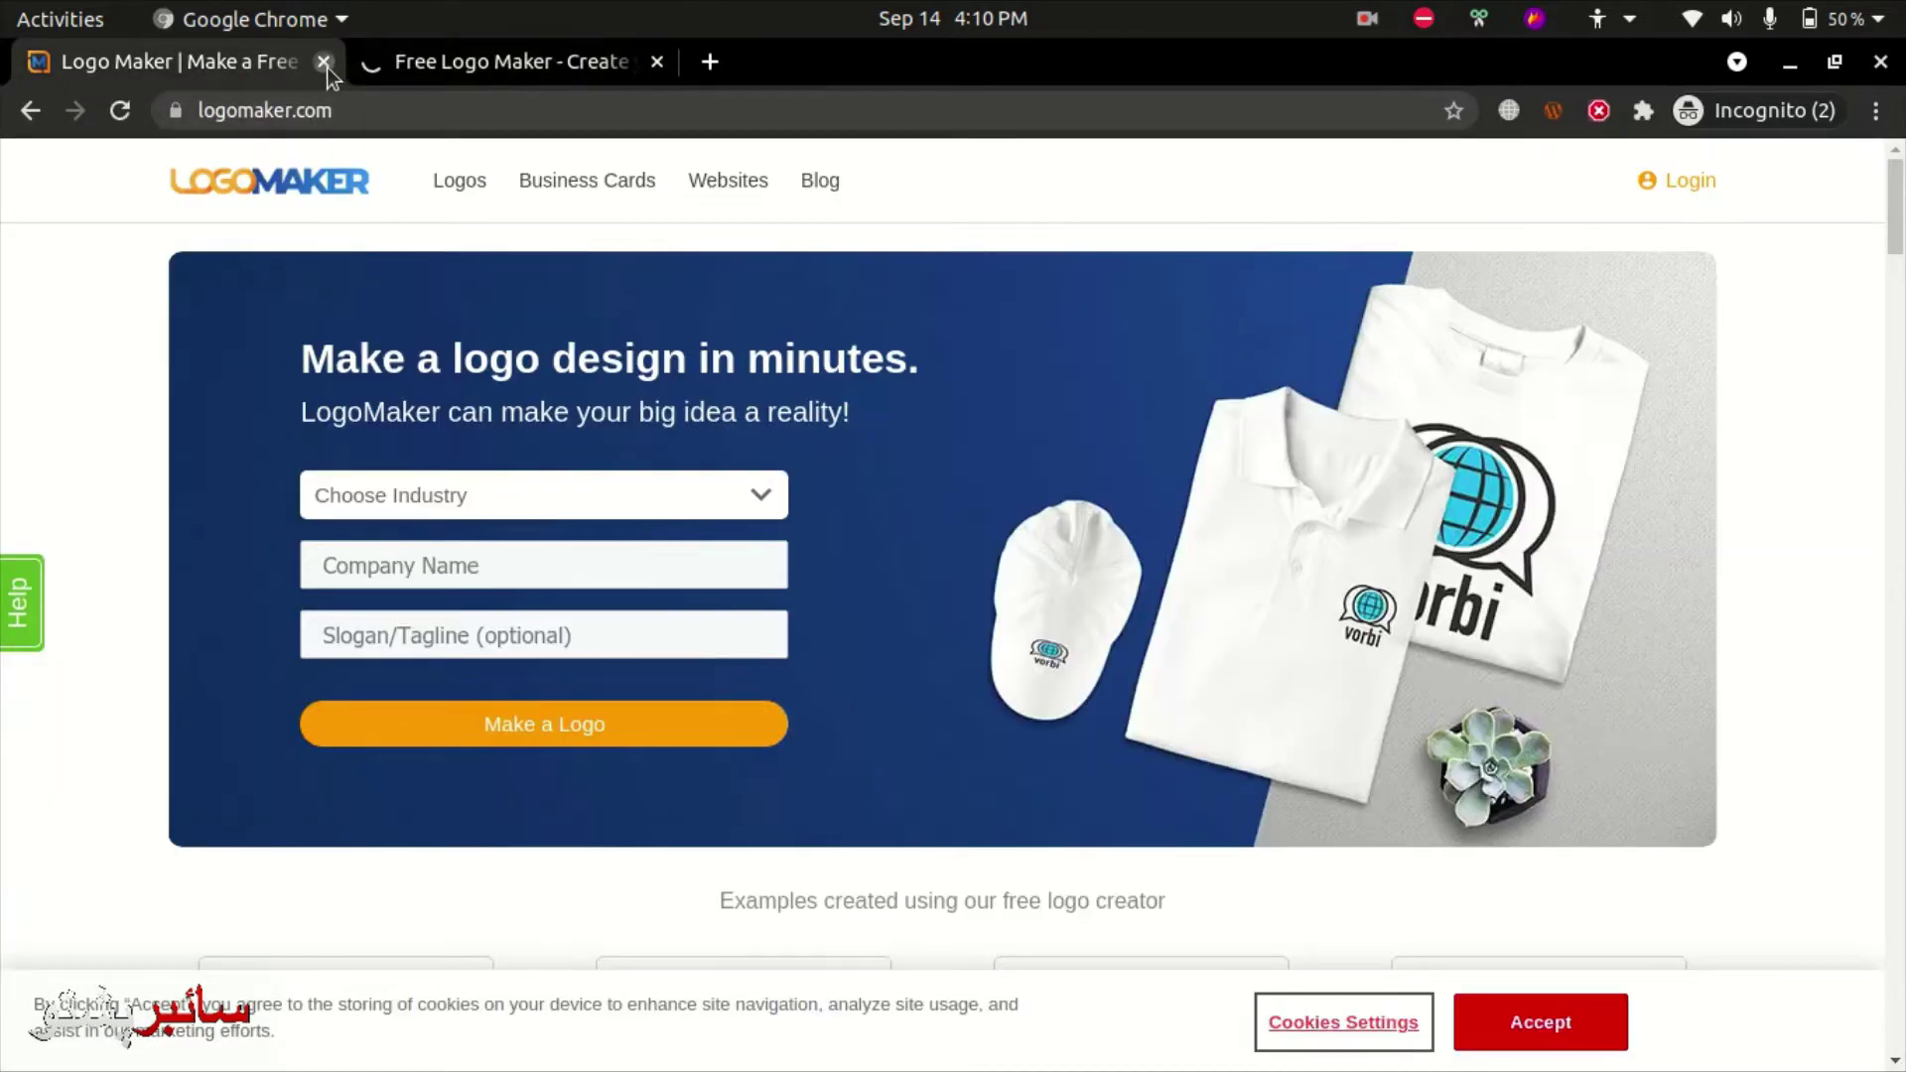
click(324, 63)
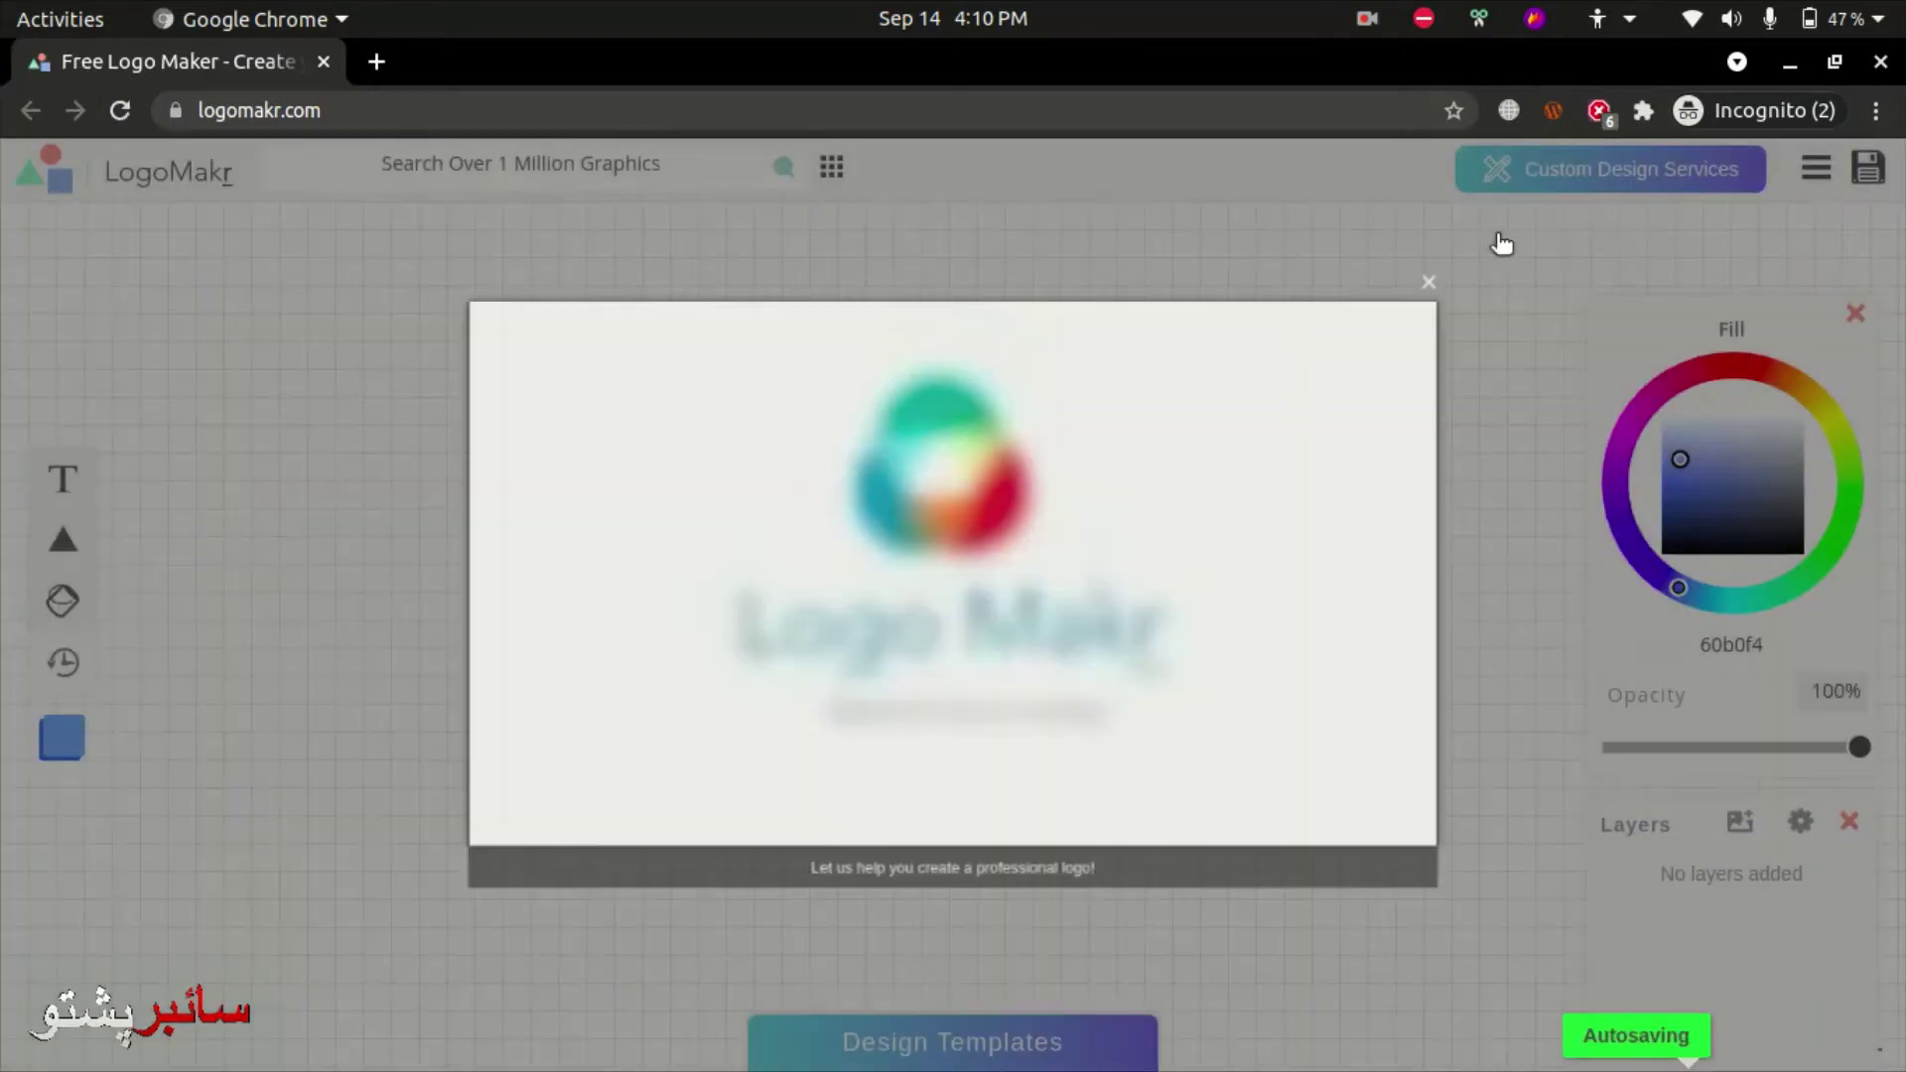
click(1428, 282)
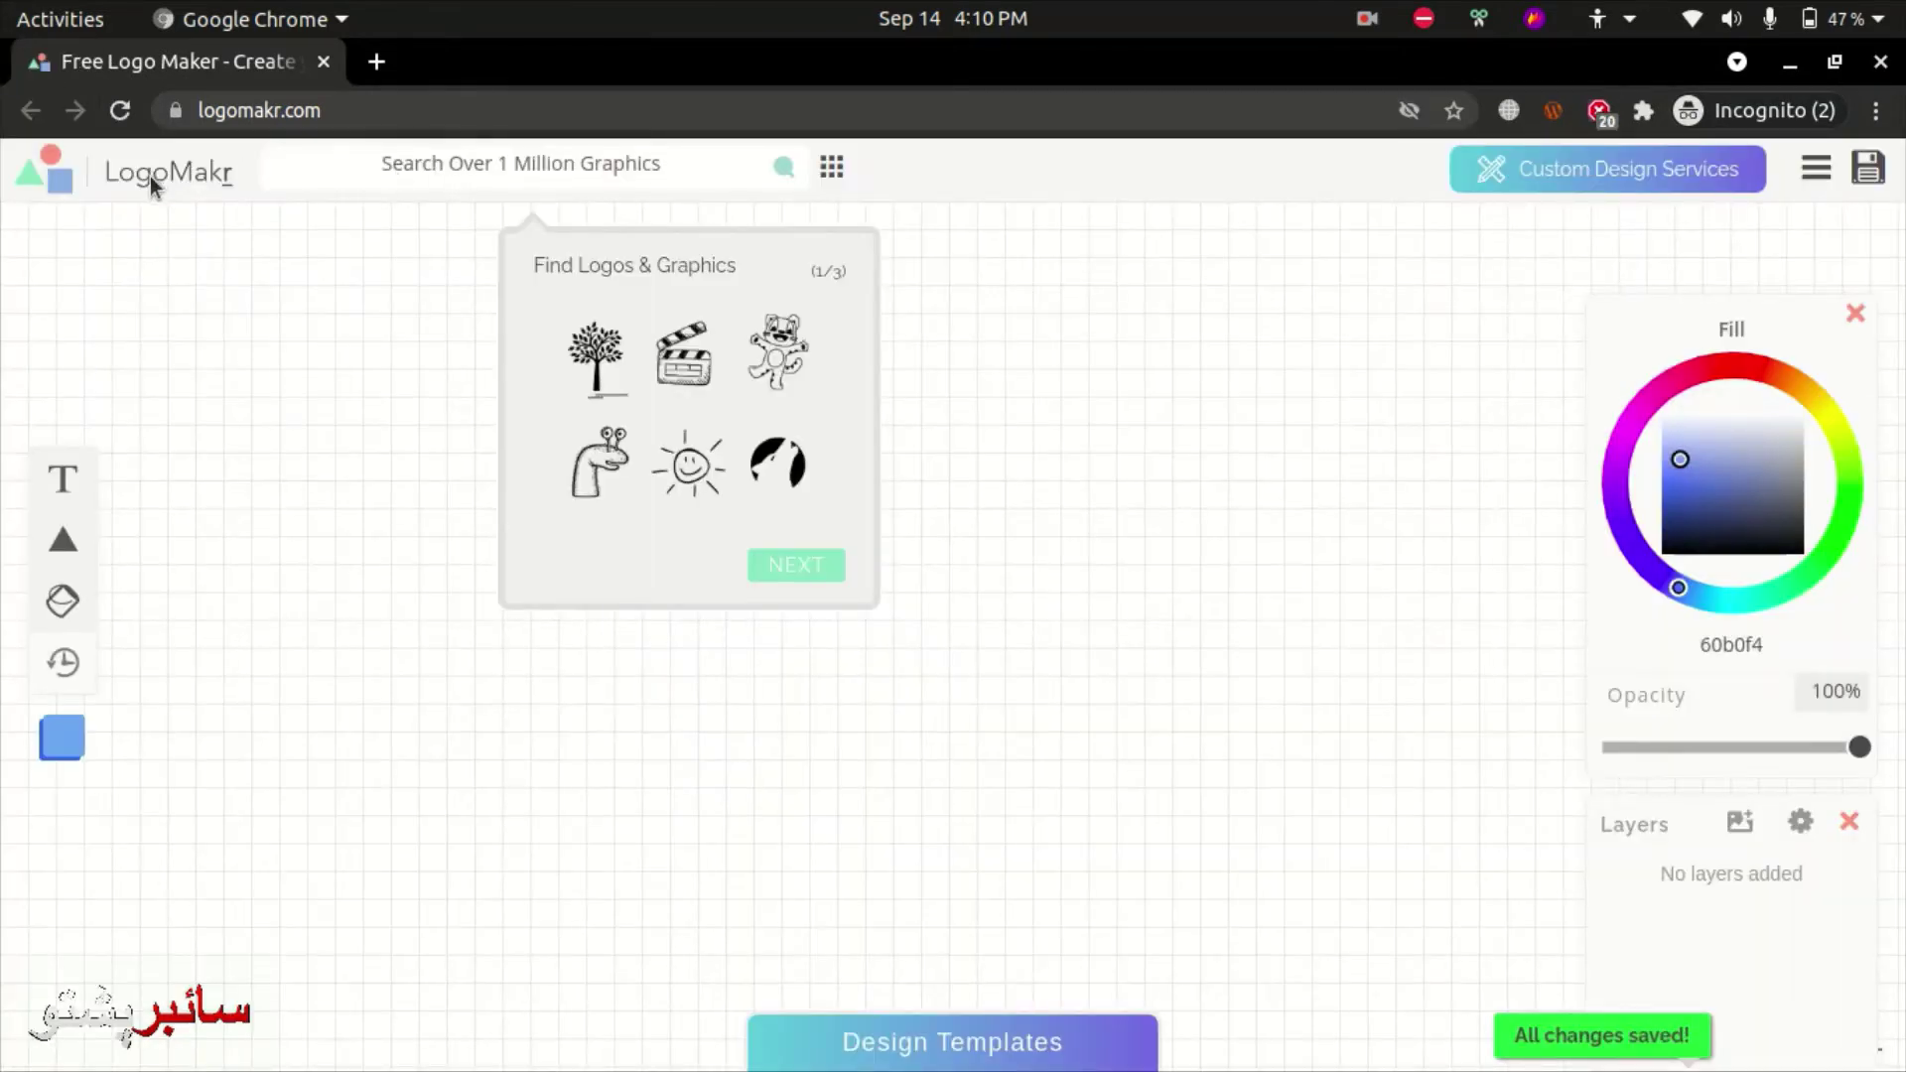
Search the LogoMakr graphics for "blog" and look through the results.
click(597, 177)
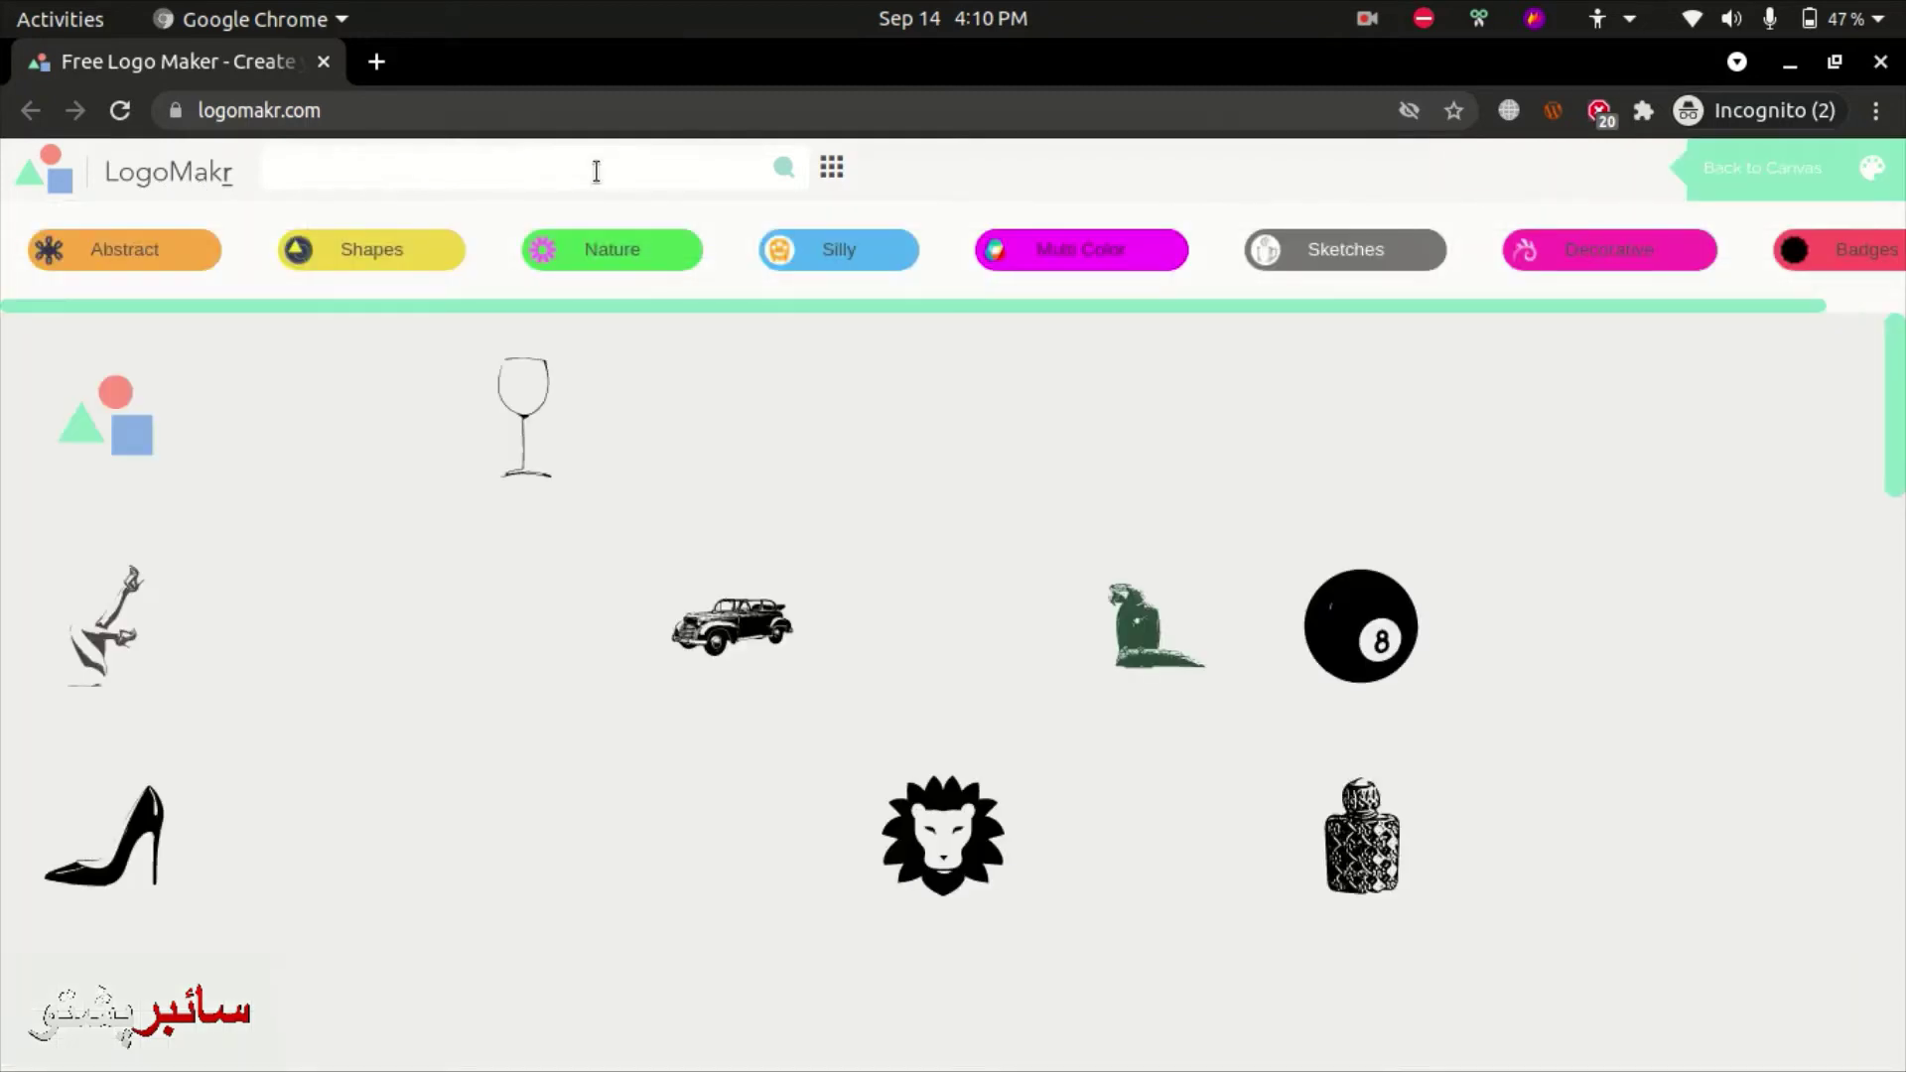
text(blog)
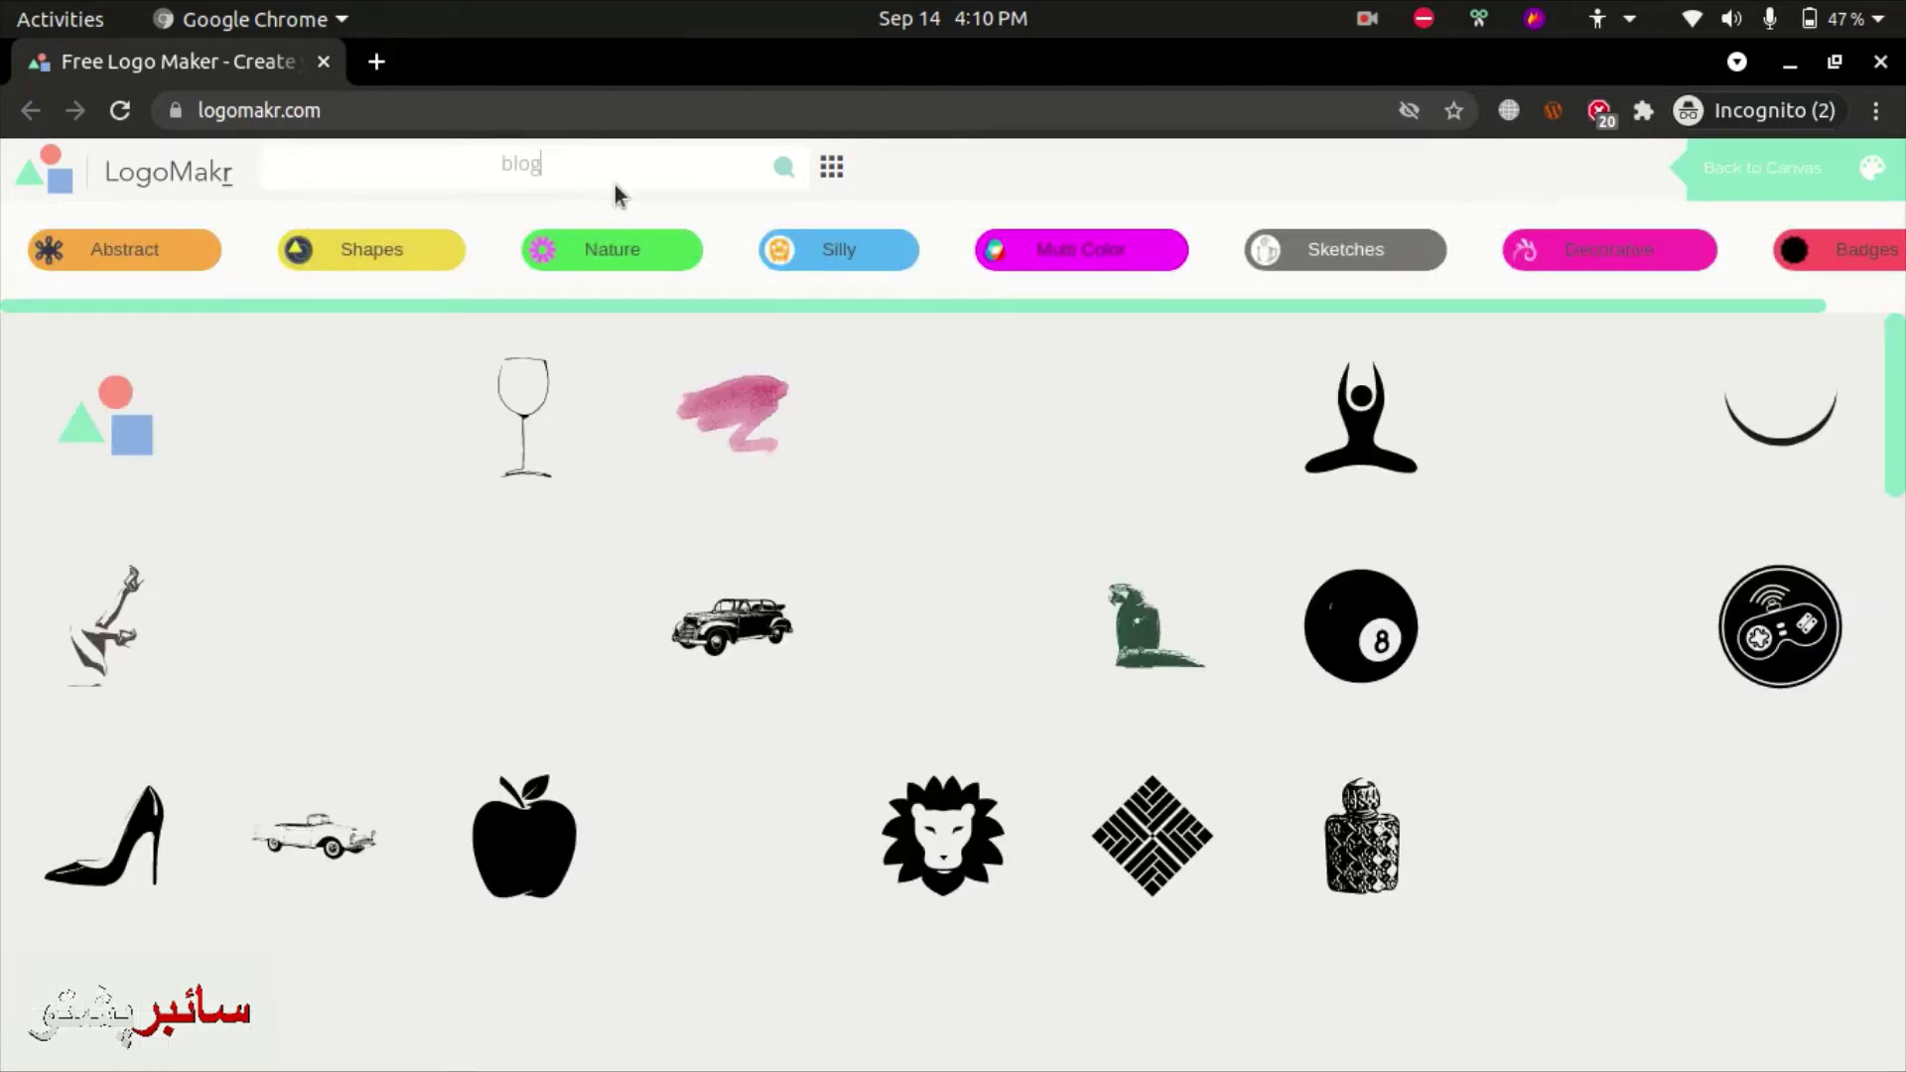
key(Return)
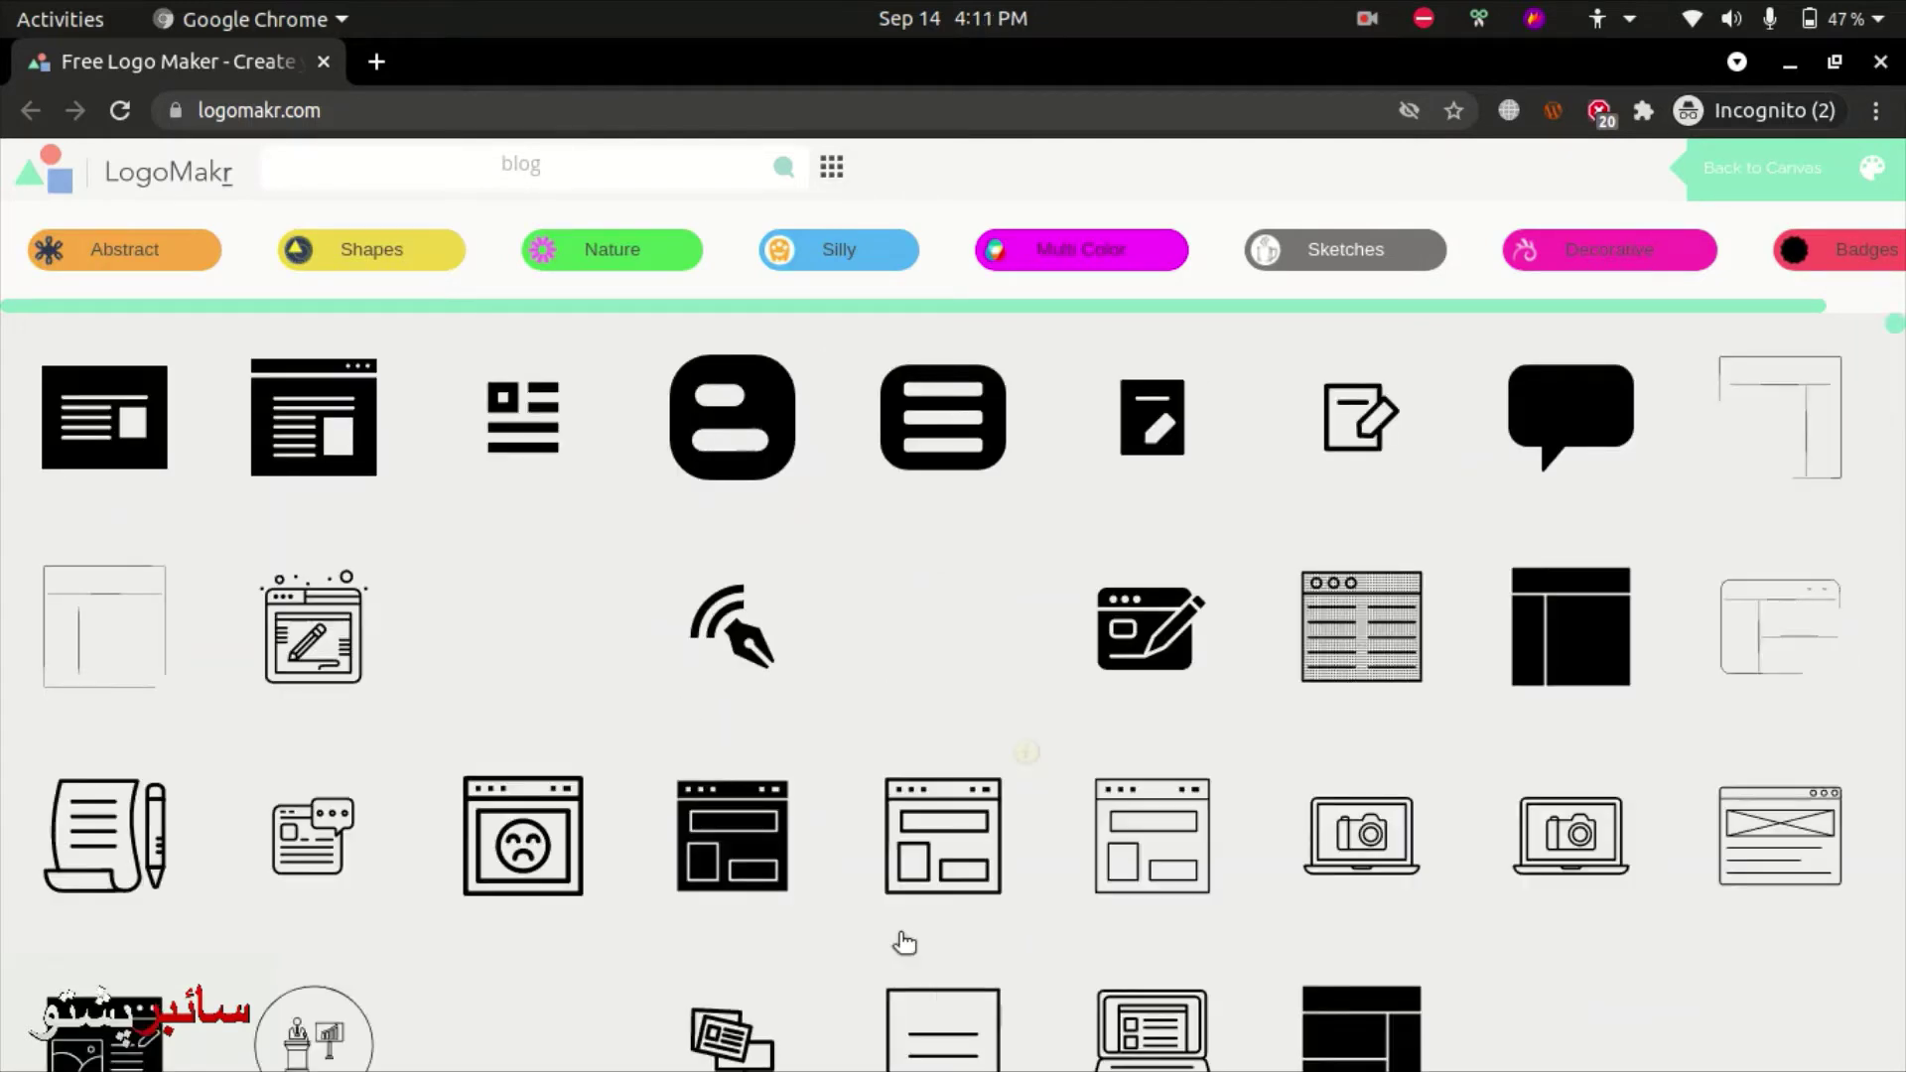
scroll(1391, 843, down, 10)
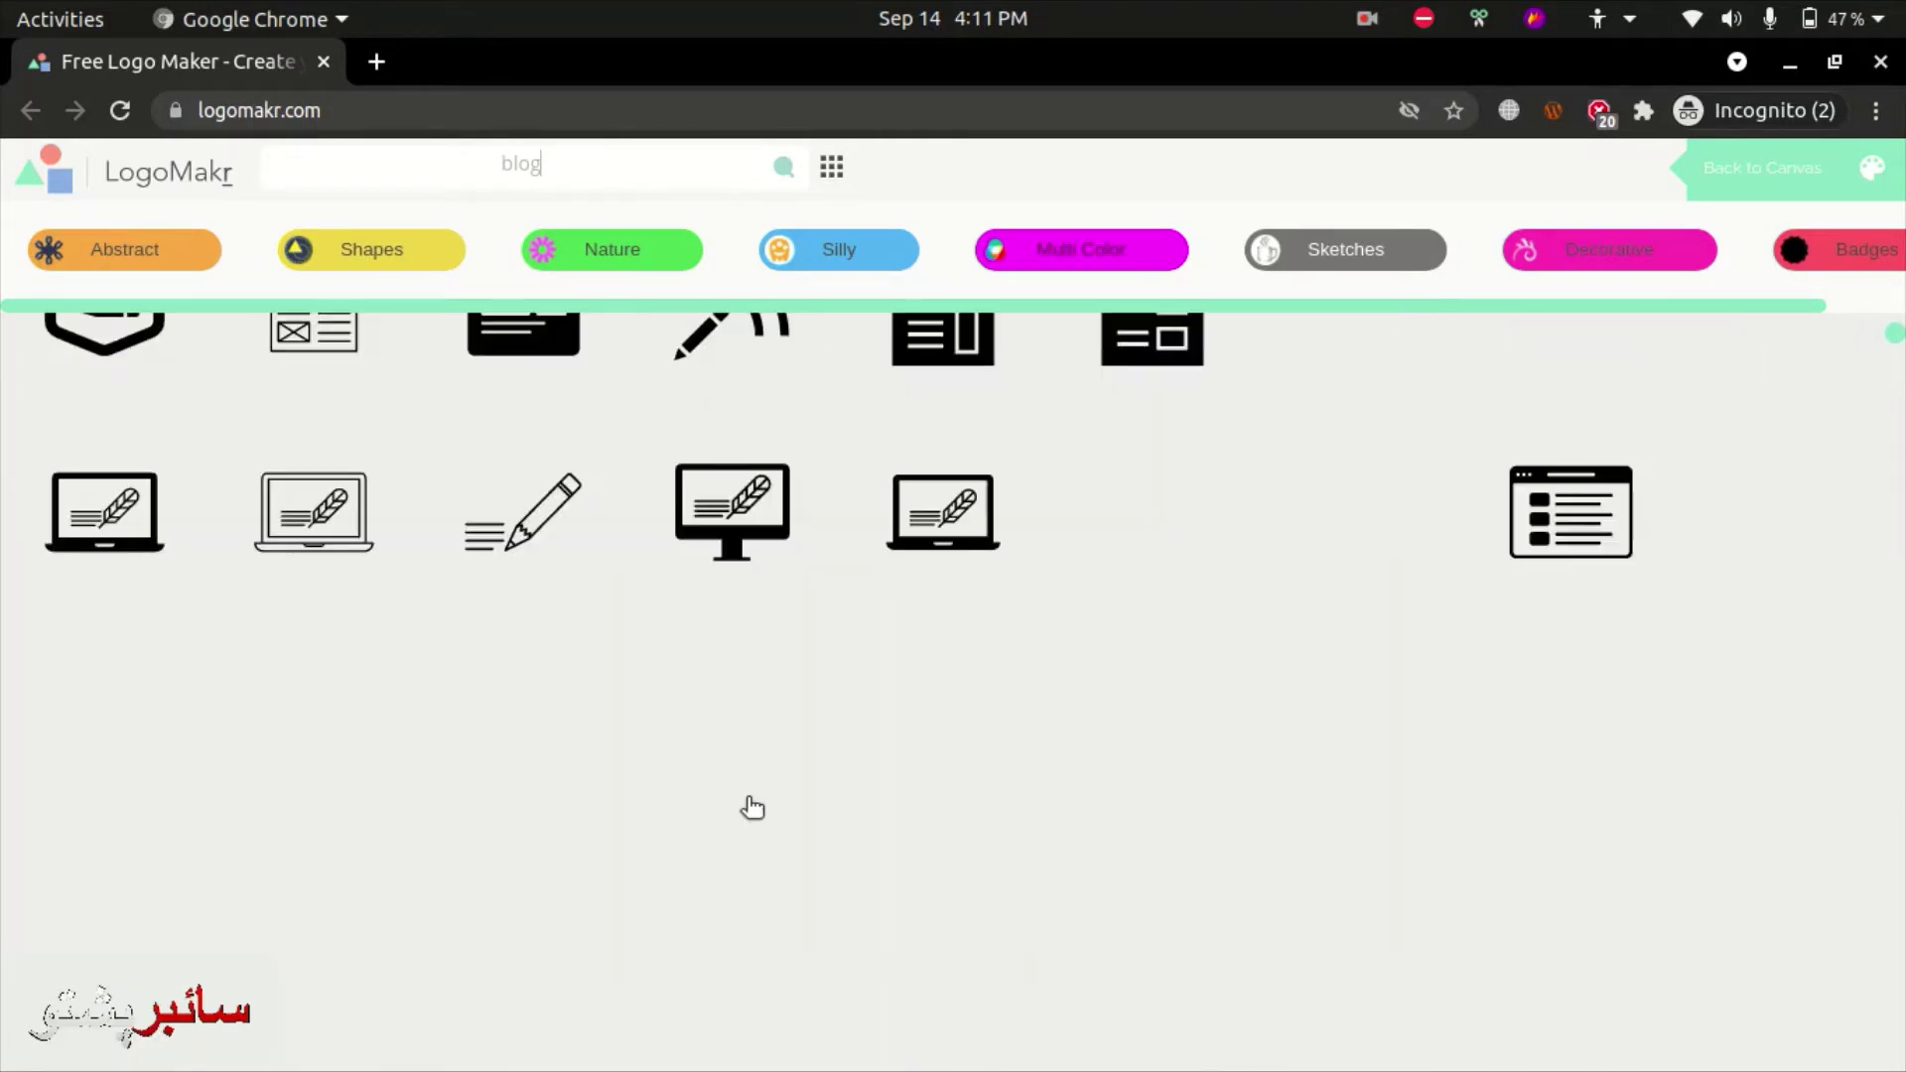
scroll(688, 676, up, 10)
Replace the graphics search term with "B" and look through the results.
key(BackSpace)
key(BackSpace)
key(BackSpace)
key(BackSpace)
text(B)
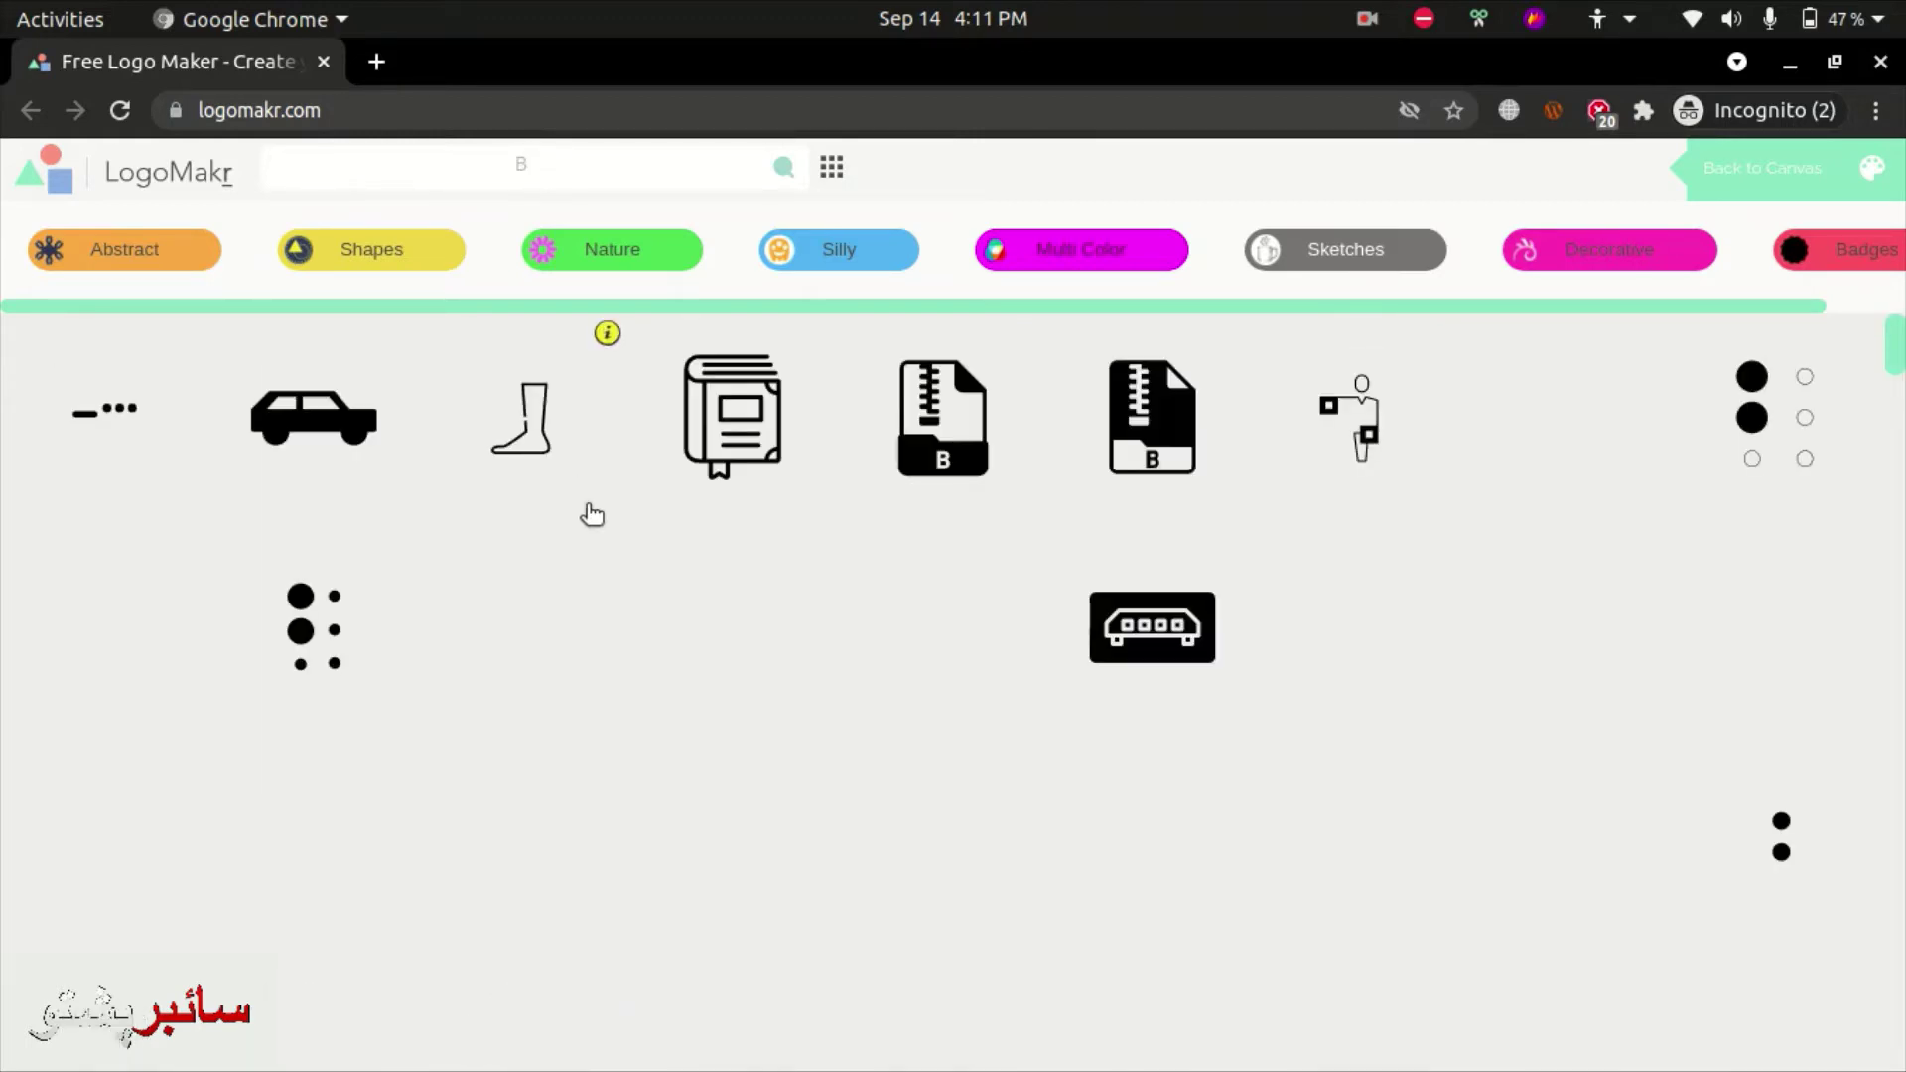
scroll(883, 695, down, 5)
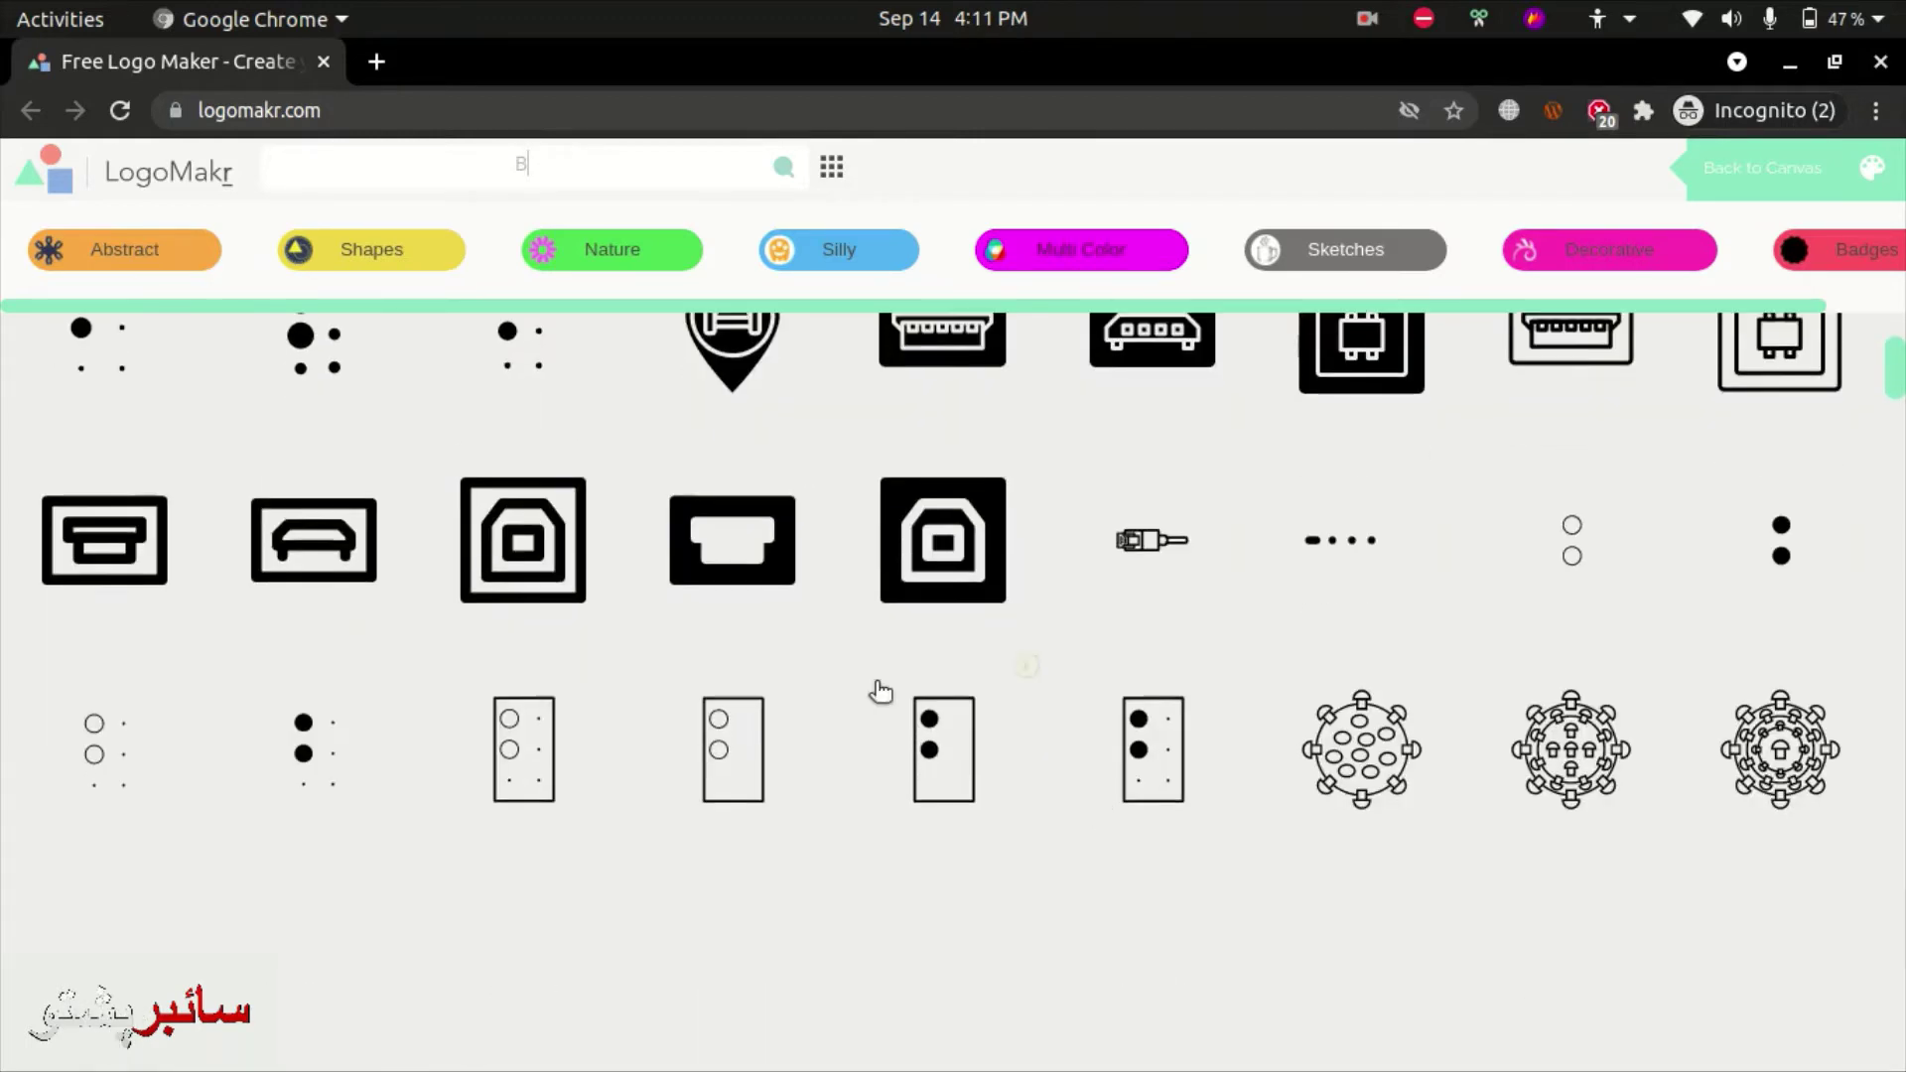
scroll(1387, 594, up, 5)
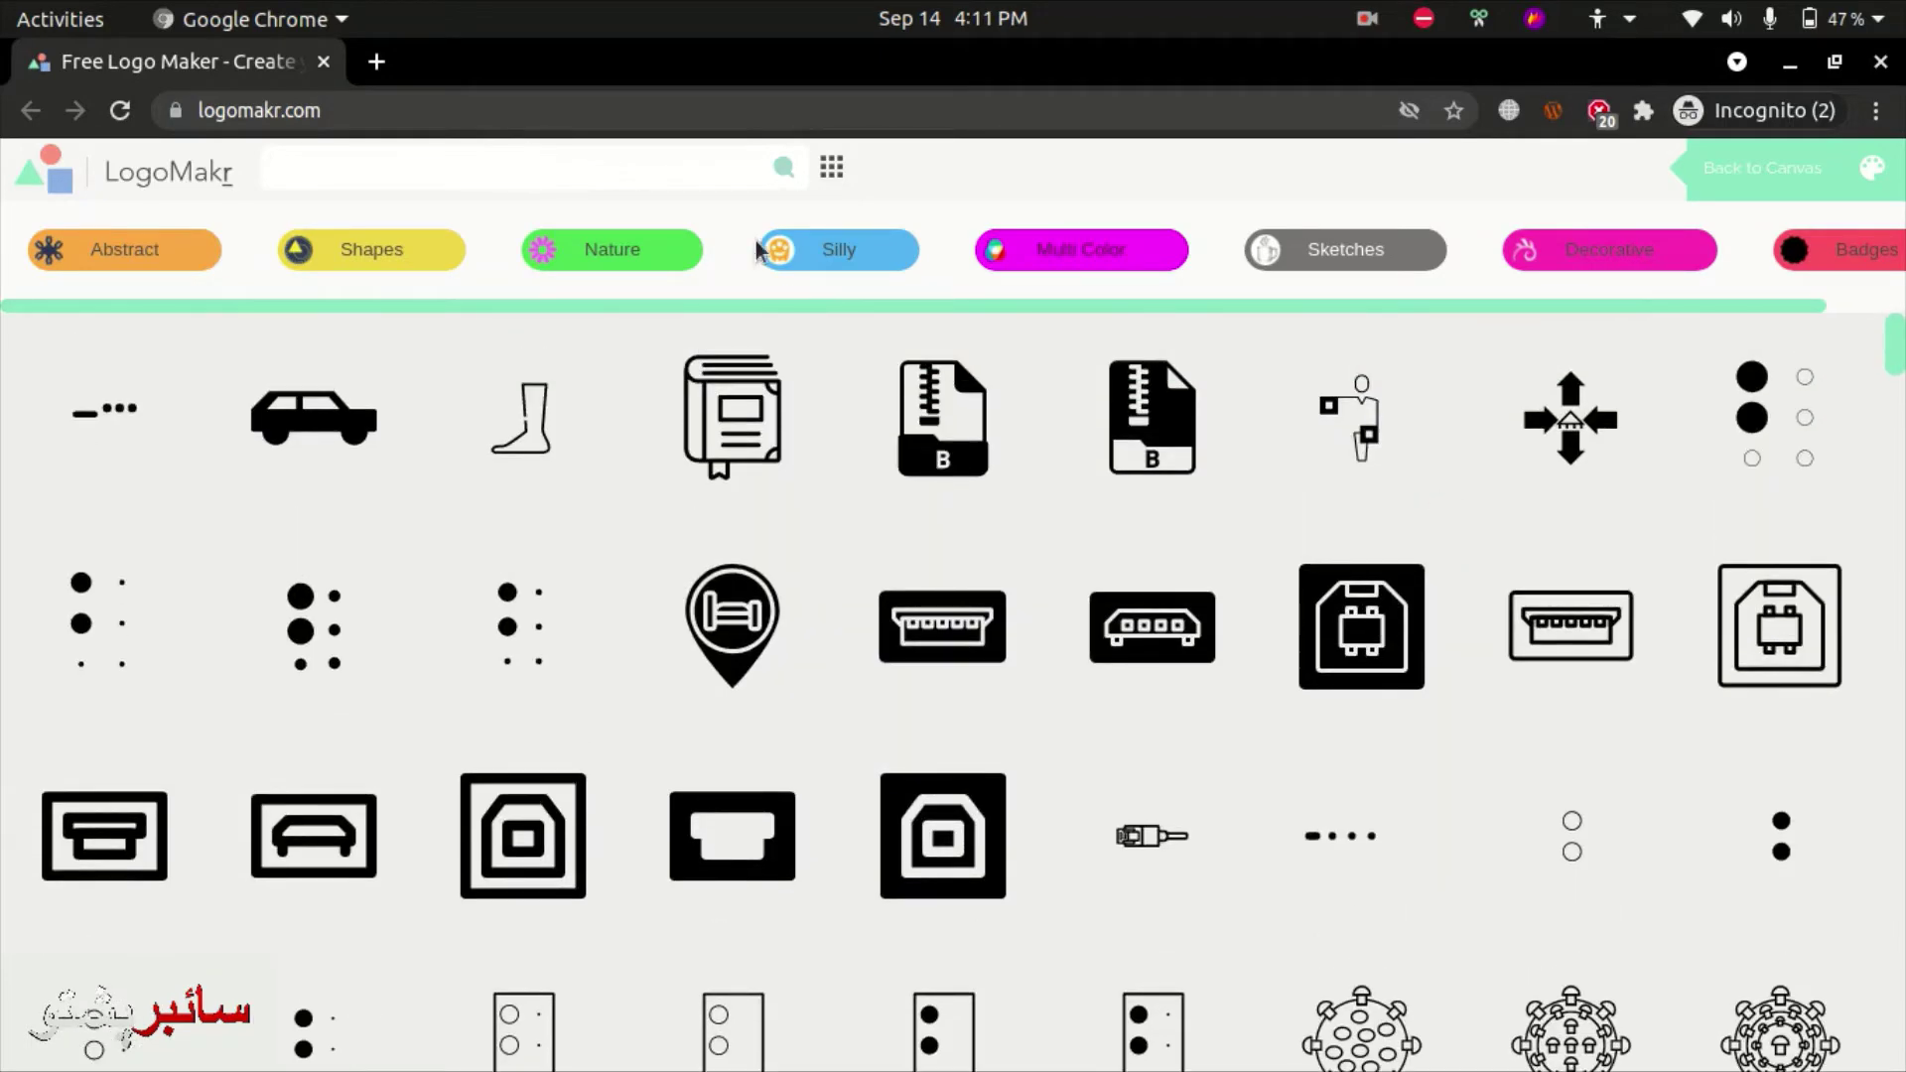
Search the graphics for "Help" and add the solid black clipart of two reaching hands to the canvas.
key(Return)
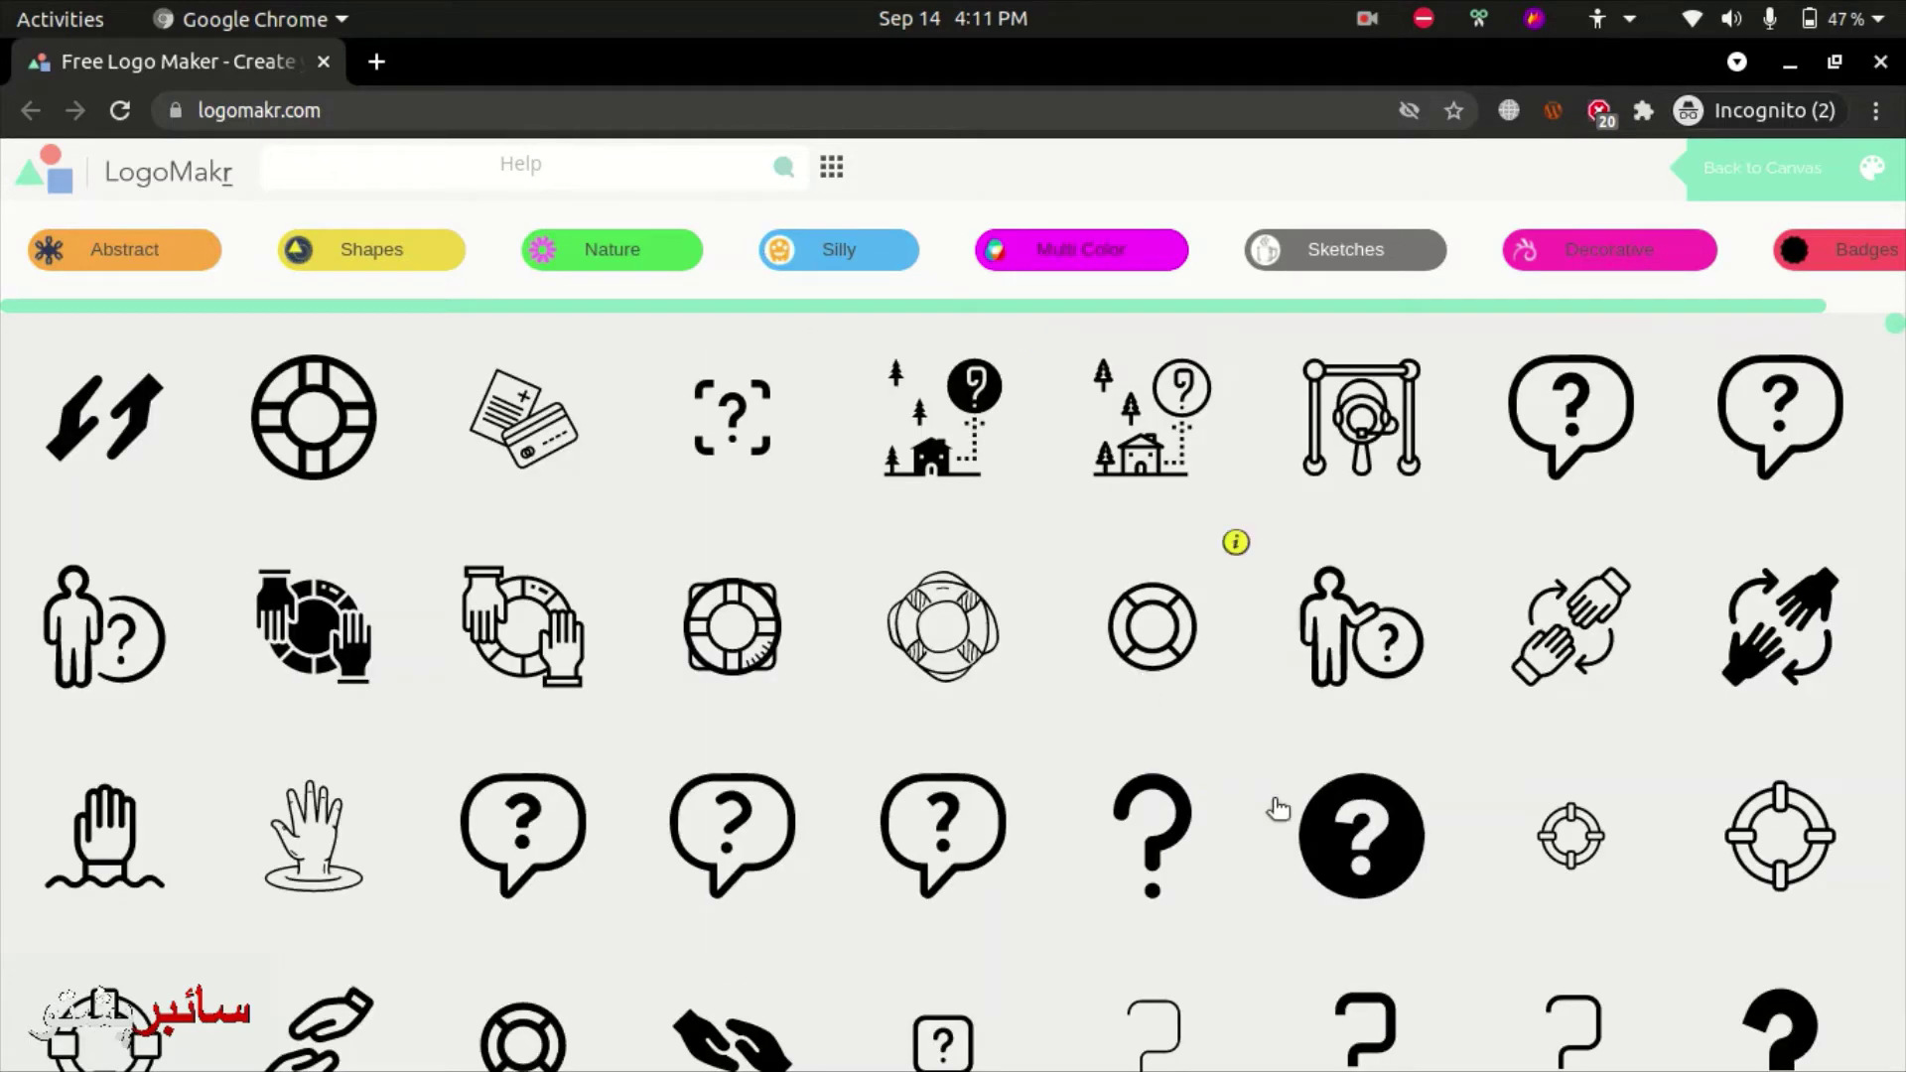
scroll(1507, 896, down, 4)
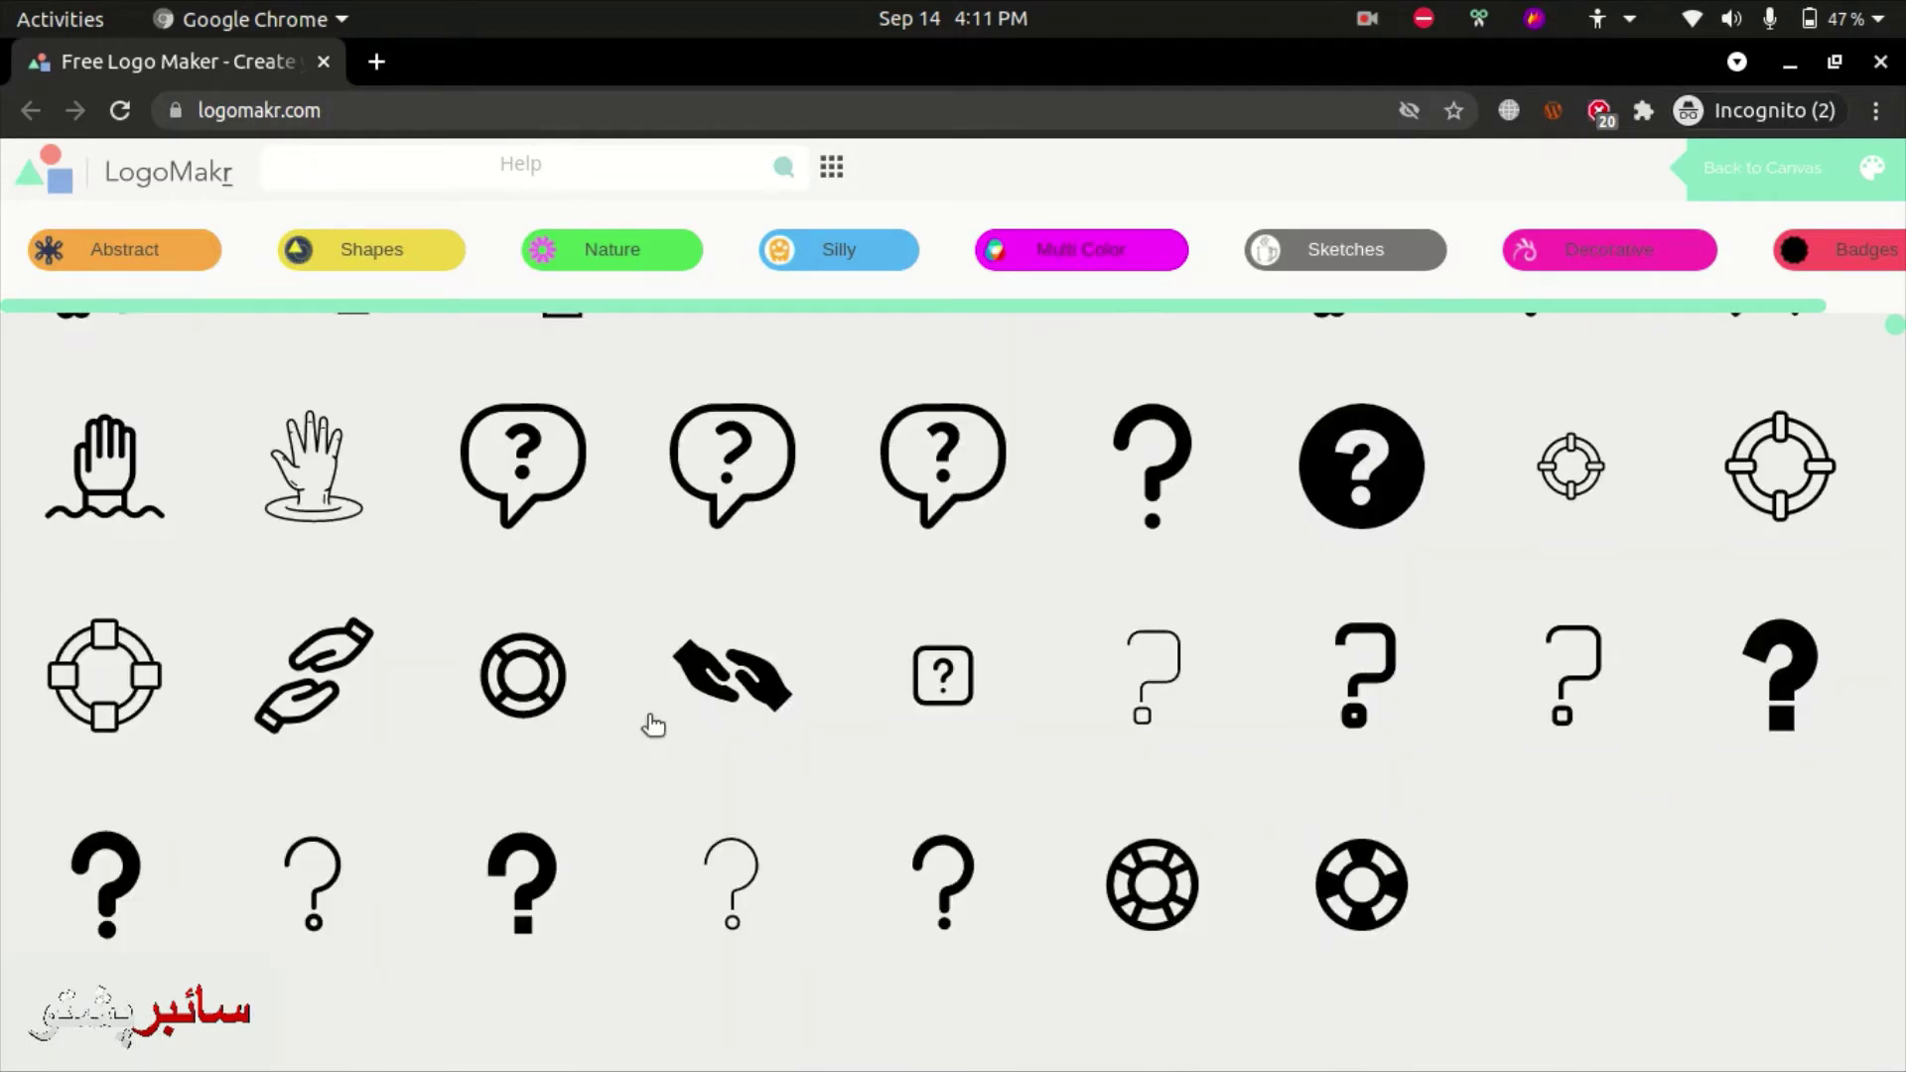
click(703, 675)
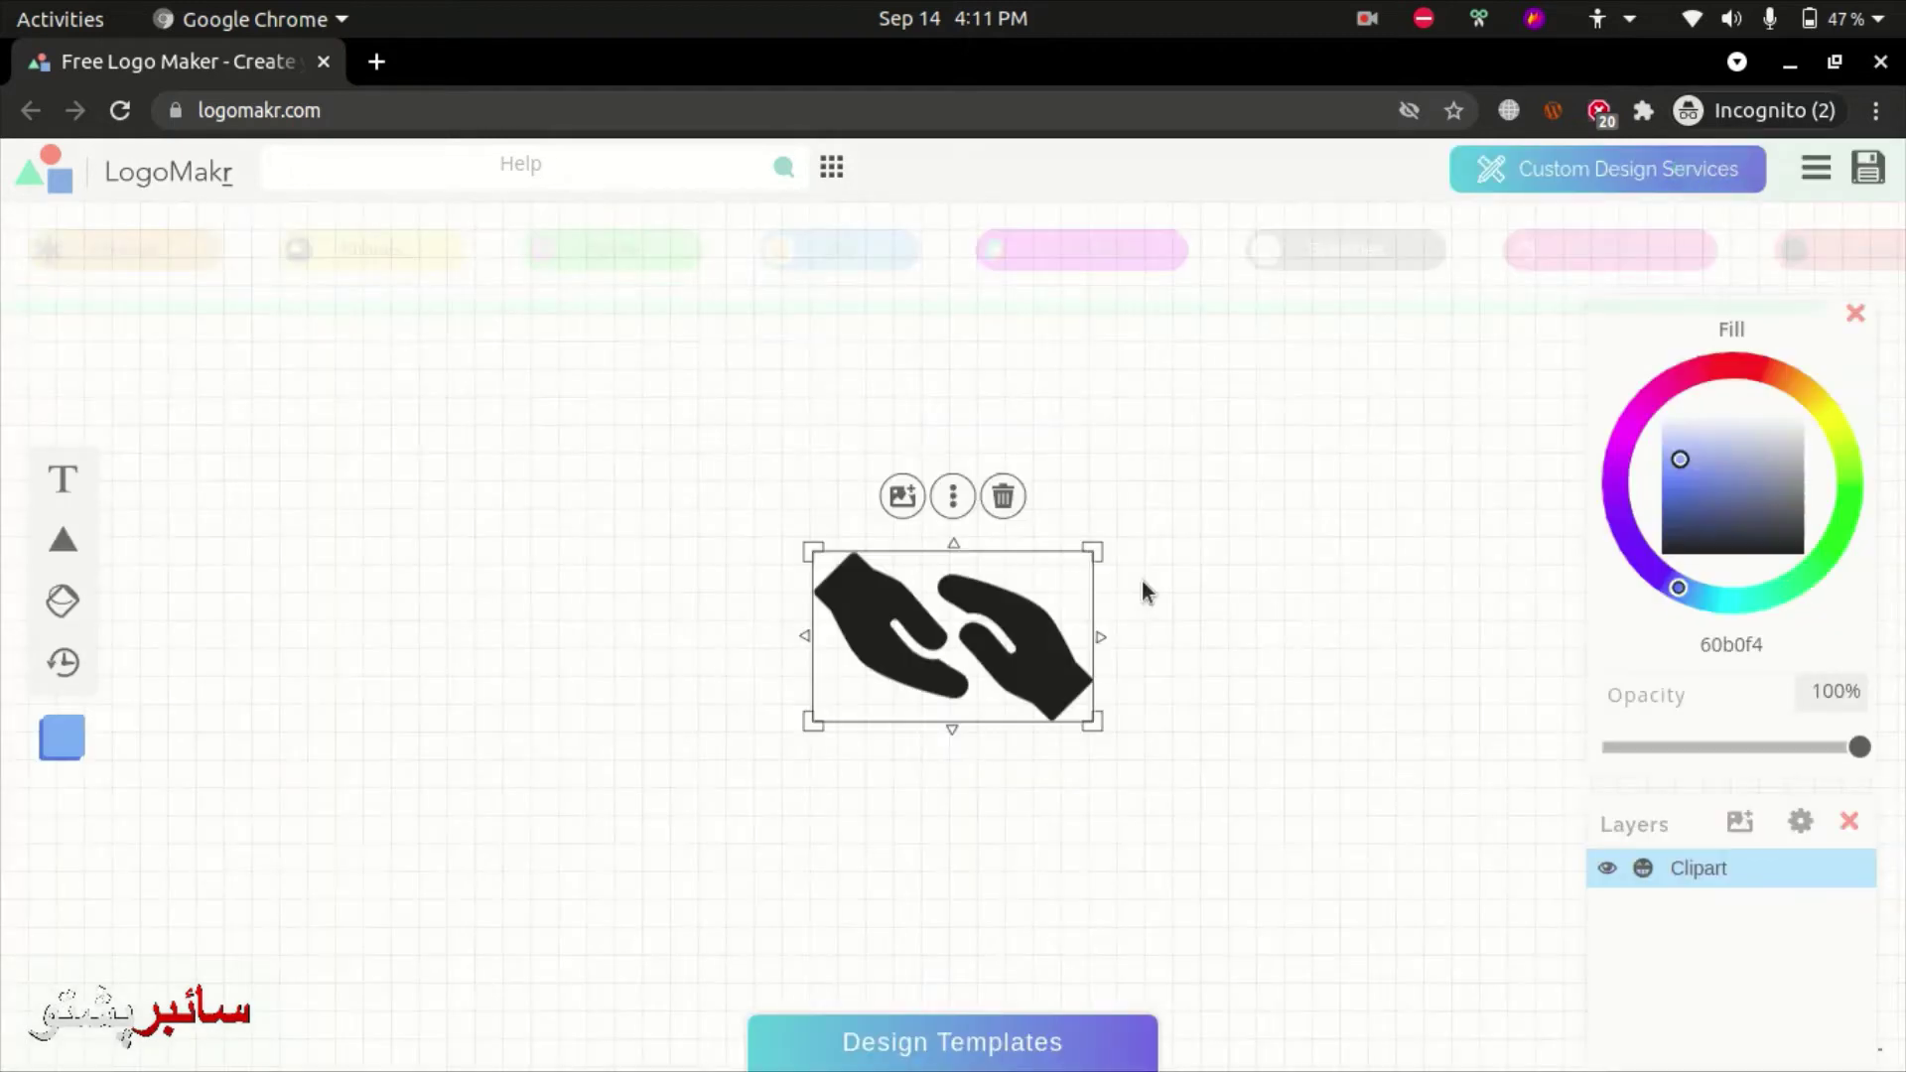
Enlarge the two-hands clipart to about one and a half times its size and reposition it near the canvas centre.
drag(1093, 550, 1238, 459)
drag(1026, 536, 876, 502)
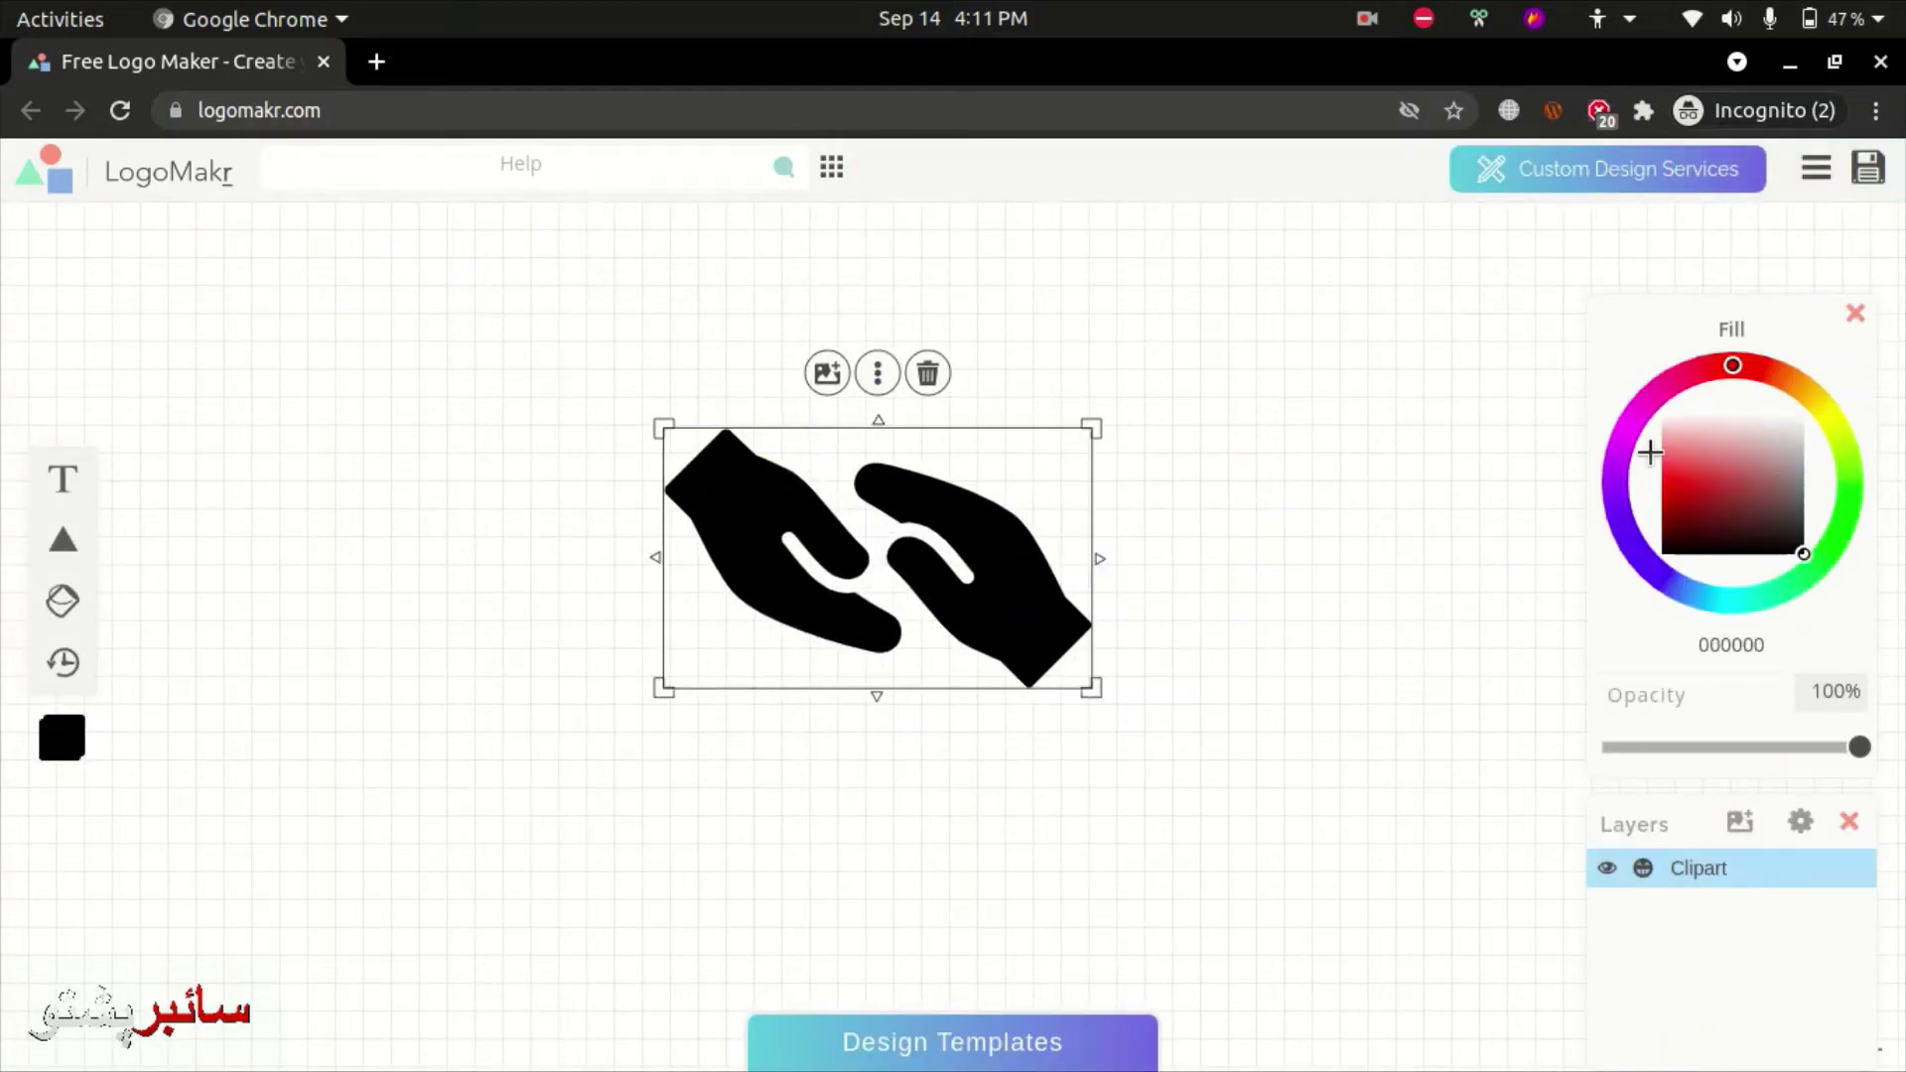
Recolour the two-hands clipart from the colour wheel, giving it the bright blue fill 0077ff.
drag(1808, 393, 1826, 440)
mouse_move(1631, 486)
mouse_down()
mouse_move(1659, 609)
mouse_move(1630, 580)
mouse_up()
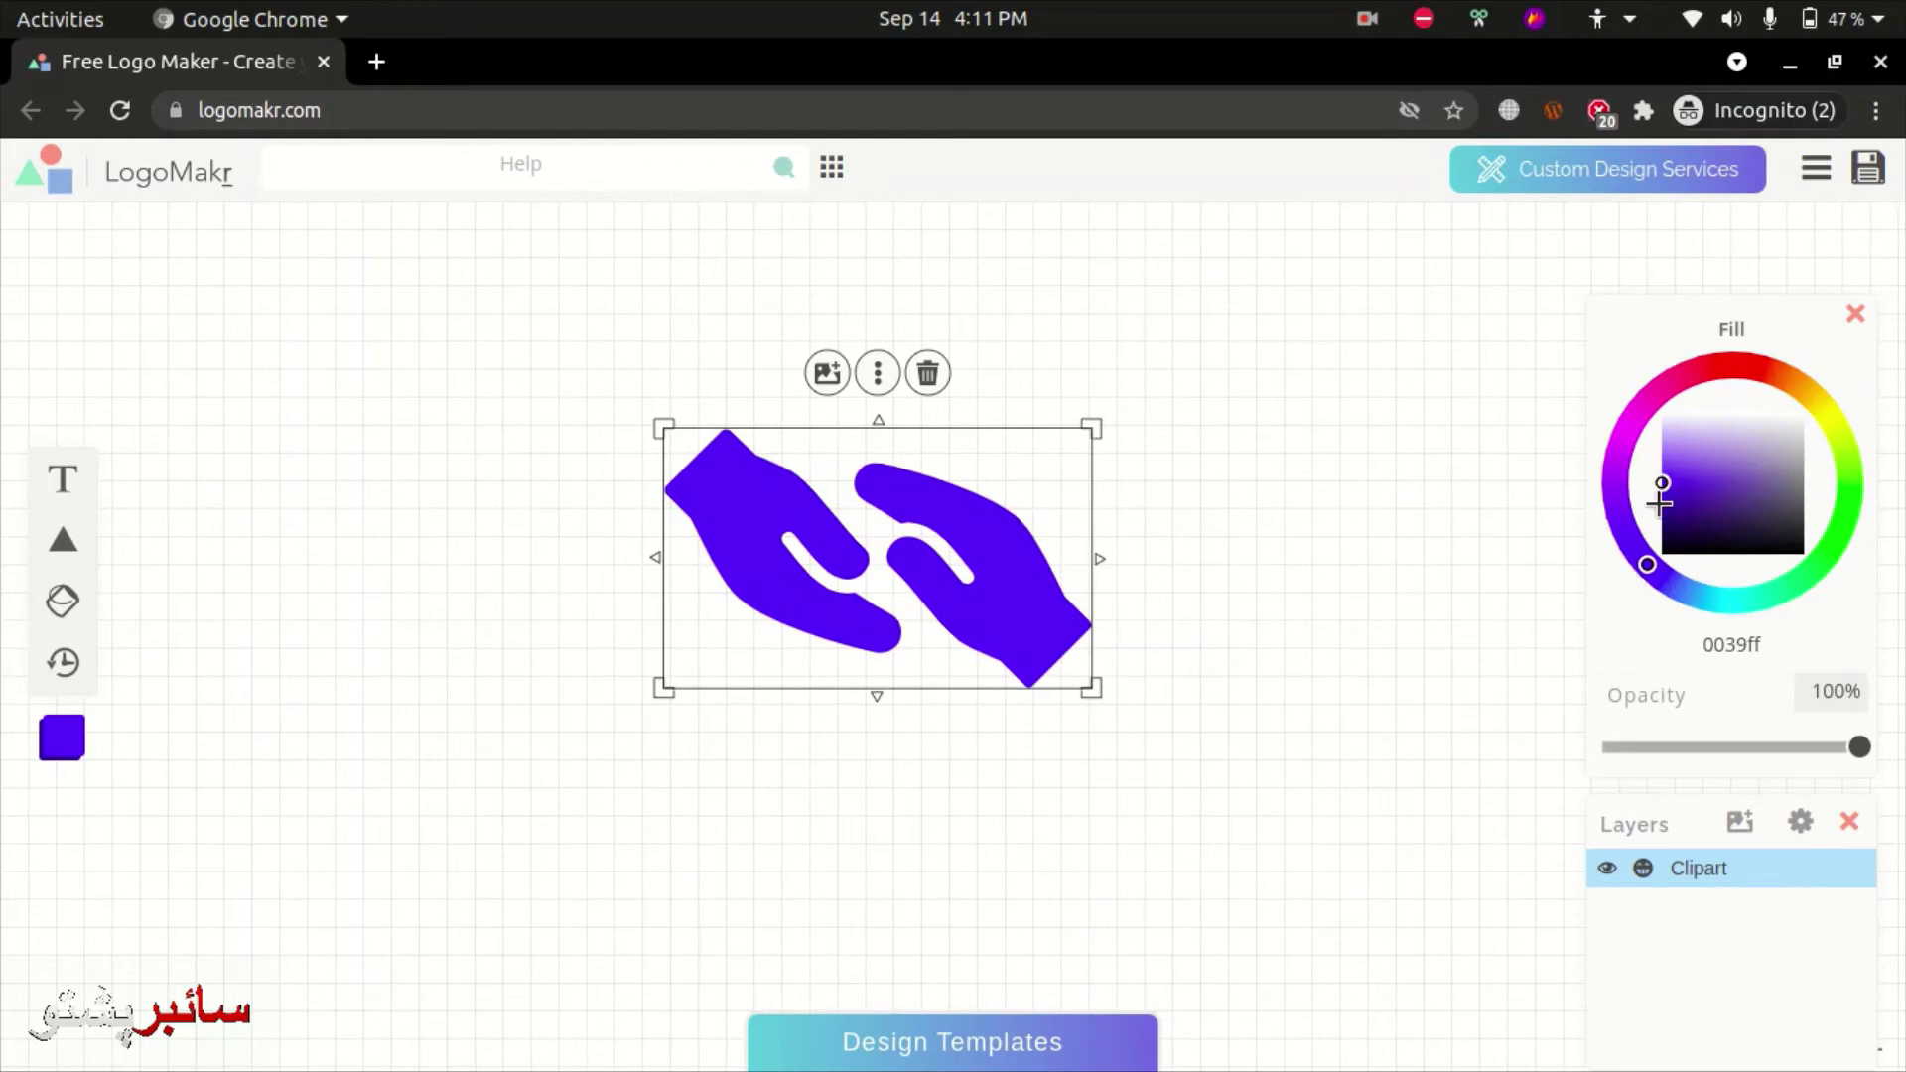
drag(1665, 480, 1680, 509)
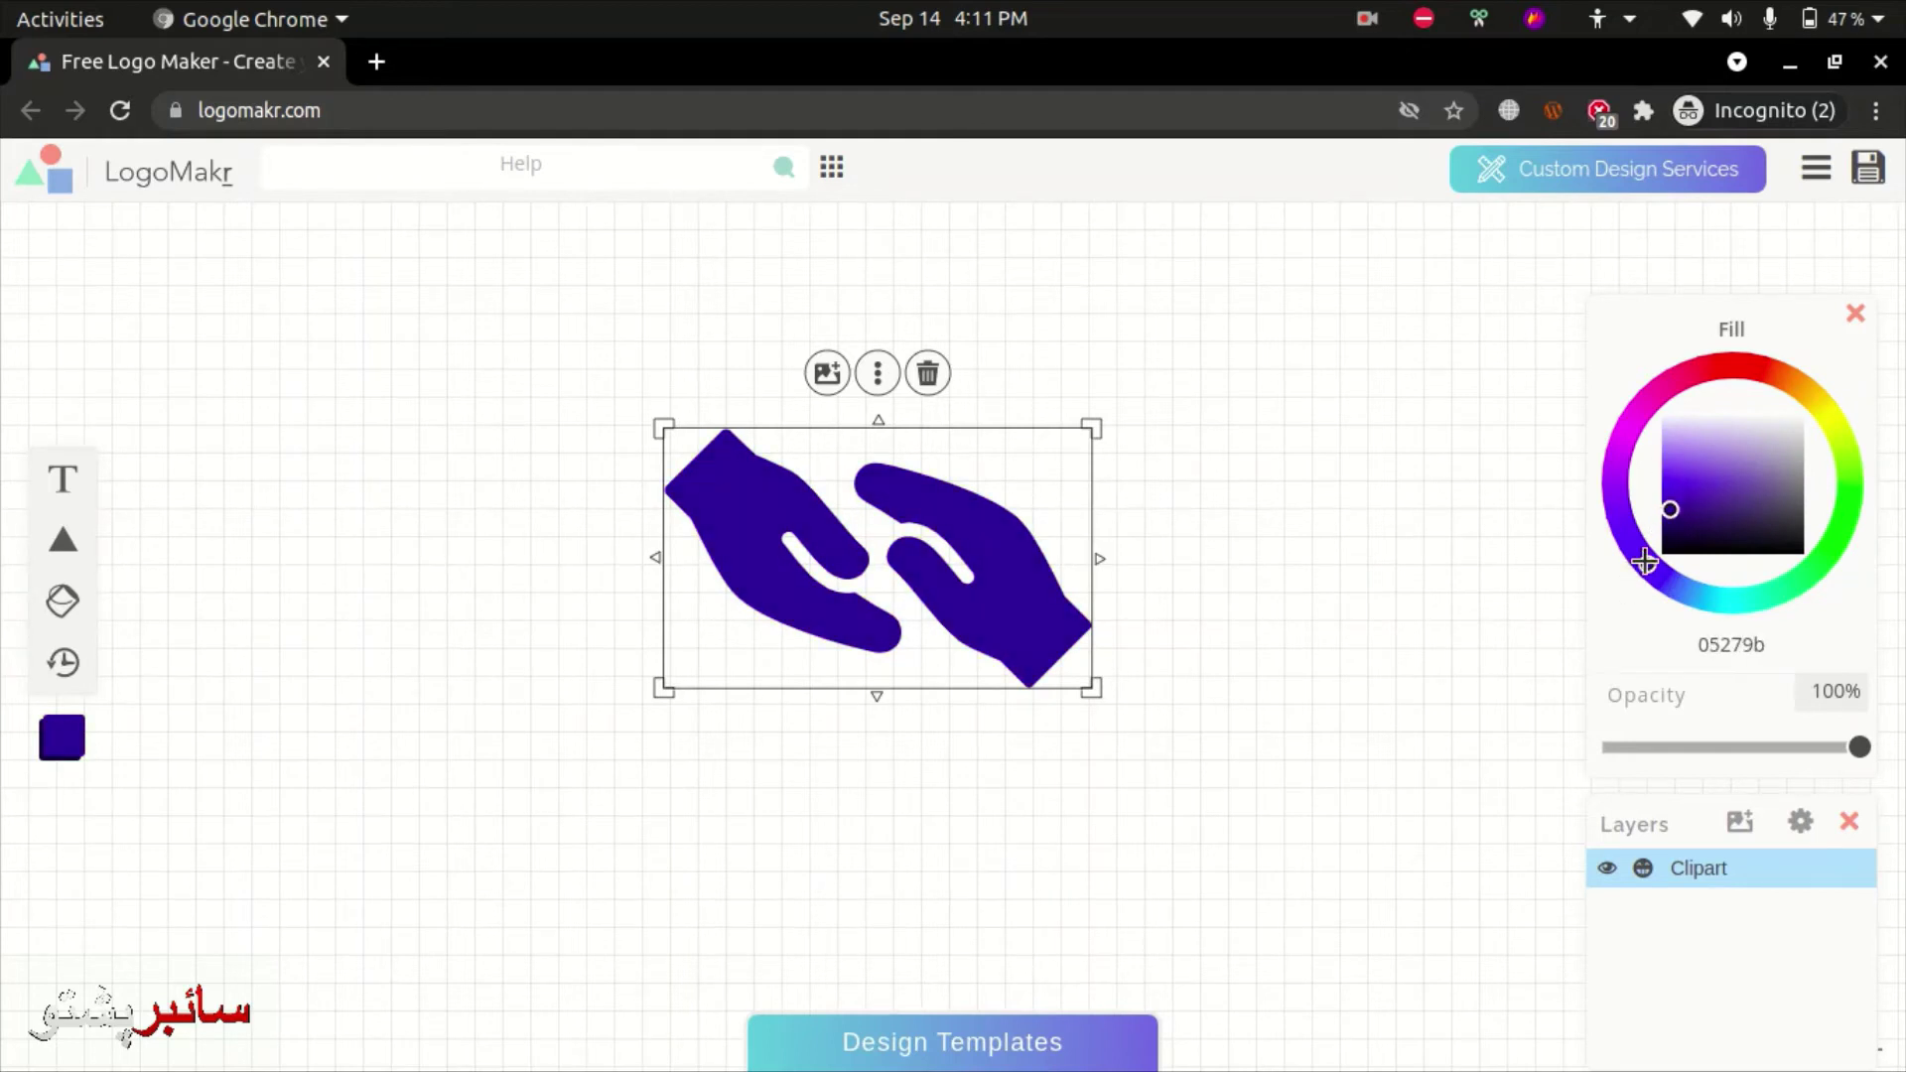
mouse_move(1644, 562)
mouse_down()
mouse_move(1748, 596)
mouse_move(1833, 532)
mouse_move(1850, 406)
mouse_move(1770, 565)
mouse_move(1674, 578)
mouse_up()
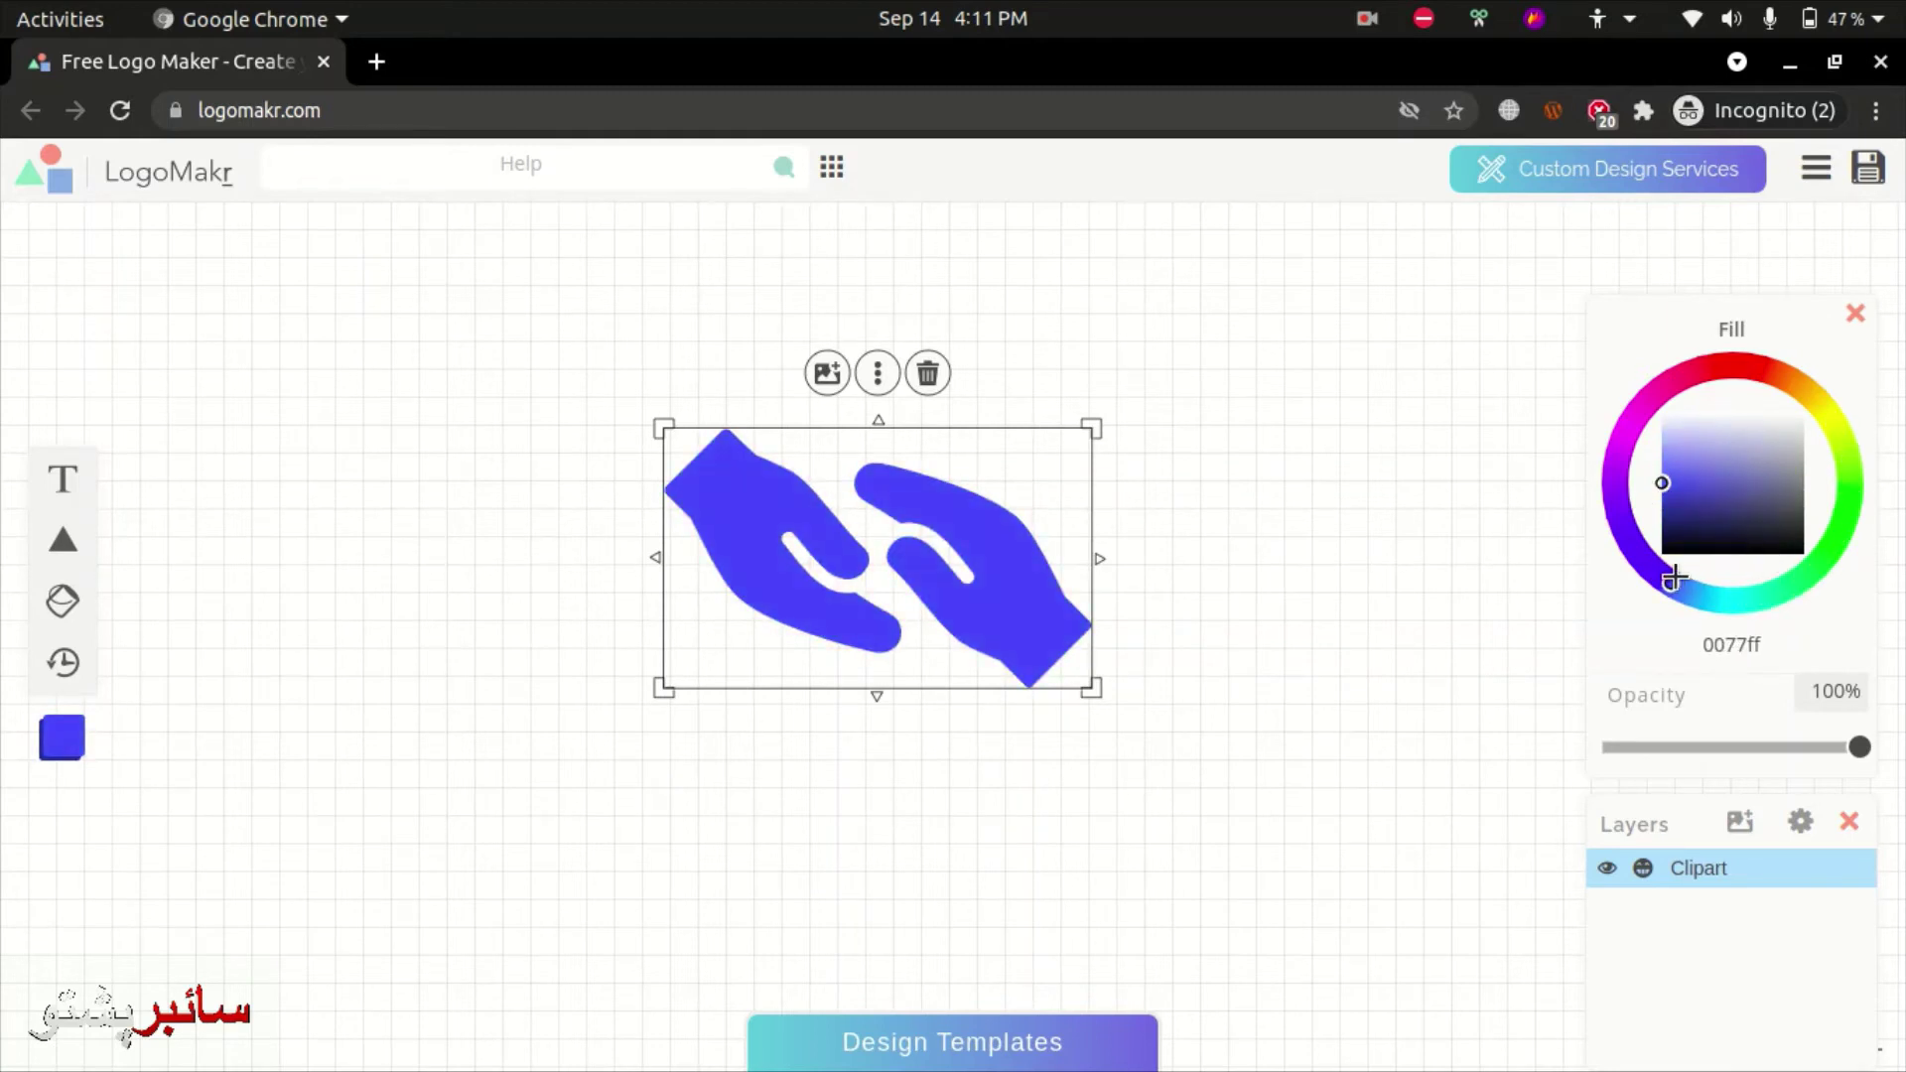
Search Google for "blue color code" in a new browser tab.
key(ctrl+t)
text(f)
key(BackSpace)
text(blue )
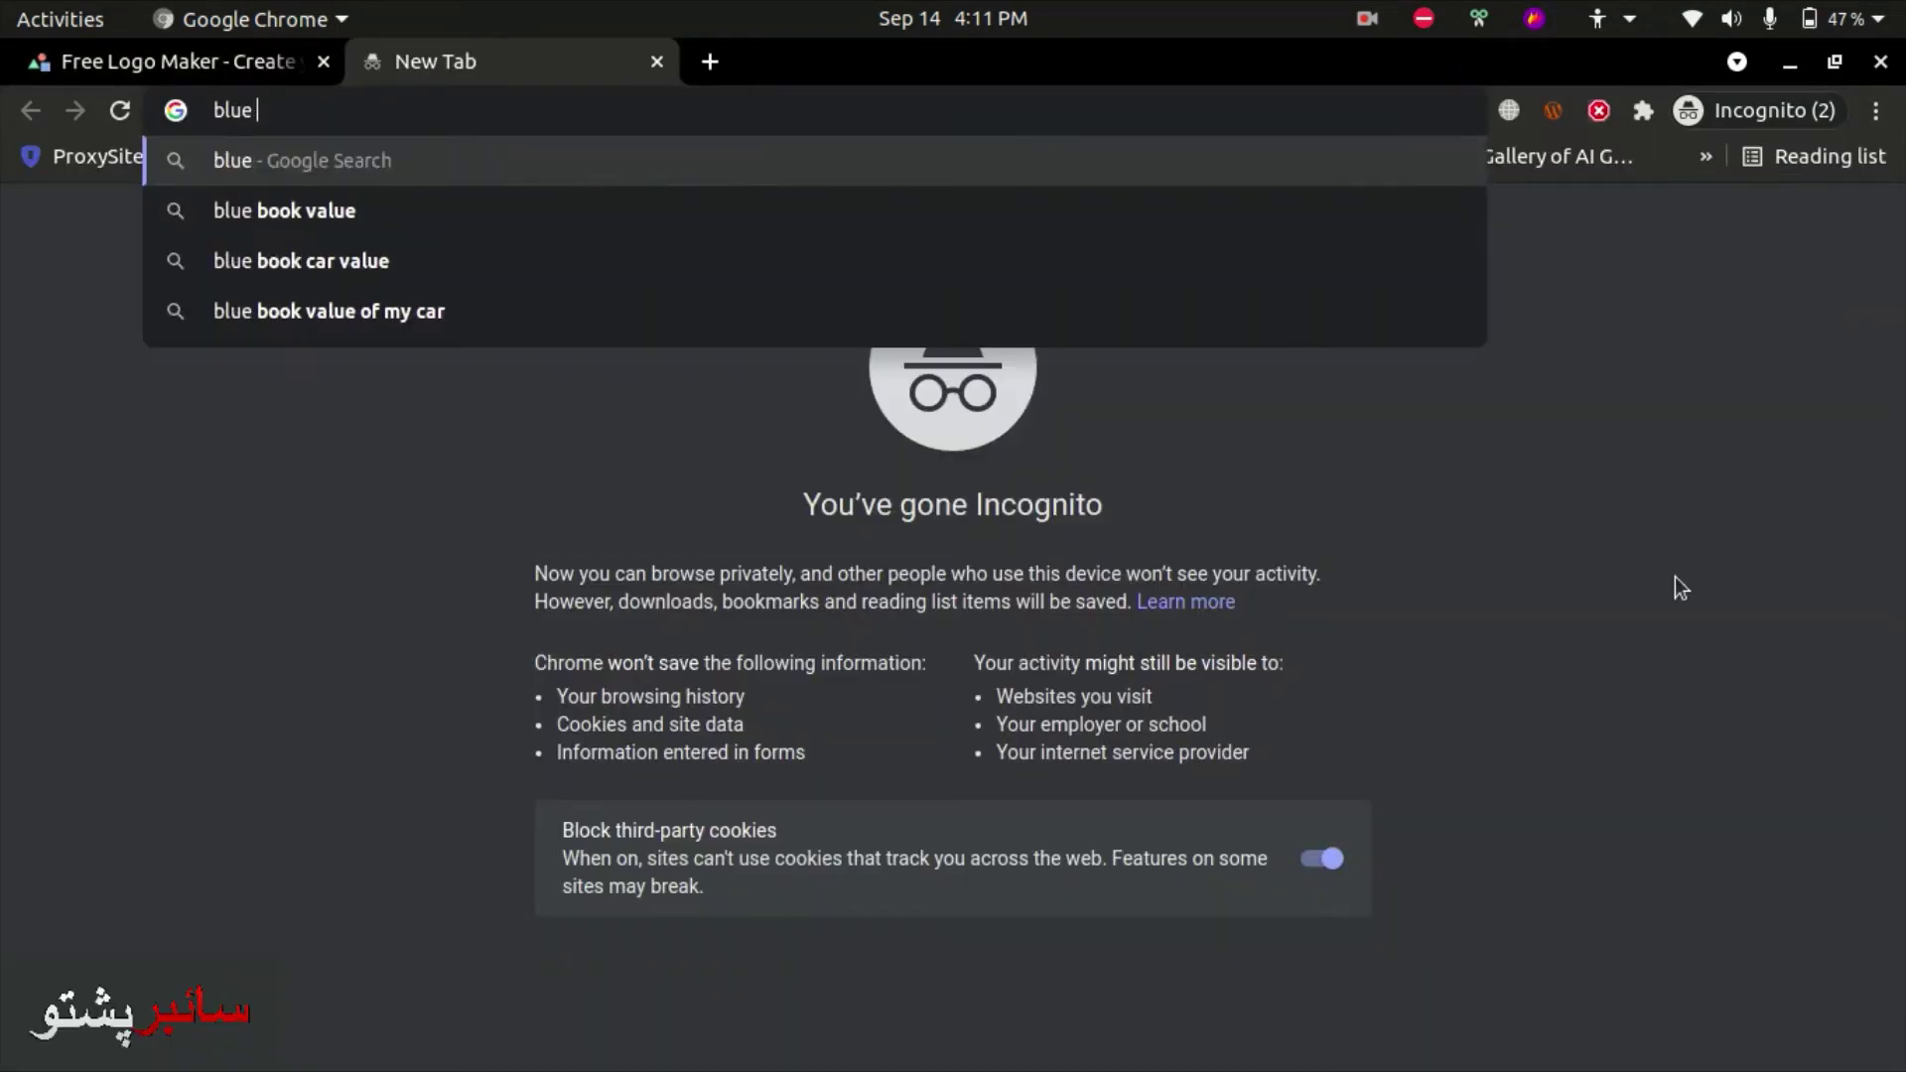
text(color code)
key(Return)
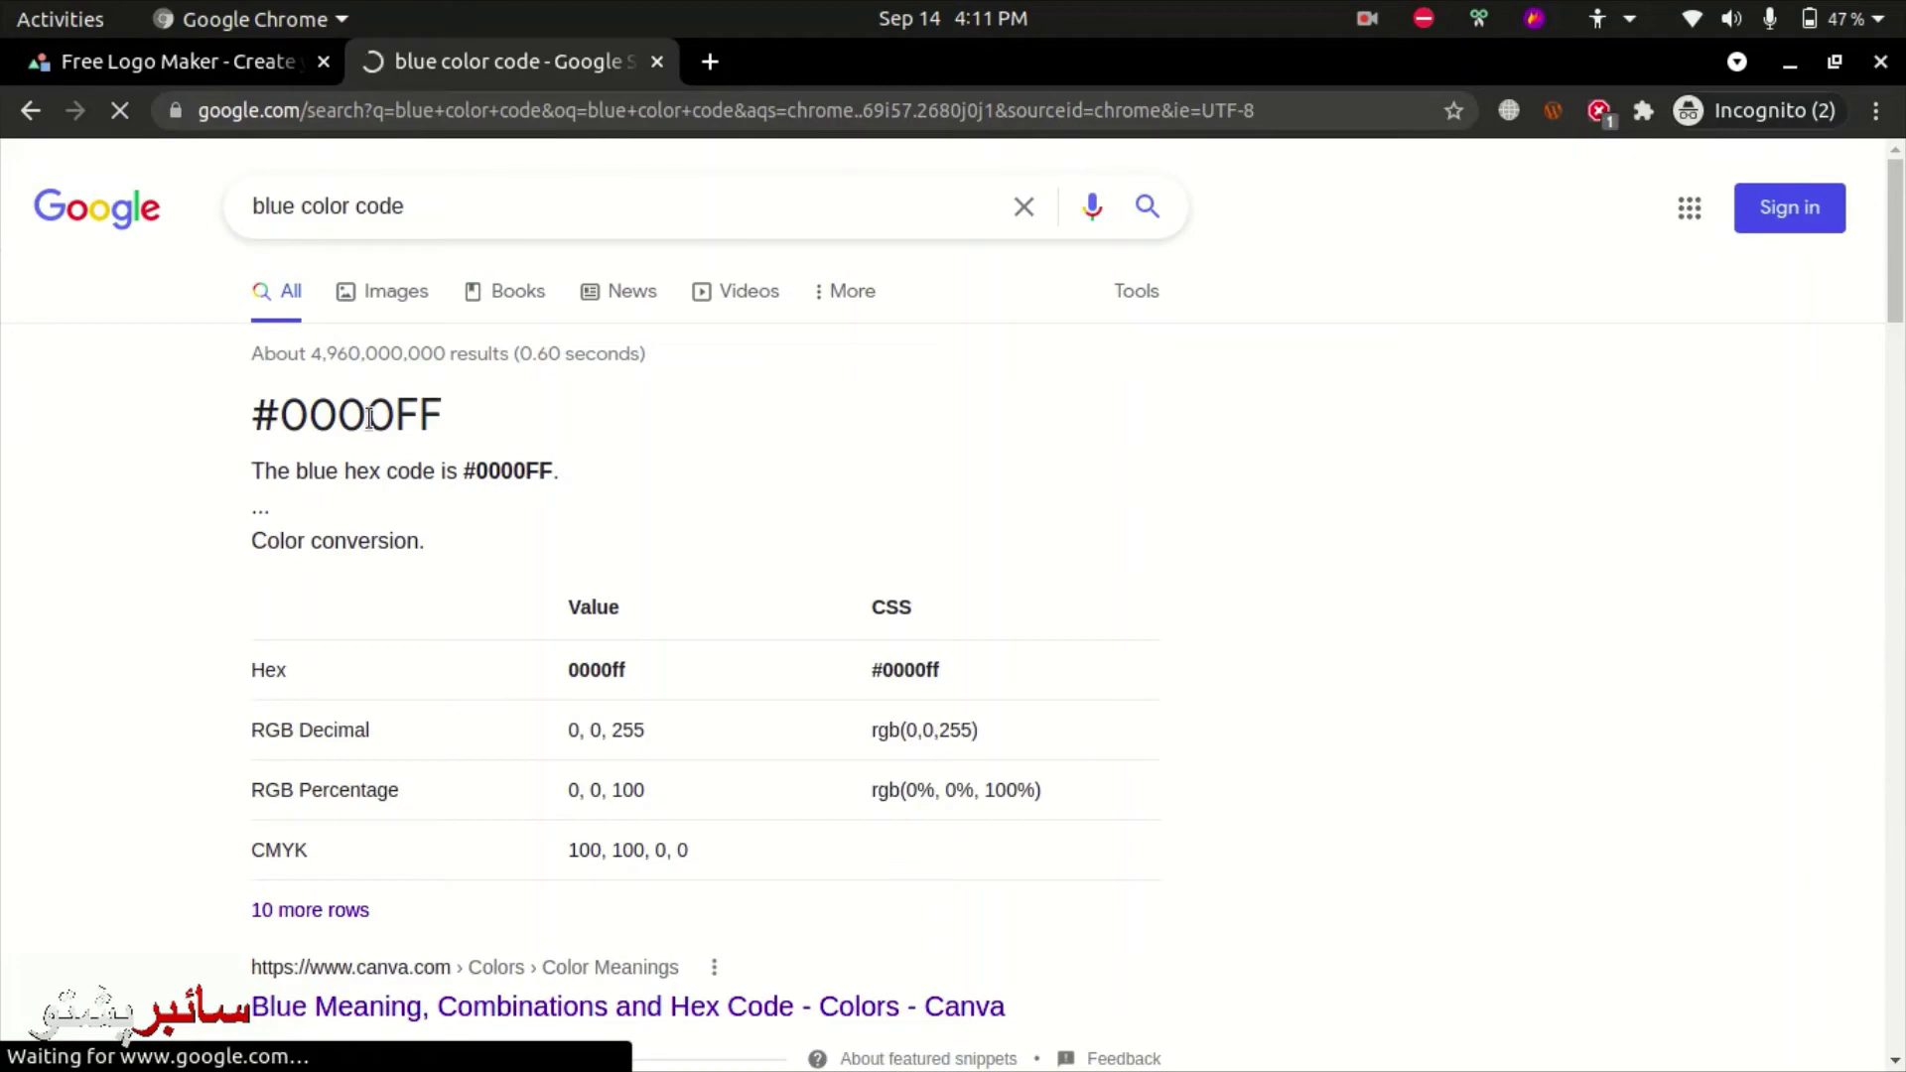
Look through the image results for blue palettes and preview the Pinterest "Shades of Blue Color" chart.
scroll(441, 411, down, 10)
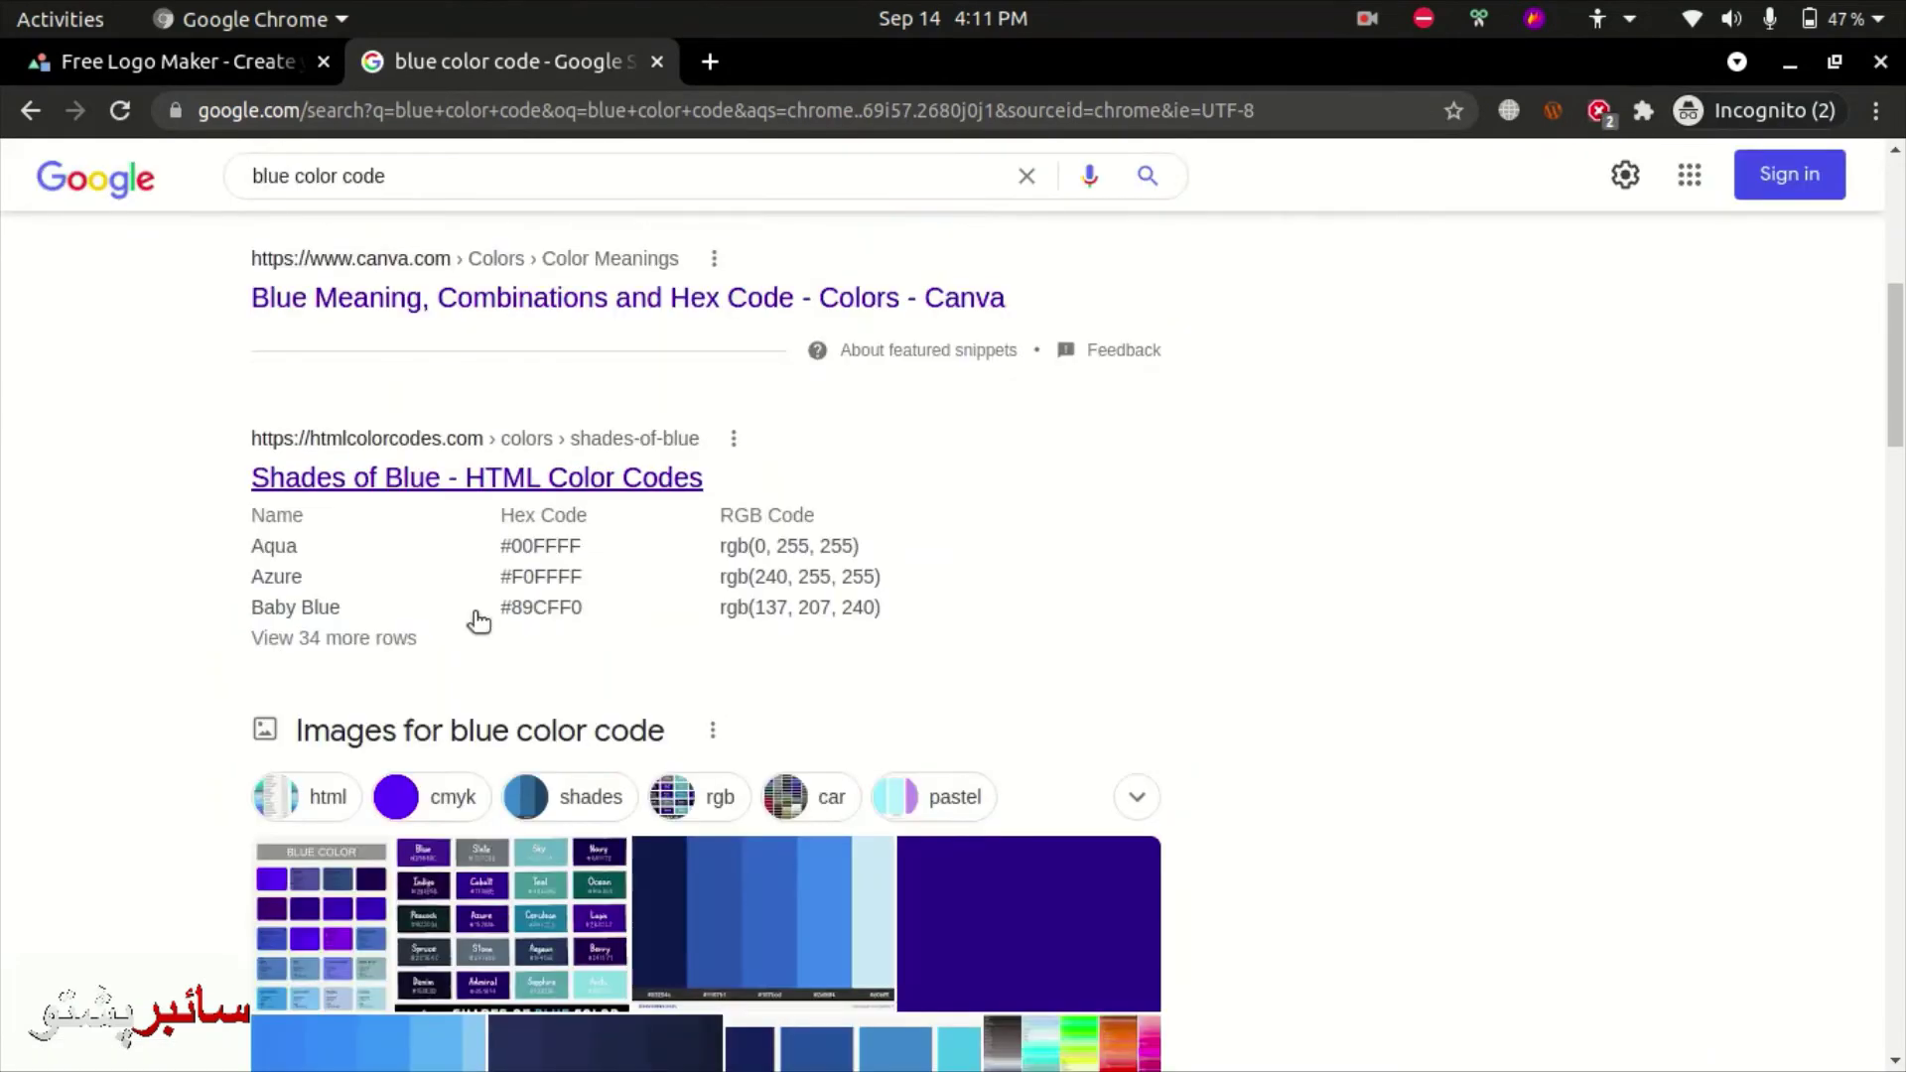
click(1060, 756)
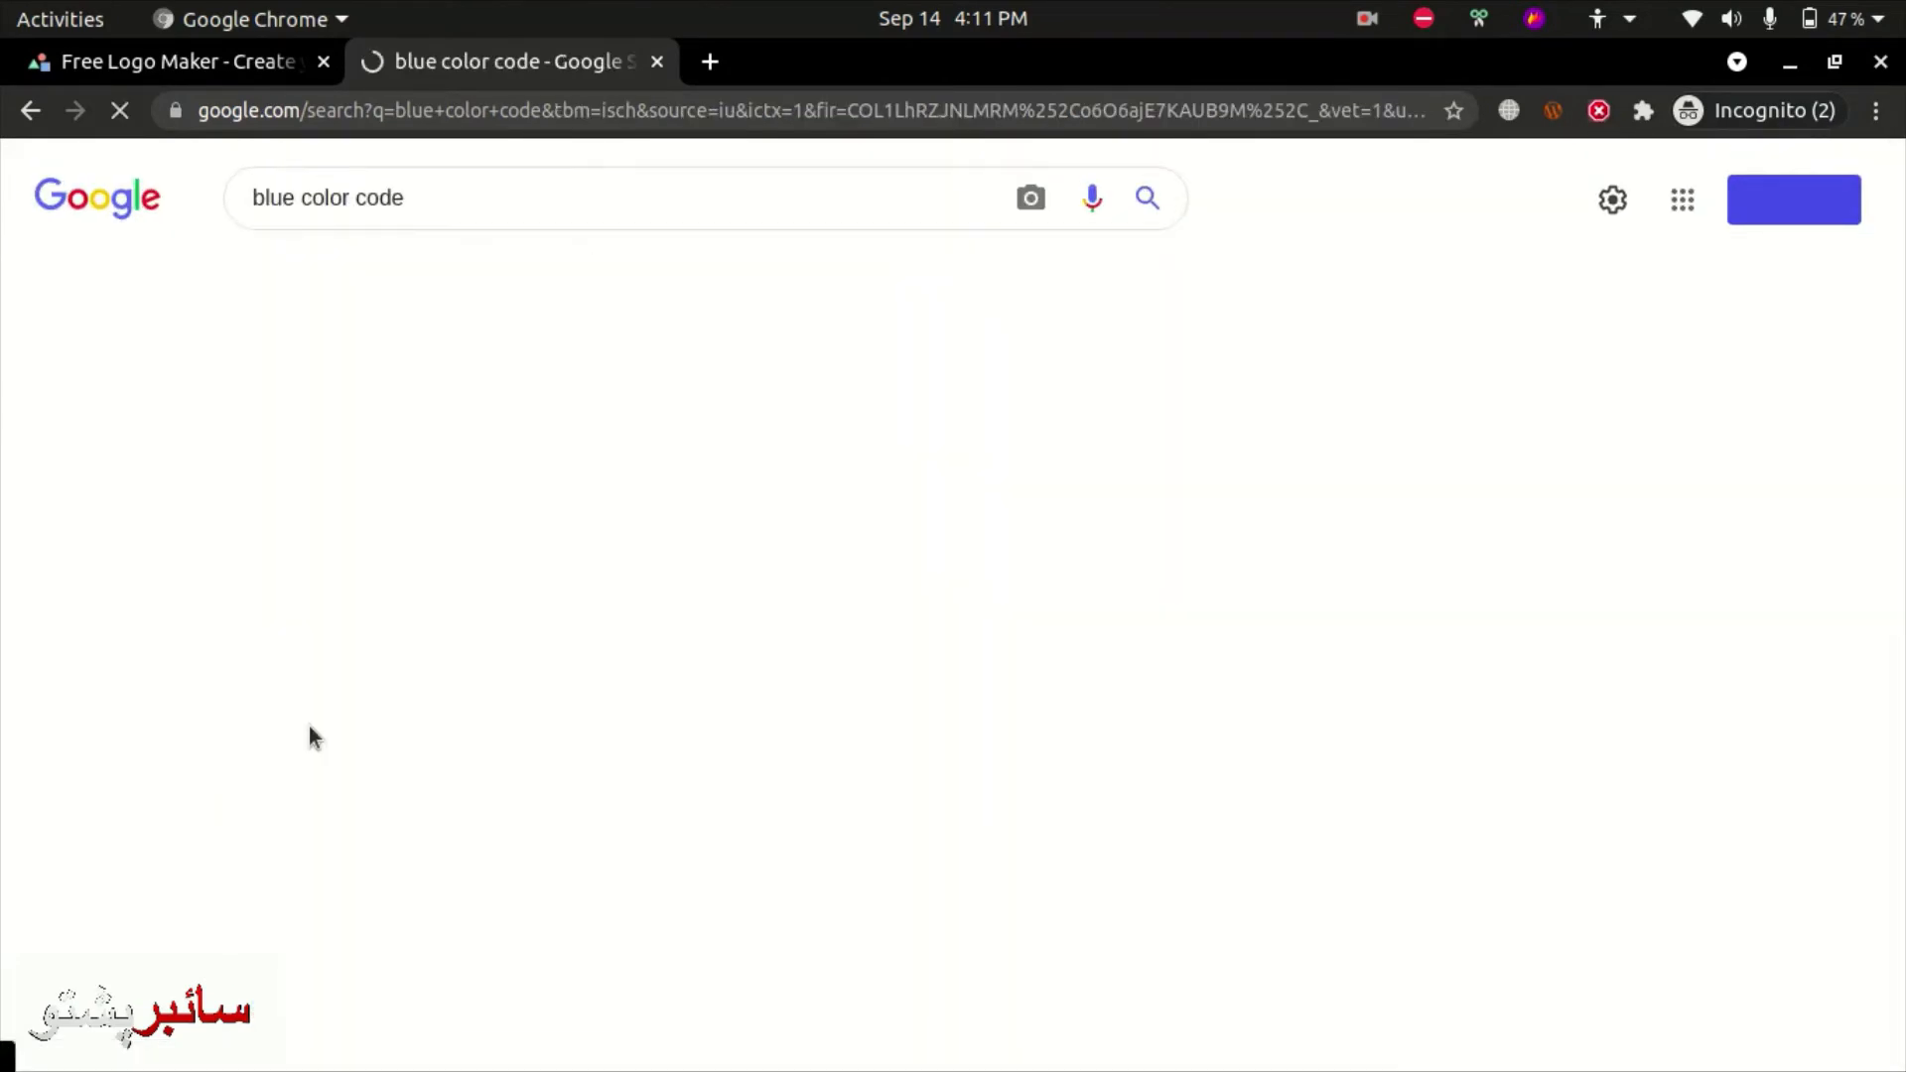
click(782, 518)
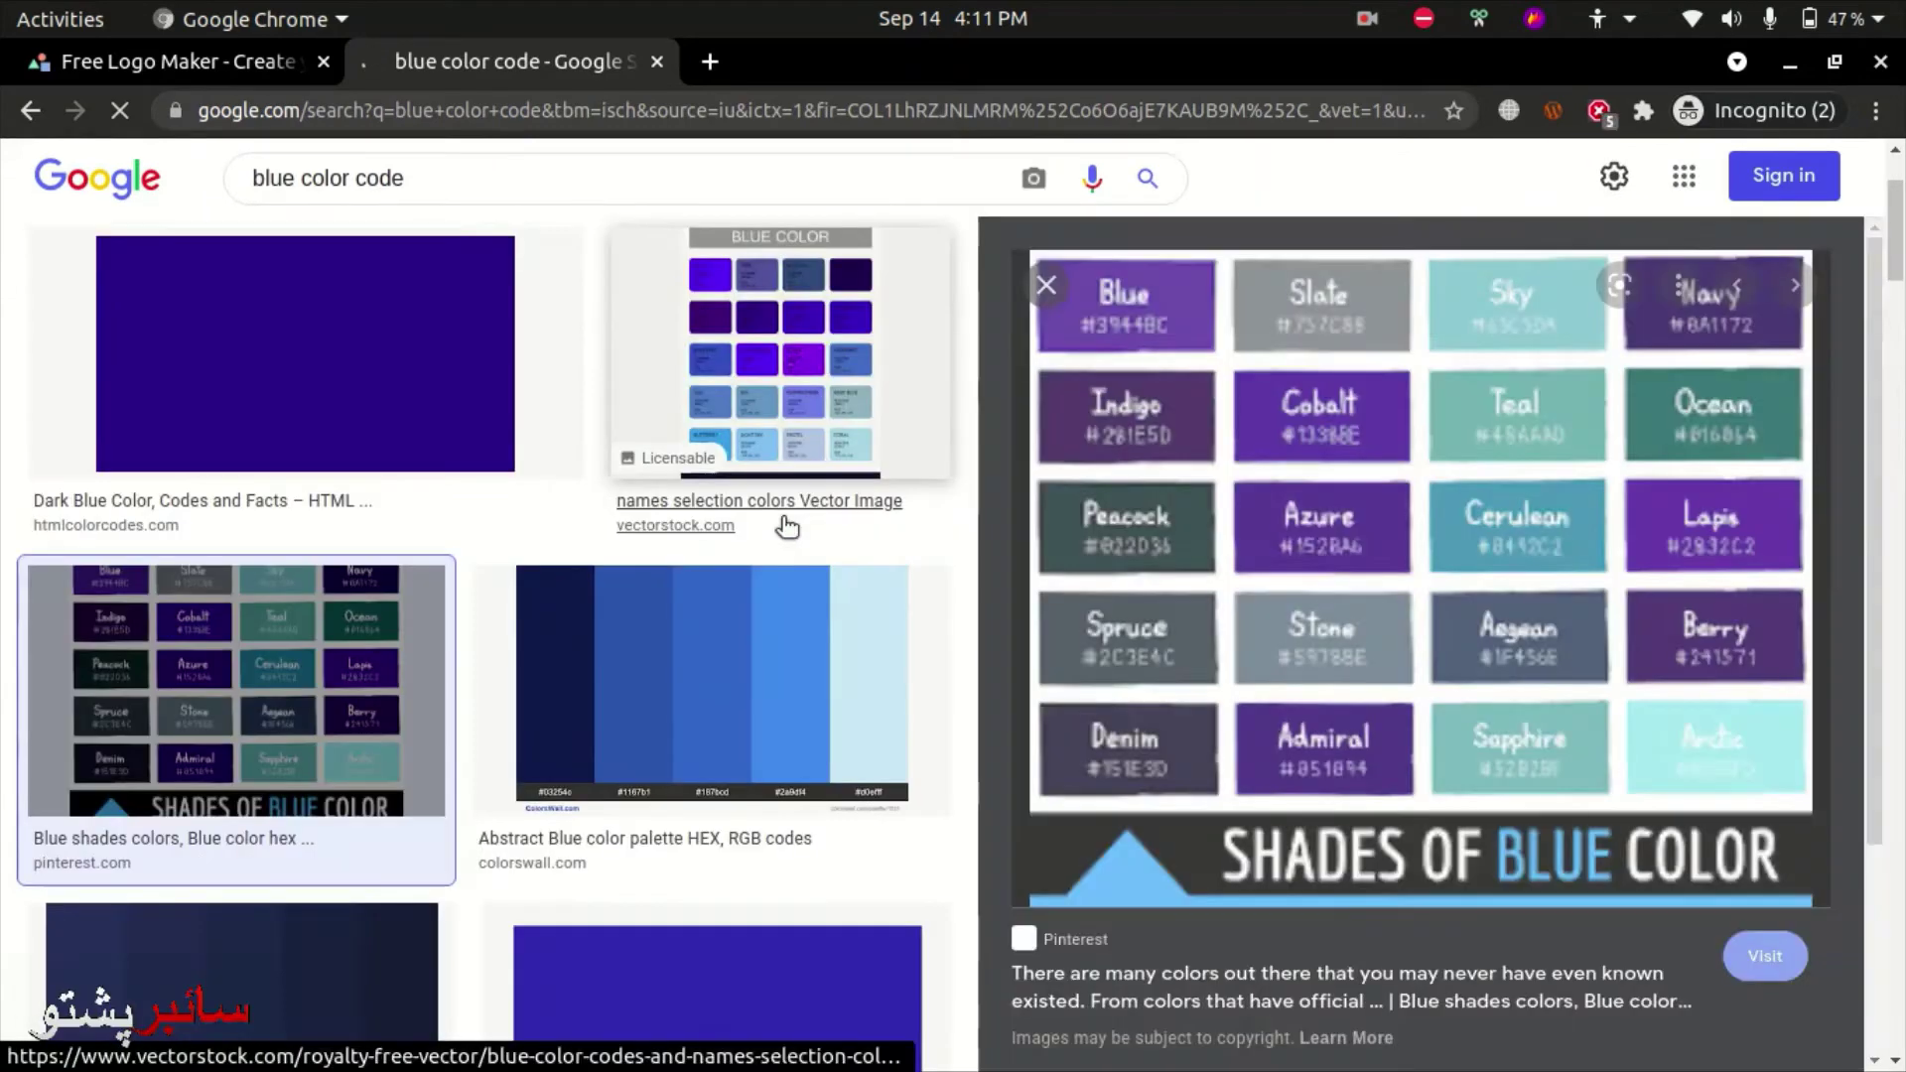
Open the 0to255.com colour picker site in another new browser tab.
key(ctrl+t)
text(0)
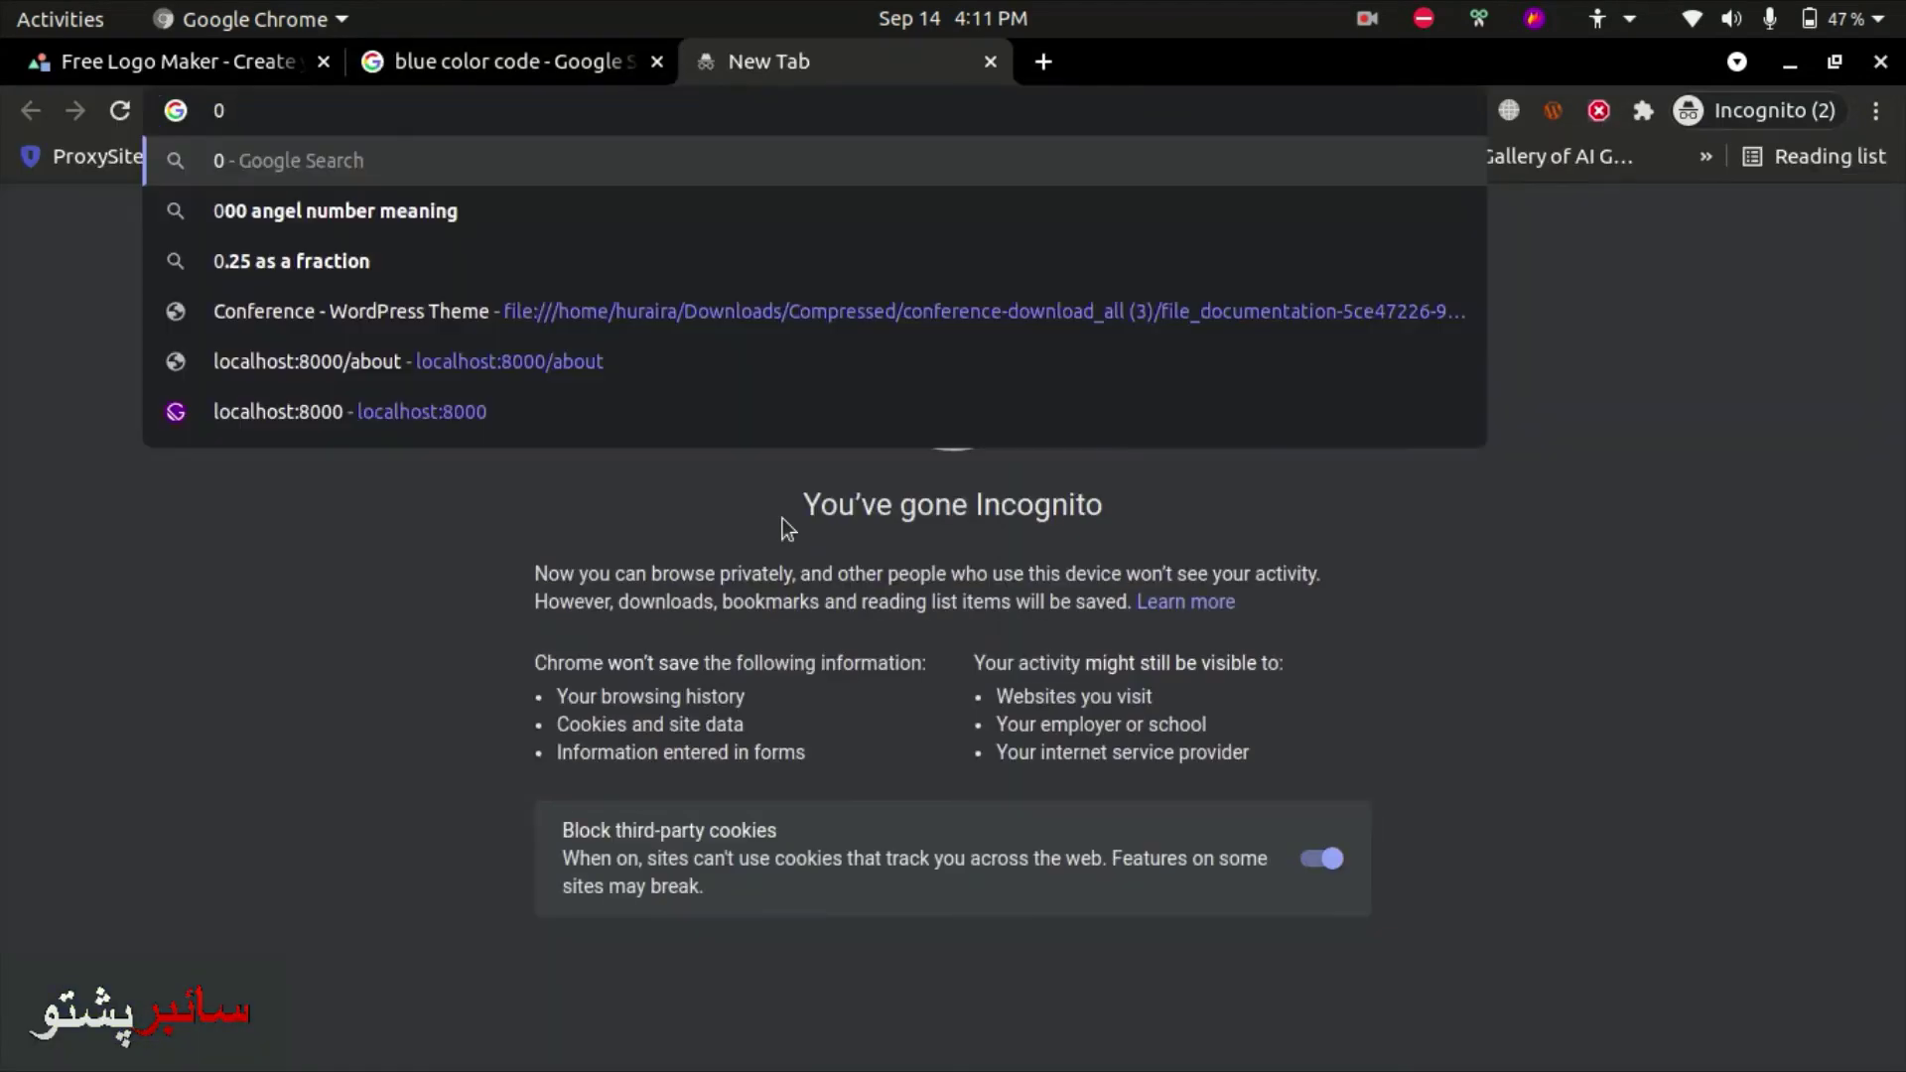
text(to)
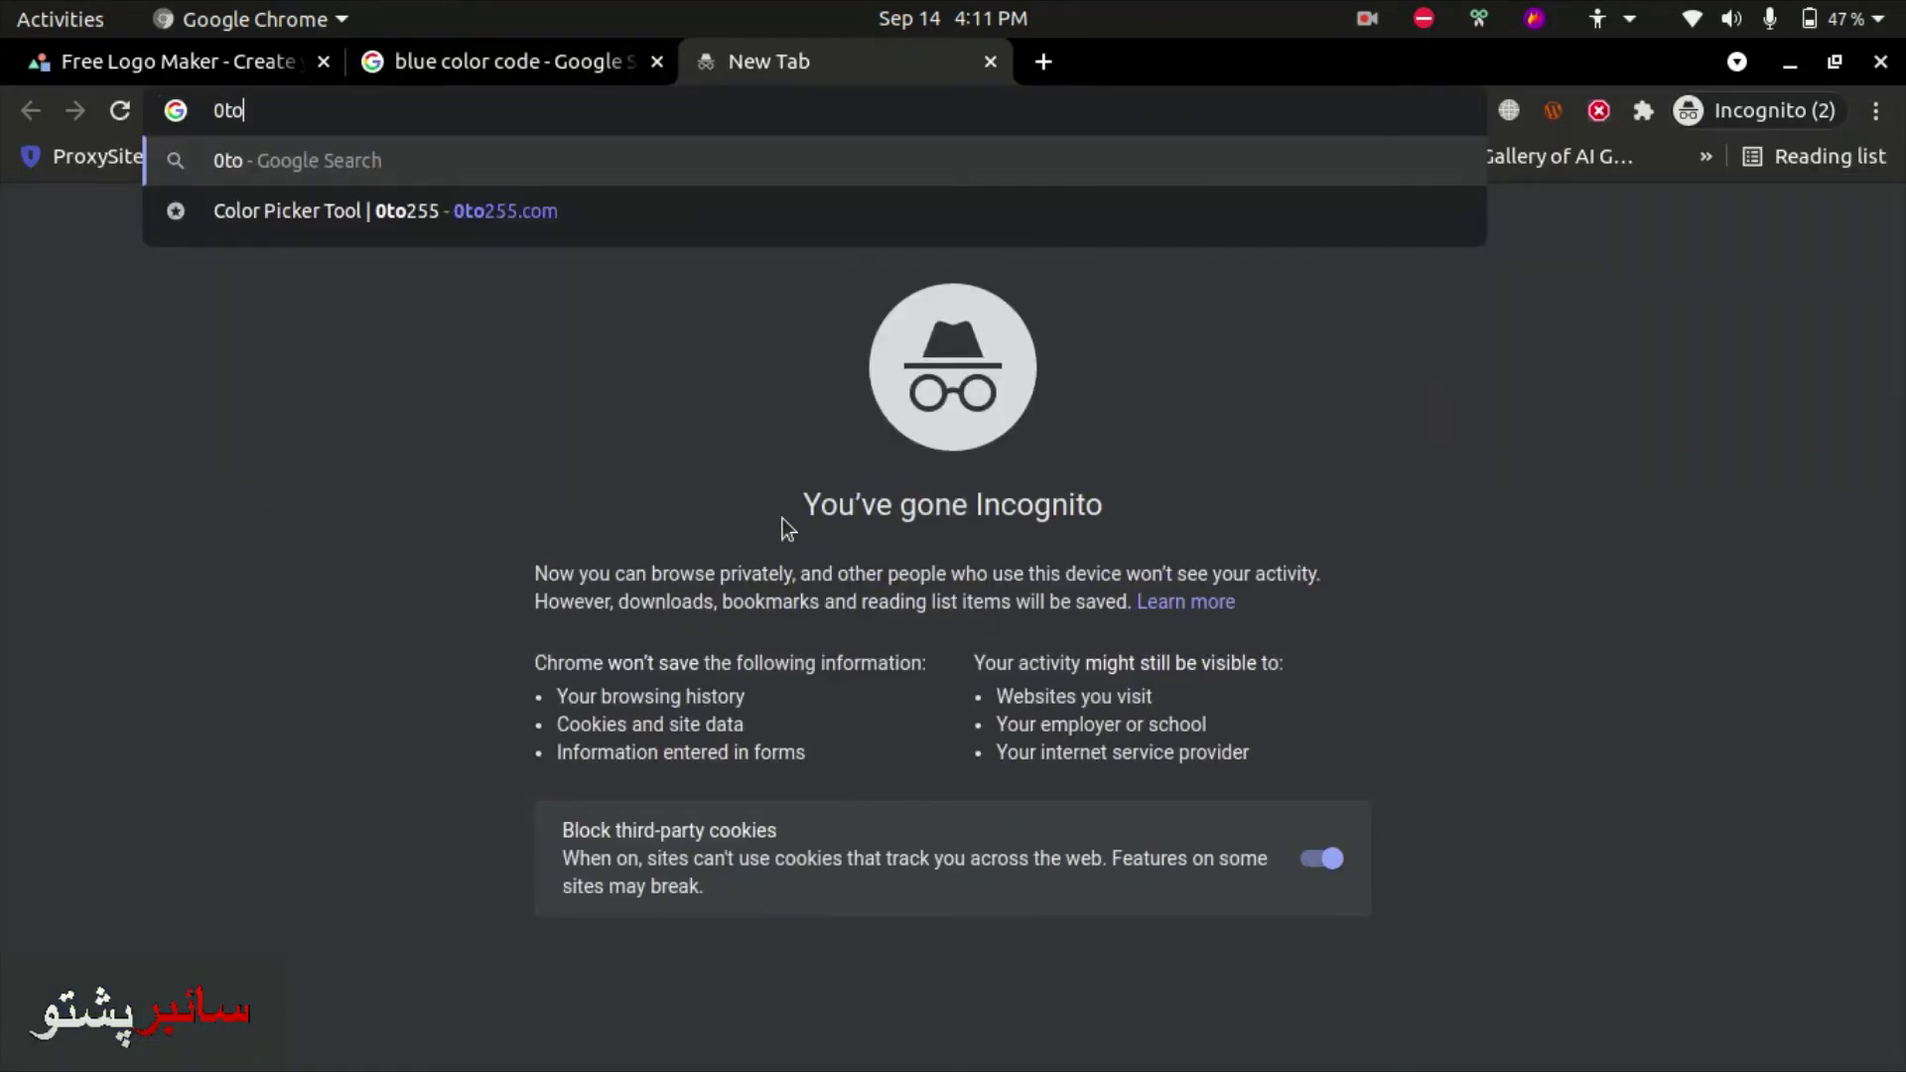
key(Down)
key(Return)
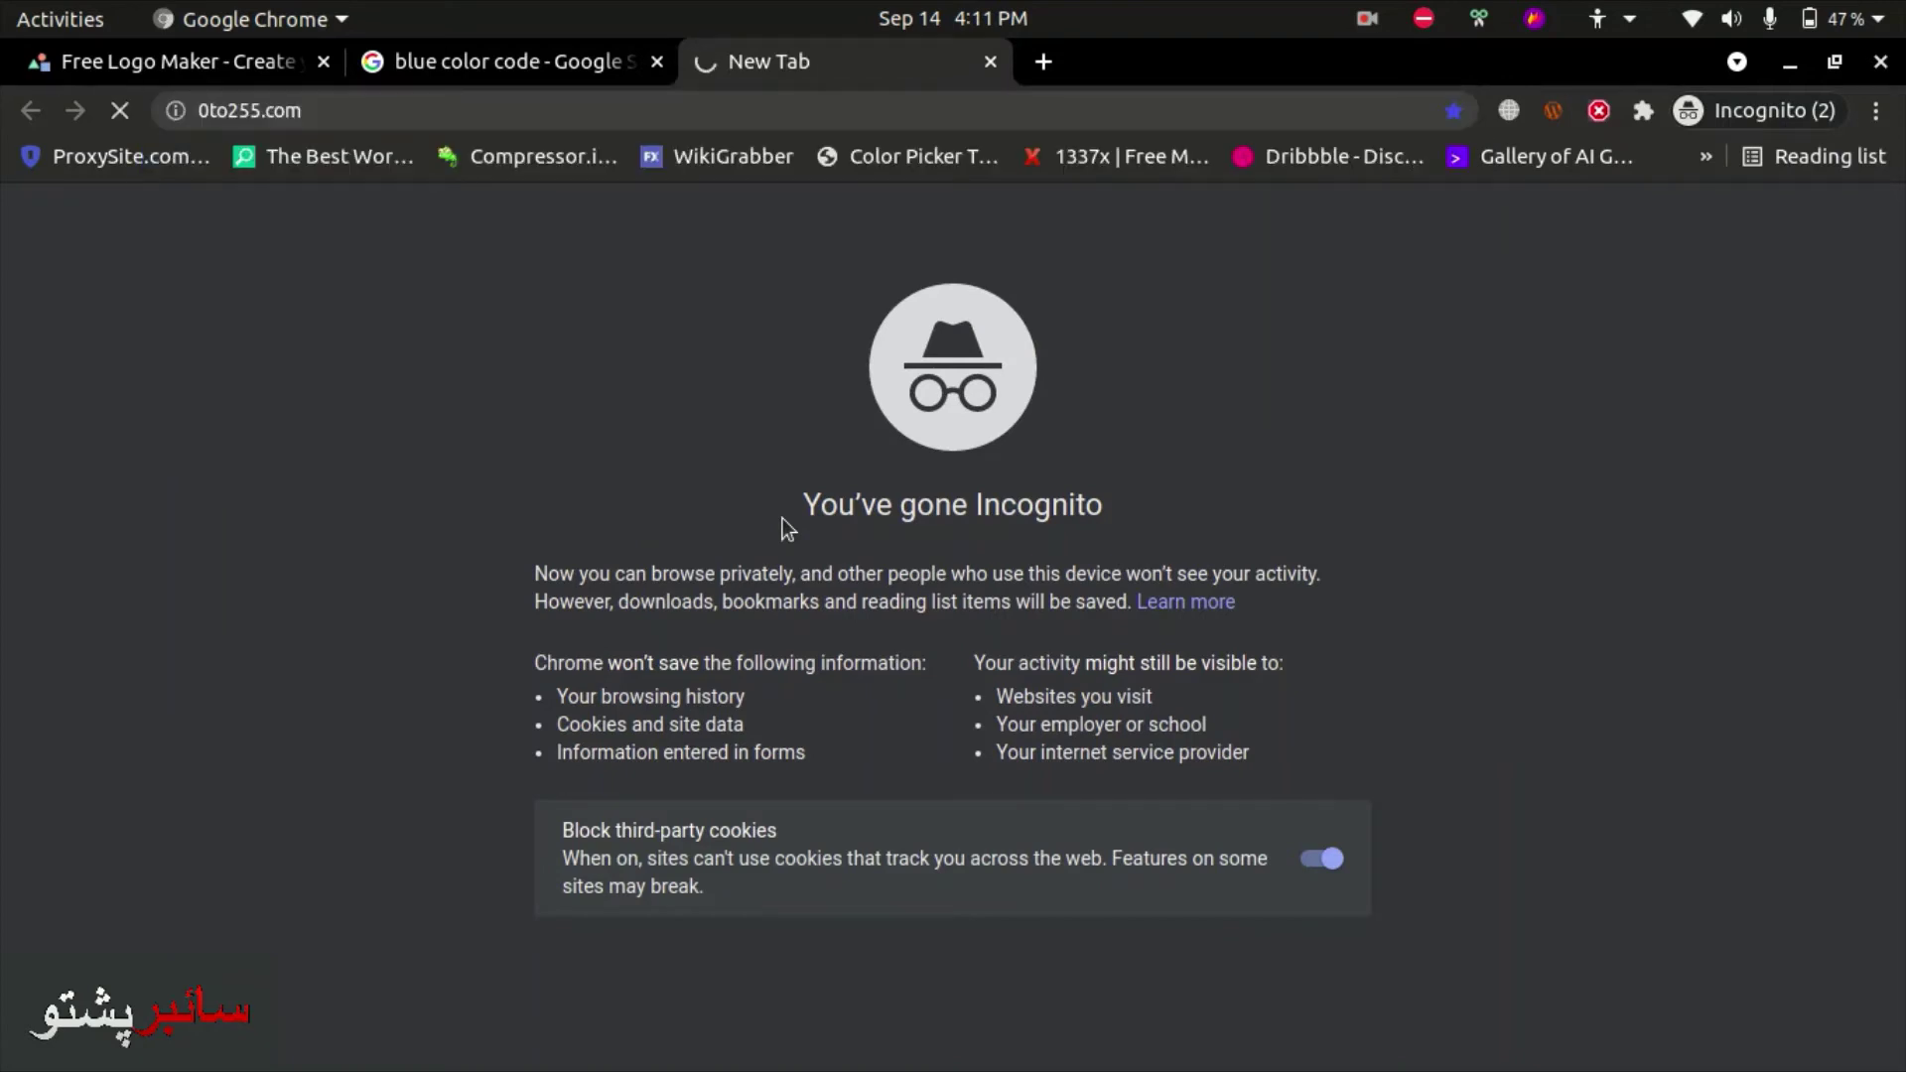